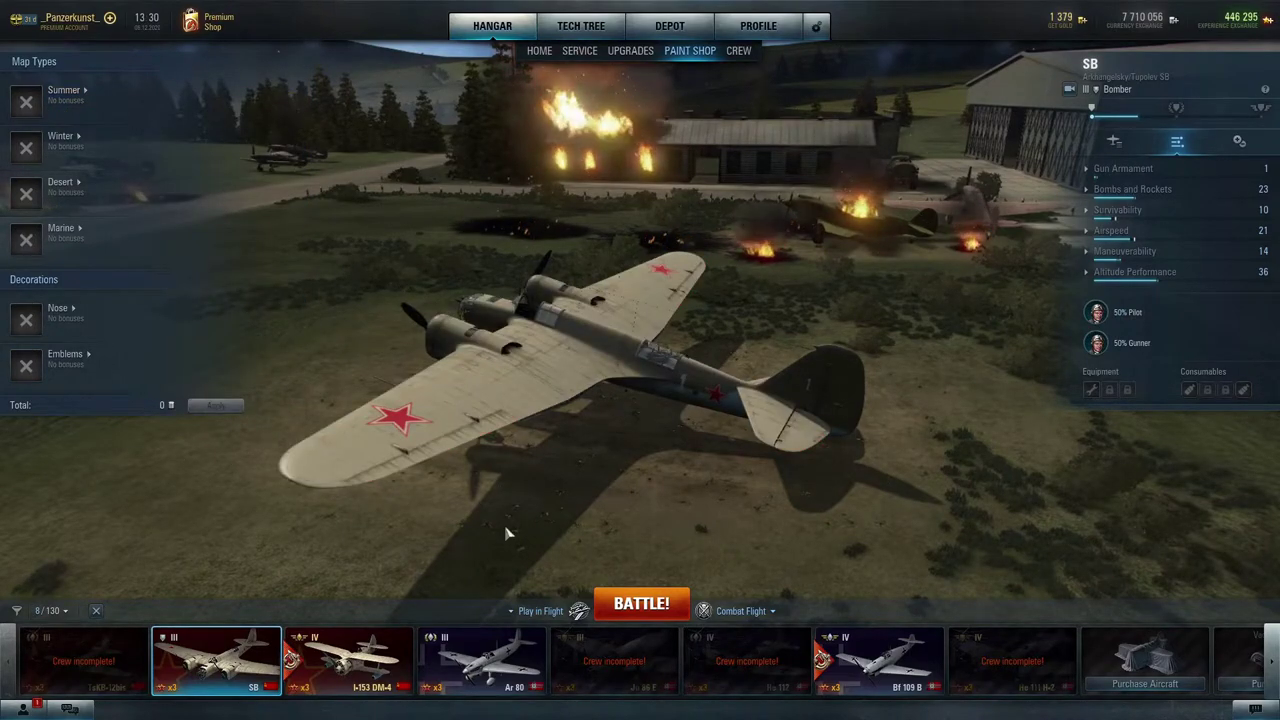
Step: Select the He 112 and preview its five summer paint schemes, ending on the Stock scheme and closing the scheme list
left_click(753, 670)
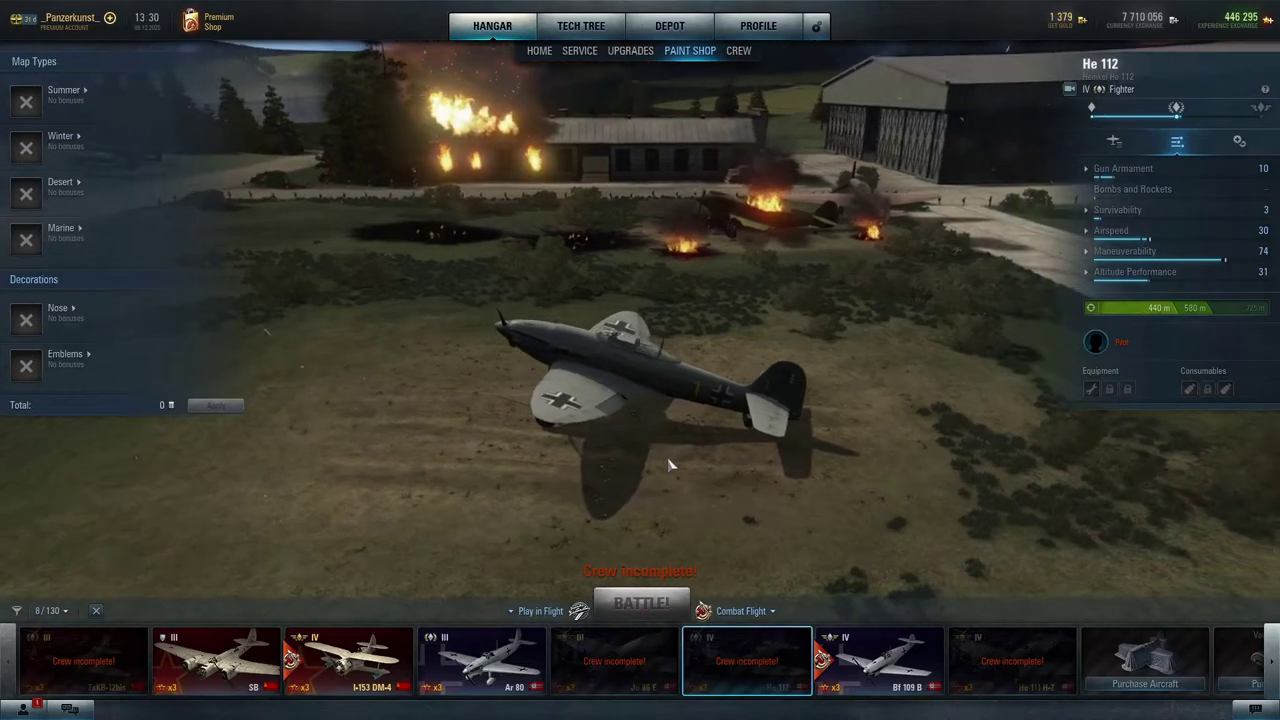
left_click(172, 96)
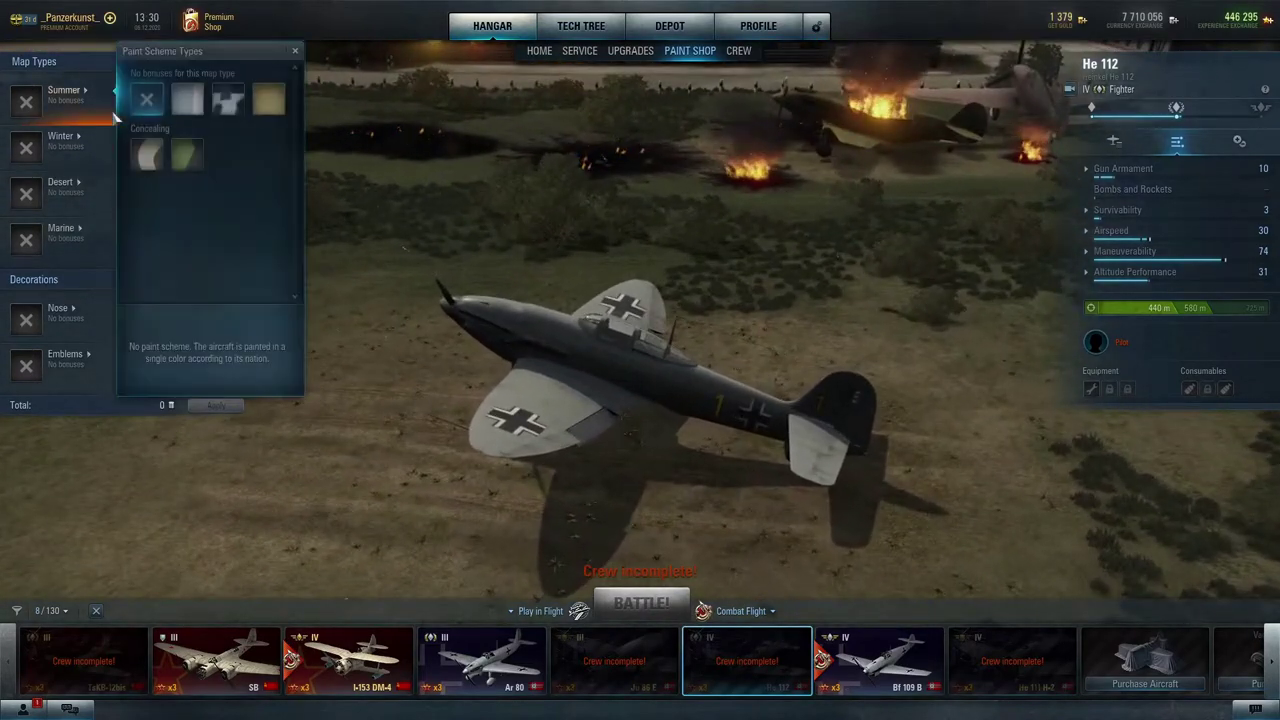
left_click(187, 104)
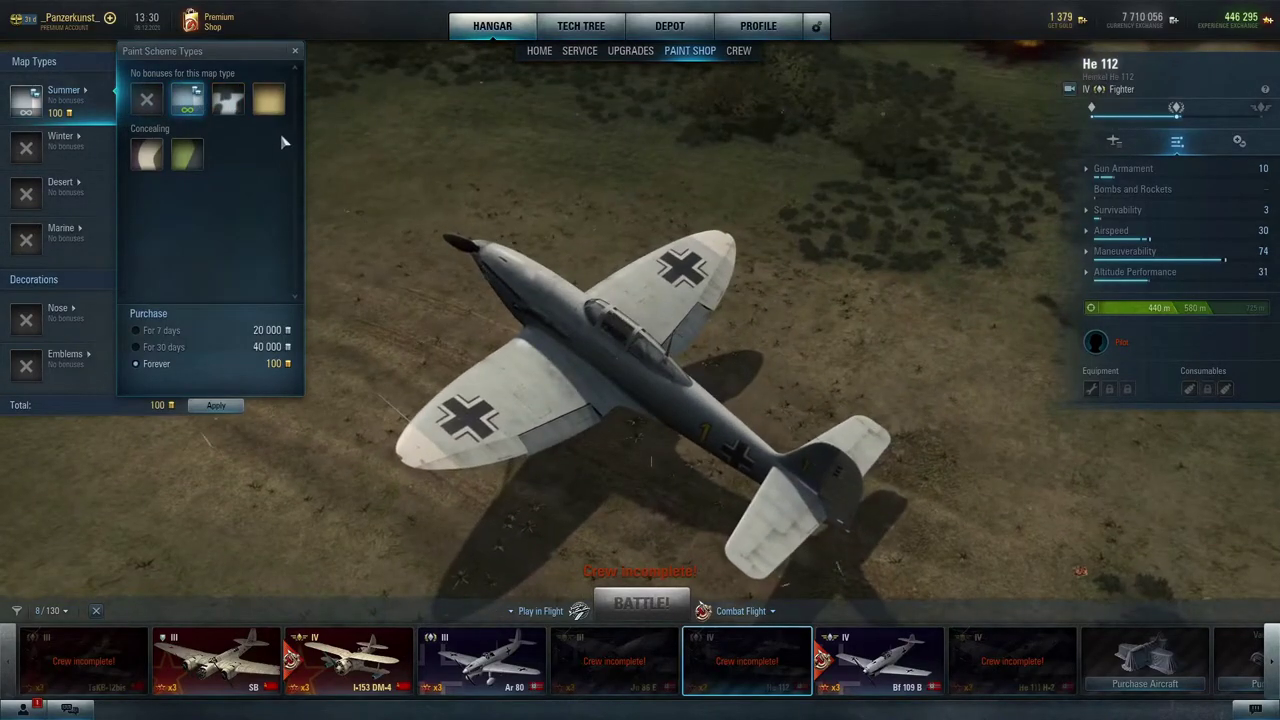
left_click(233, 98)
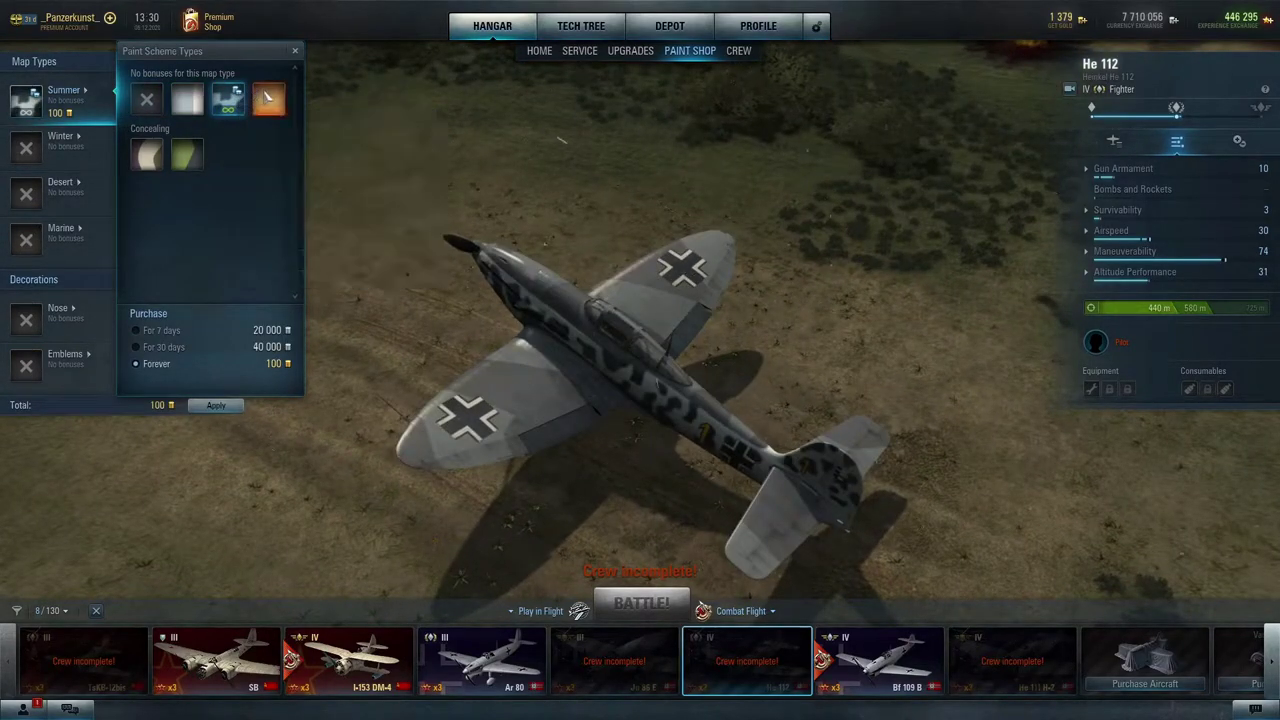
left_click(268, 97)
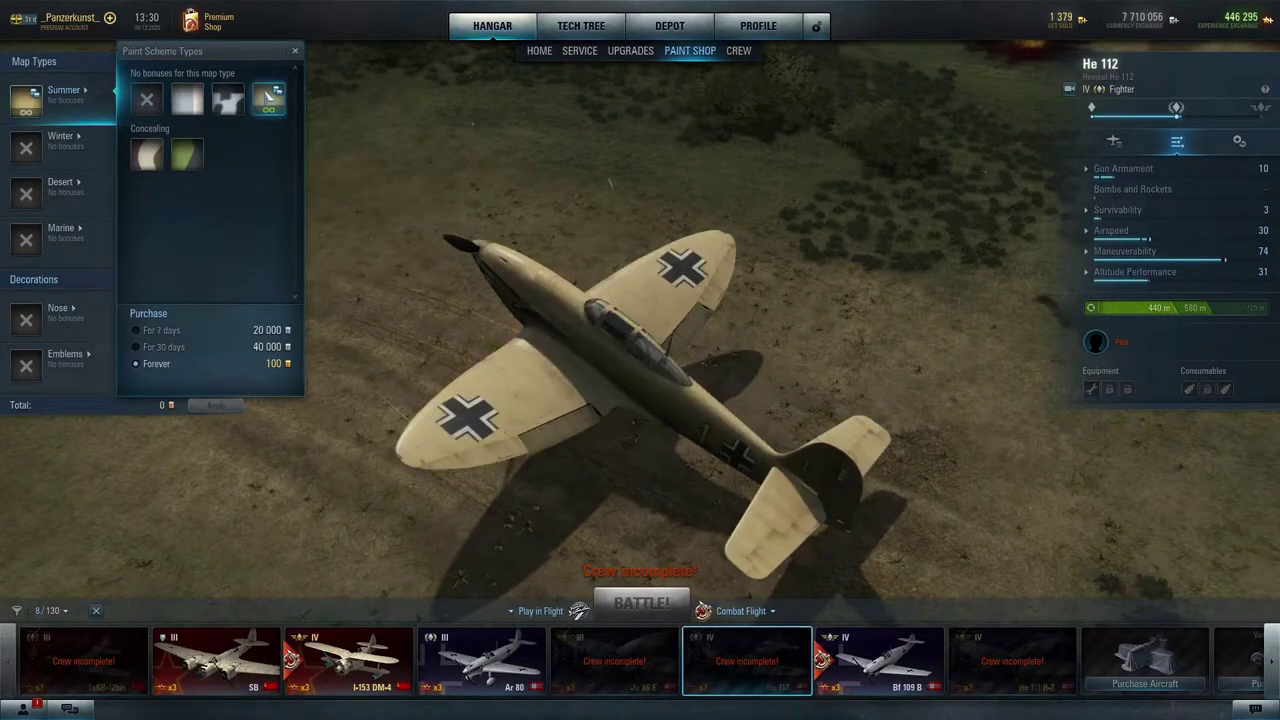
left_click(150, 153)
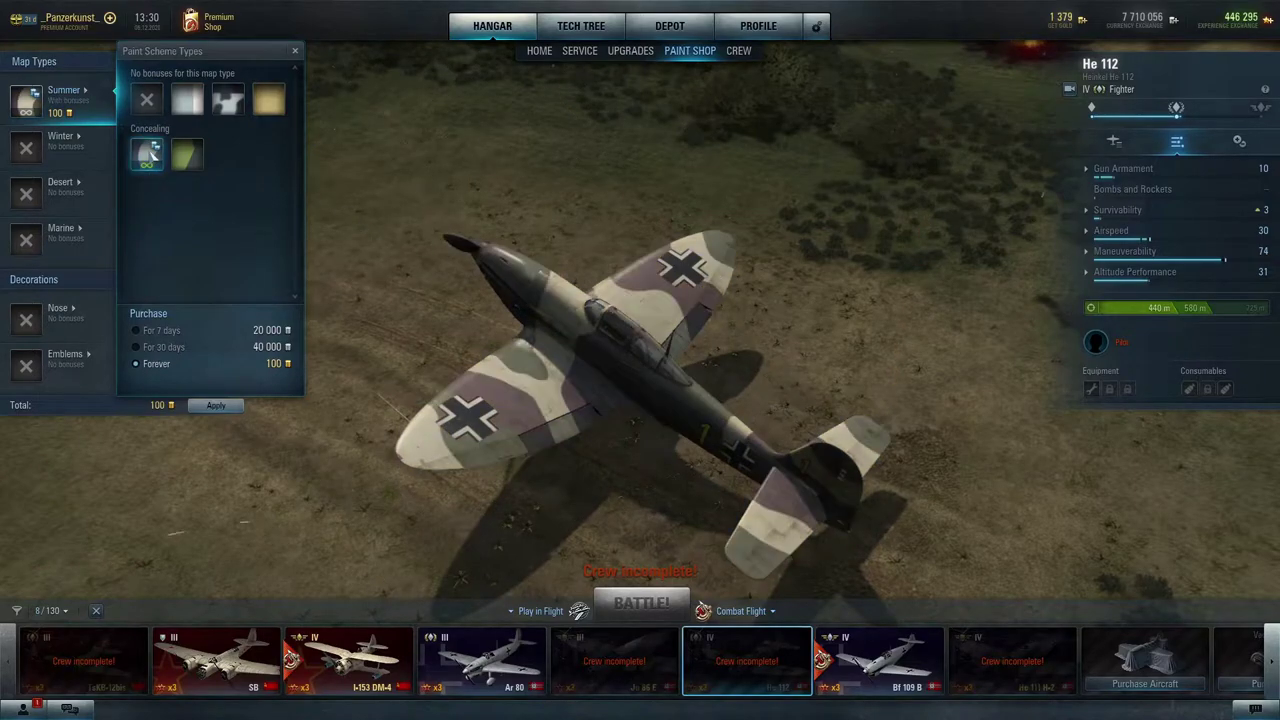
left_click(186, 160)
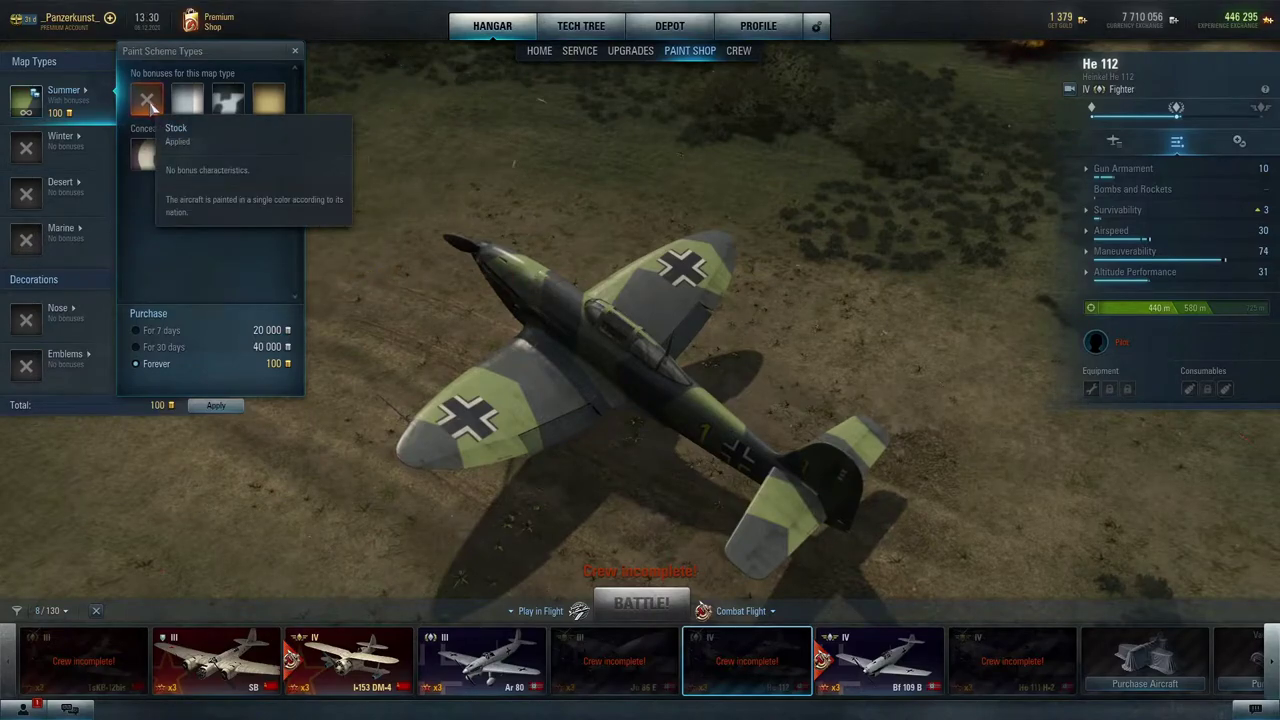
left_click(148, 100)
left_click(295, 51)
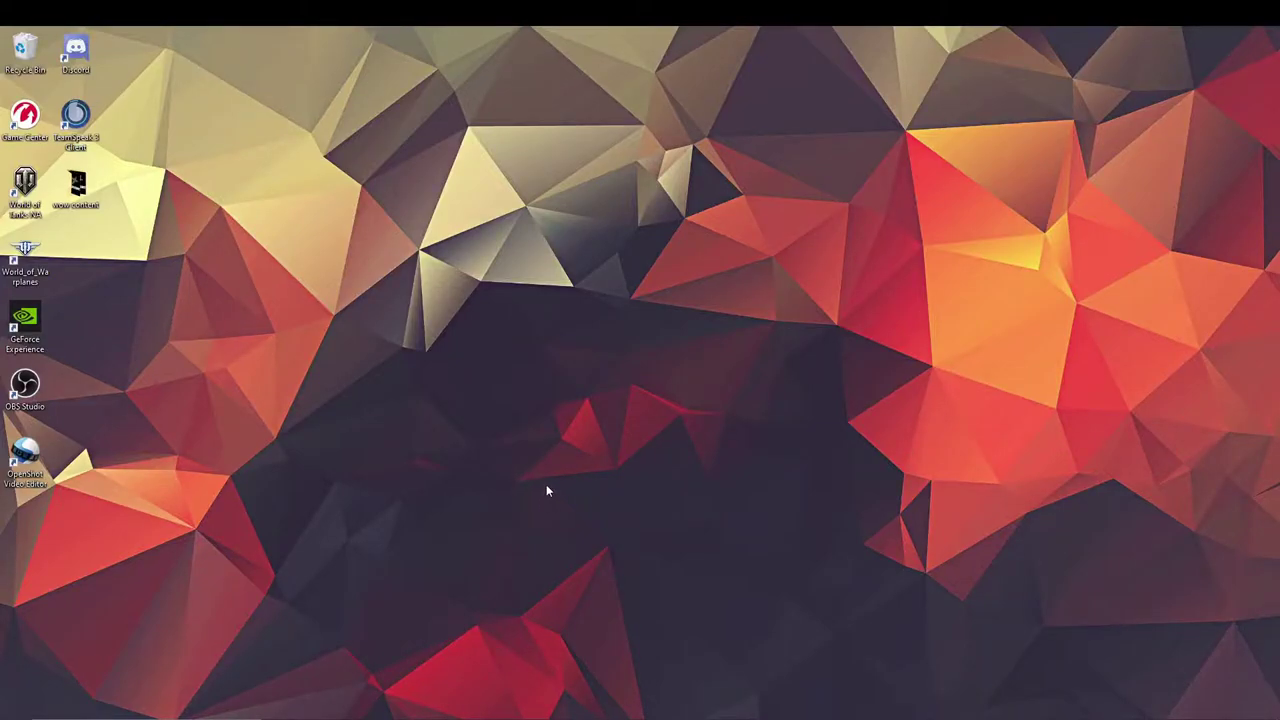
Step: From the desktop, open the World of Warplanes shortcut's file location in File Explorer and go to its res\scripts\db folder
right_click(27, 258)
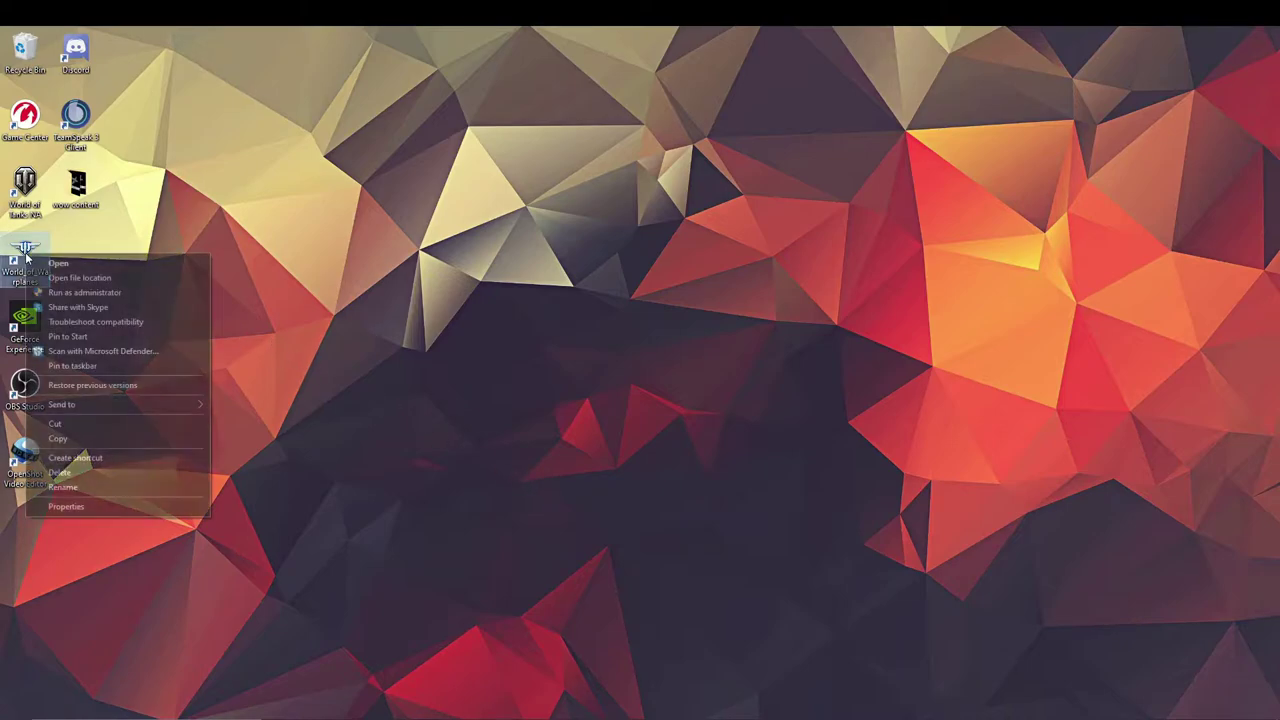
left_click(76, 279)
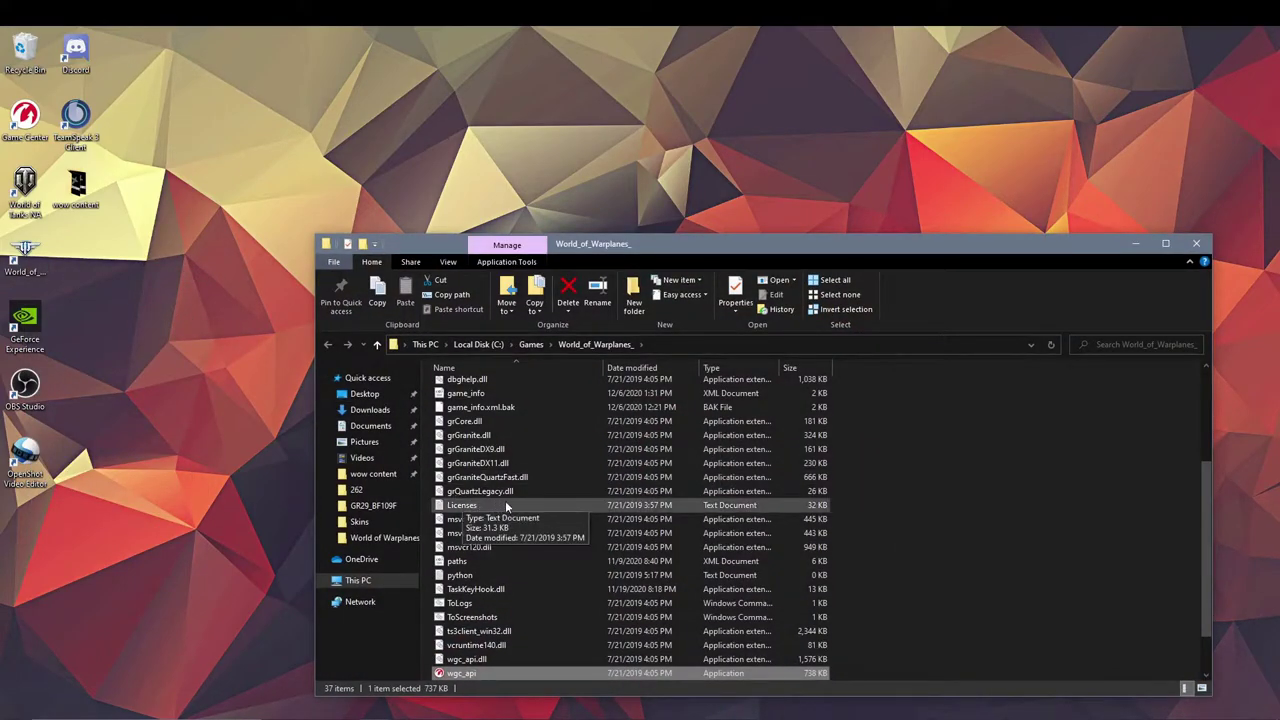
scroll(574, 576, "up", 4)
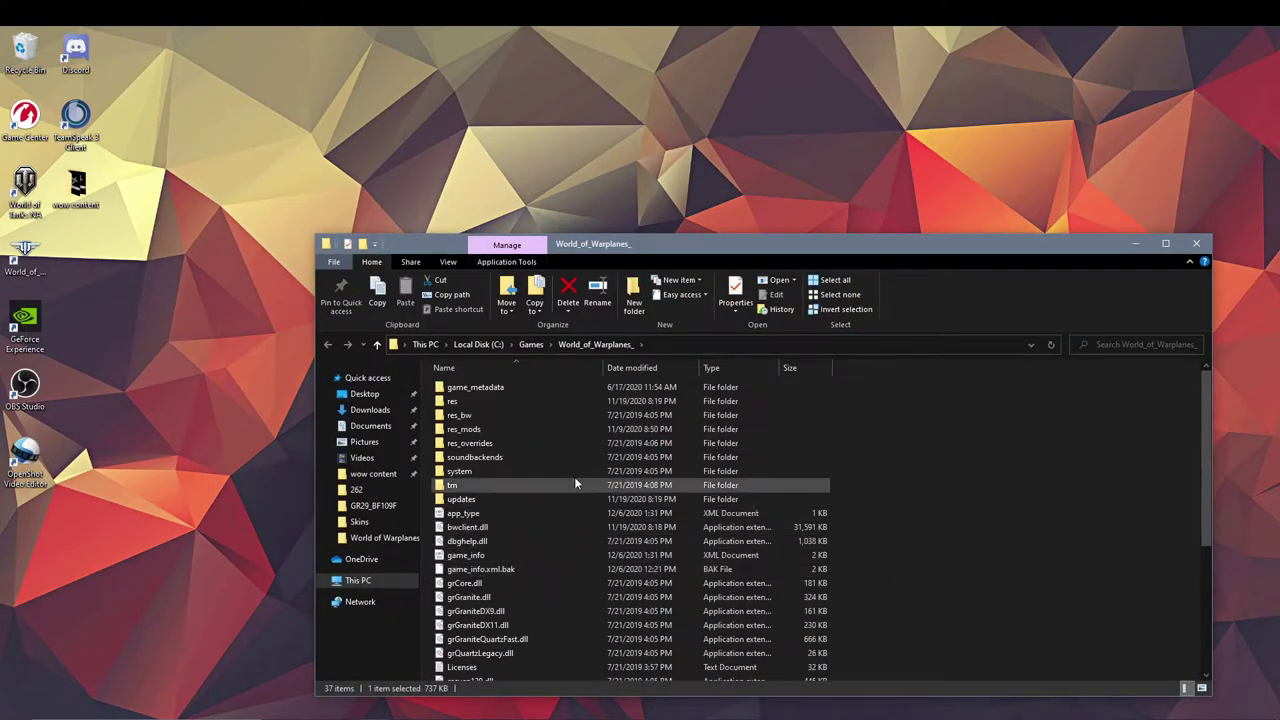
double_click(517, 400)
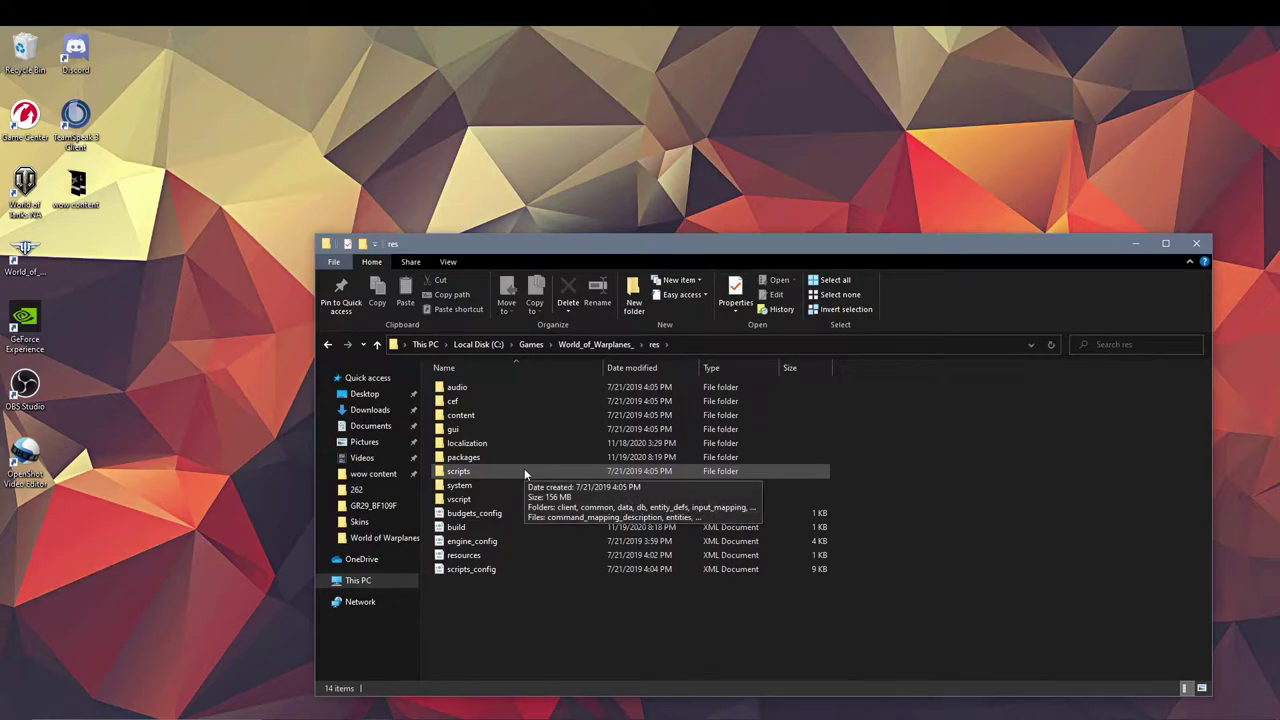
double_click(524, 472)
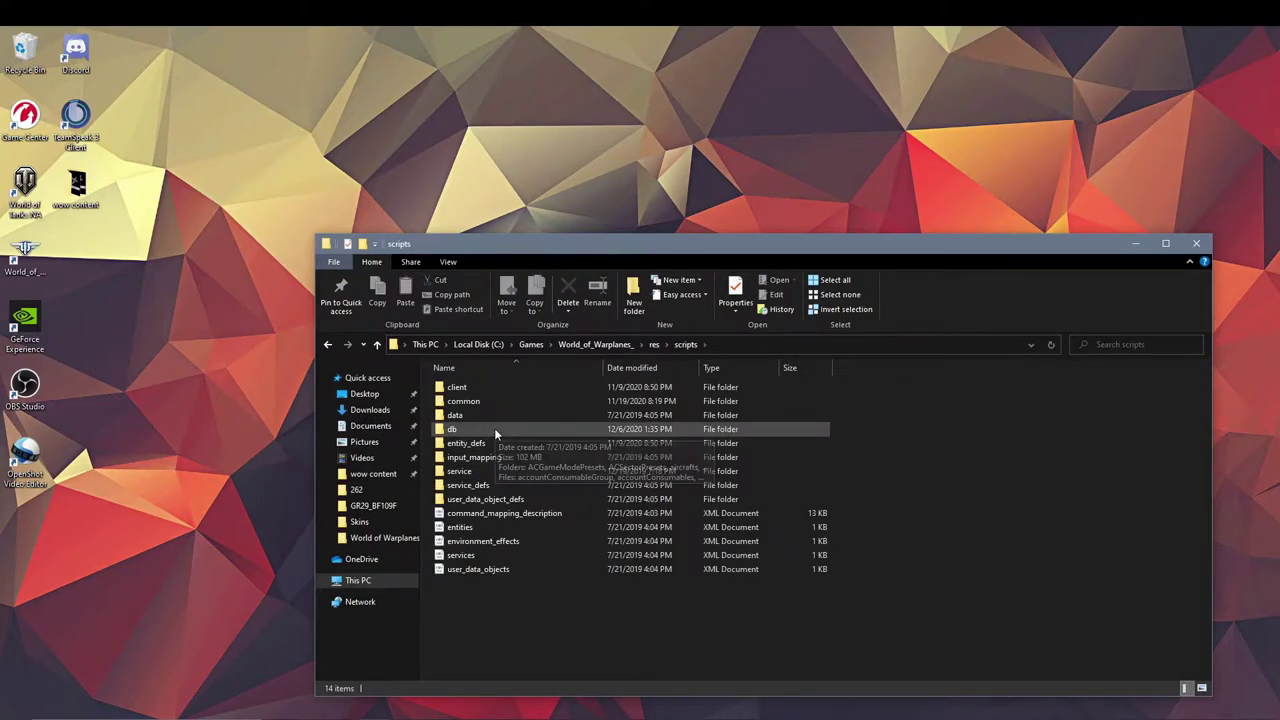
double_click(494, 428)
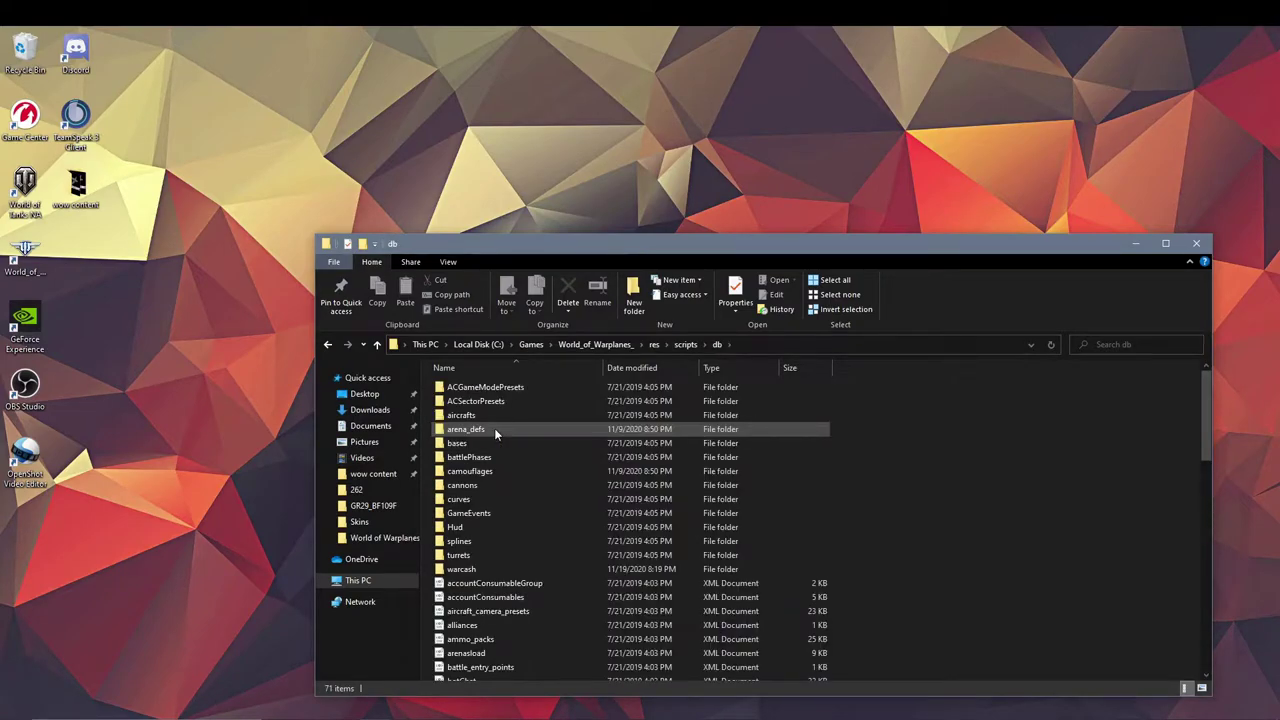
Step: Rename the file cacheddb.bin in the db folder to cacheddb1.bin and close the folder window
scroll(494, 428, "down", 3)
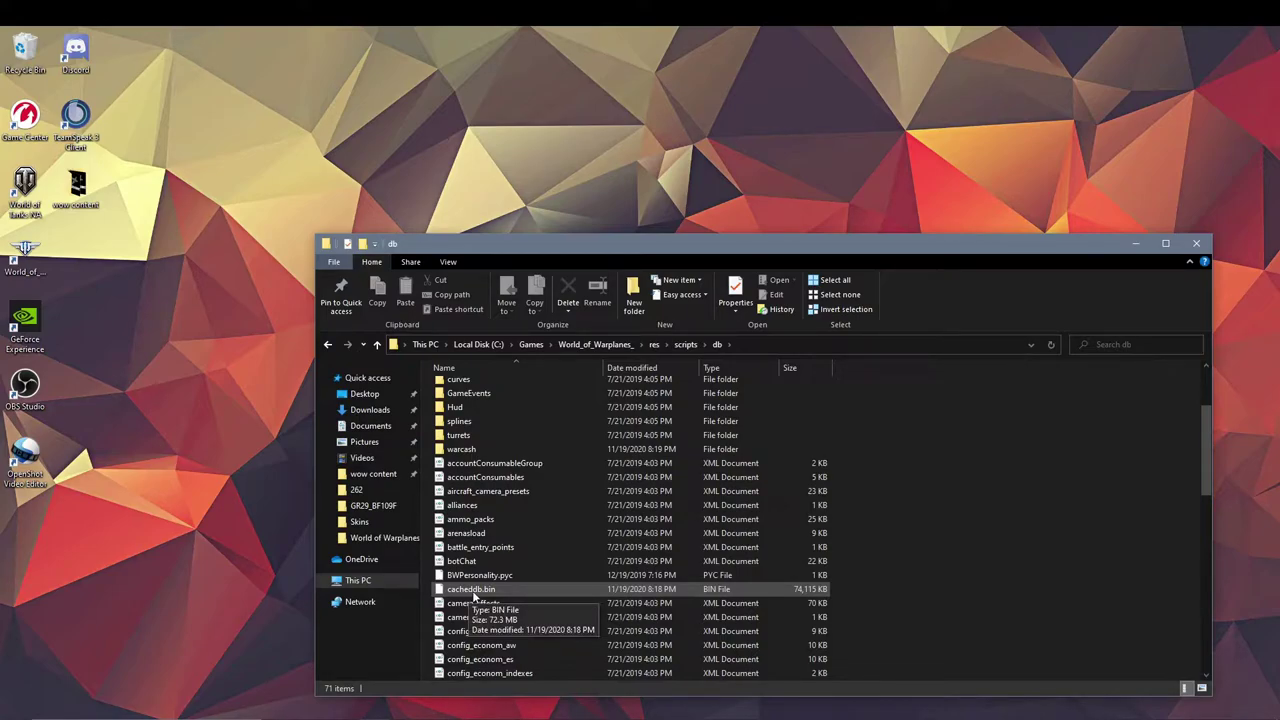
right_click(475, 597)
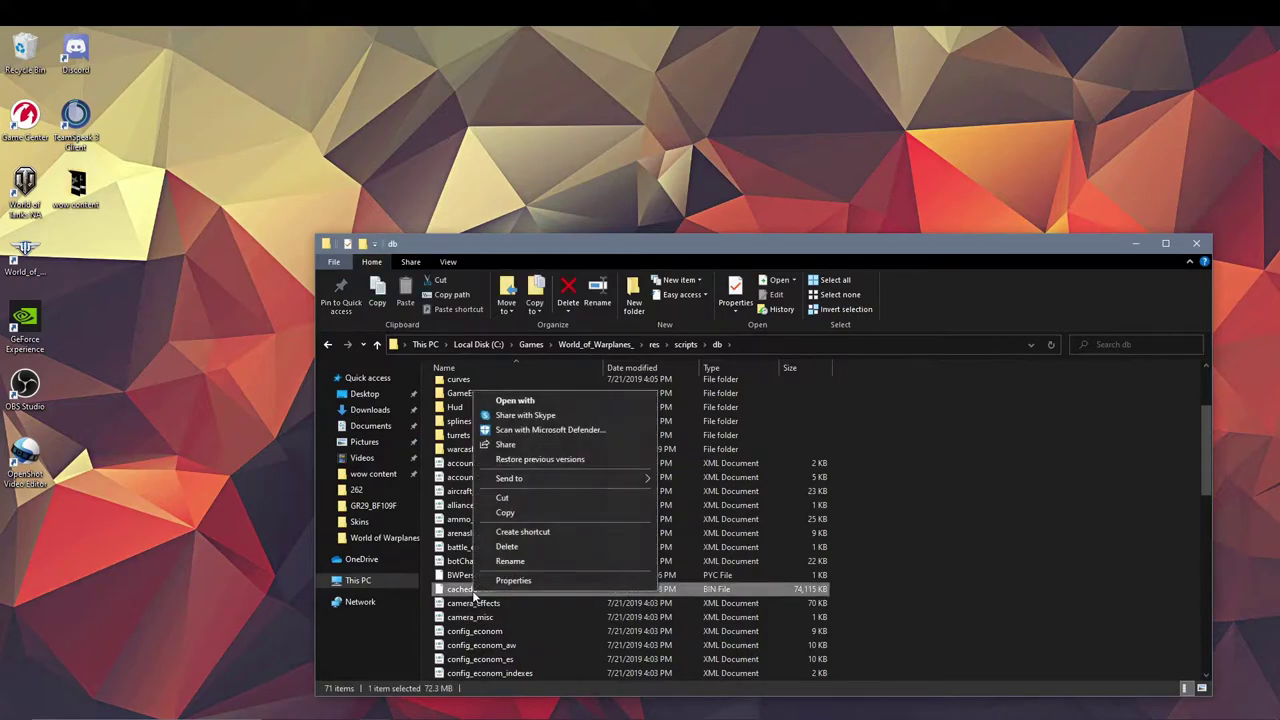
left_click(522, 561)
key("Right")
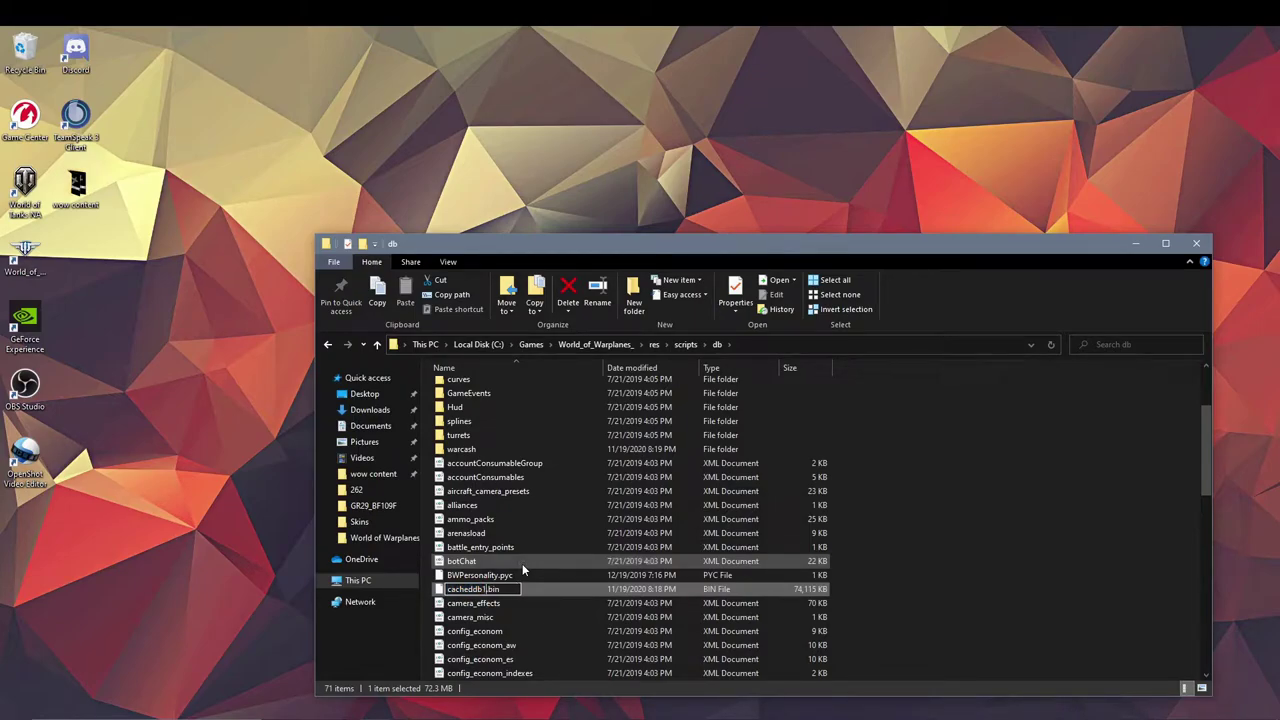
left_click(522, 566)
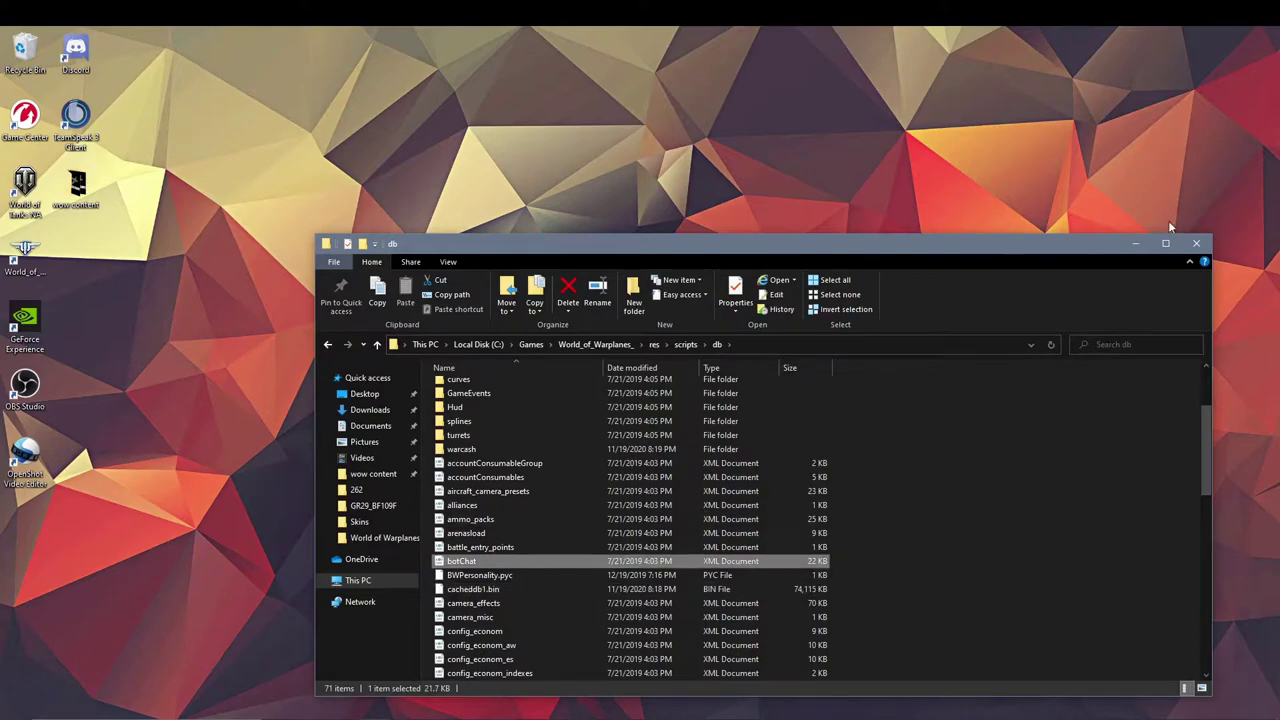
left_click(1196, 243)
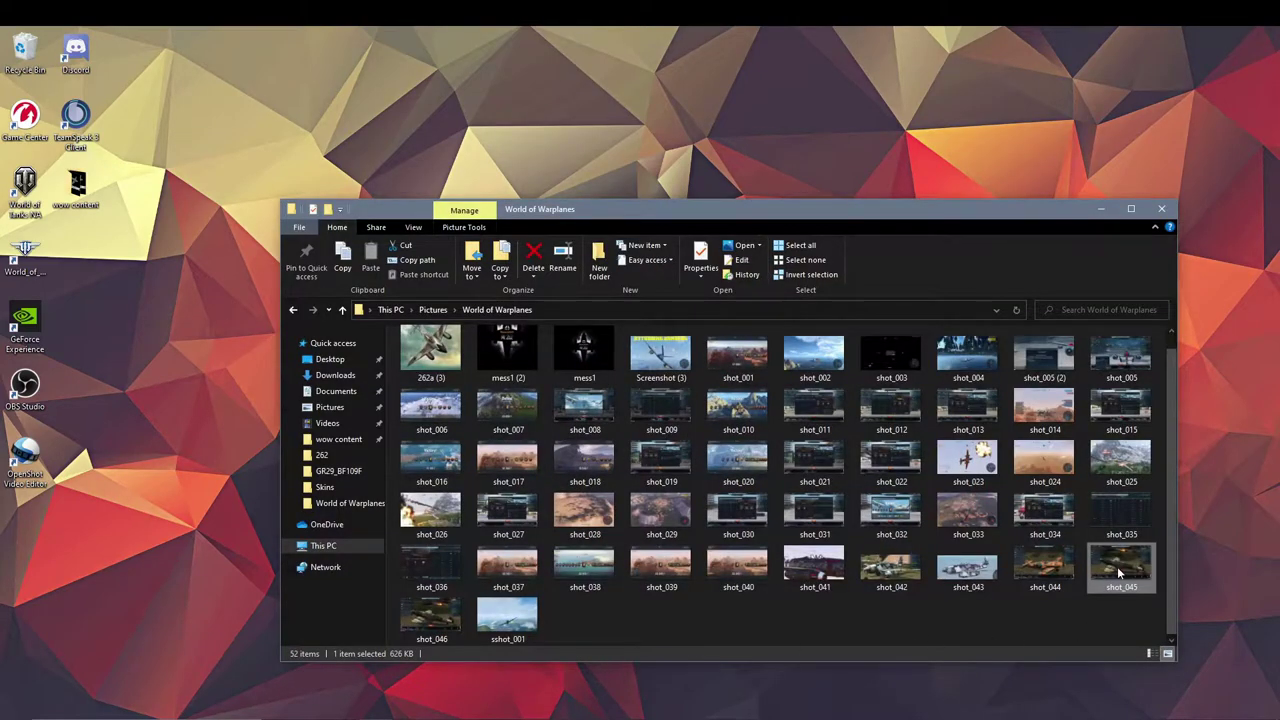
Step: View the Bf 109 F screenshots shot_045 and shot_046 in the Photos app and close the viewer
double_click(1120, 572)
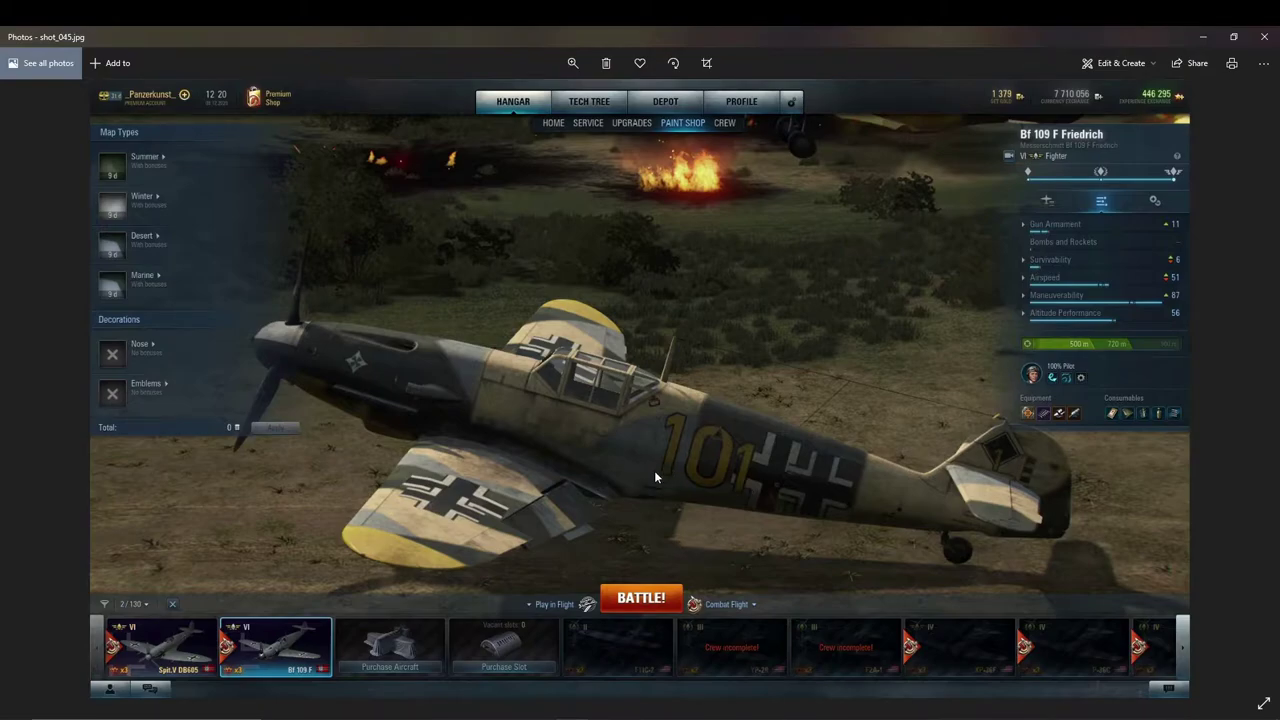
key("Right")
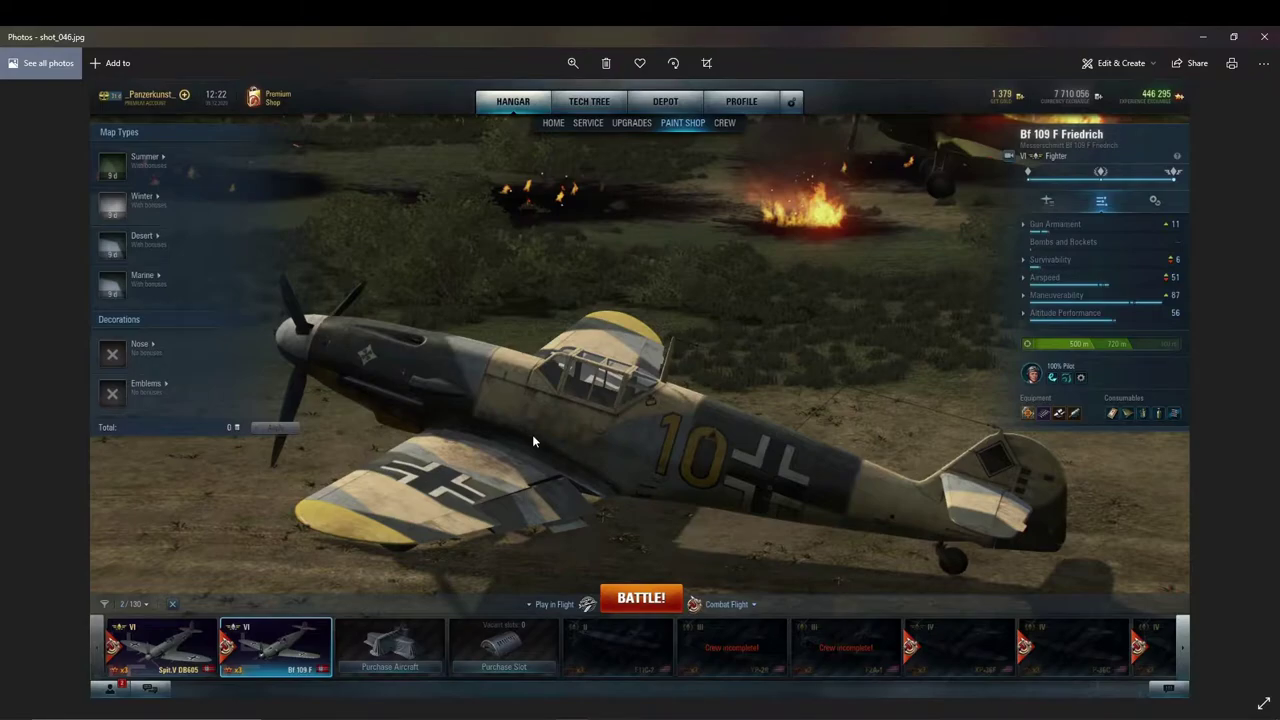
key("alt+F4")
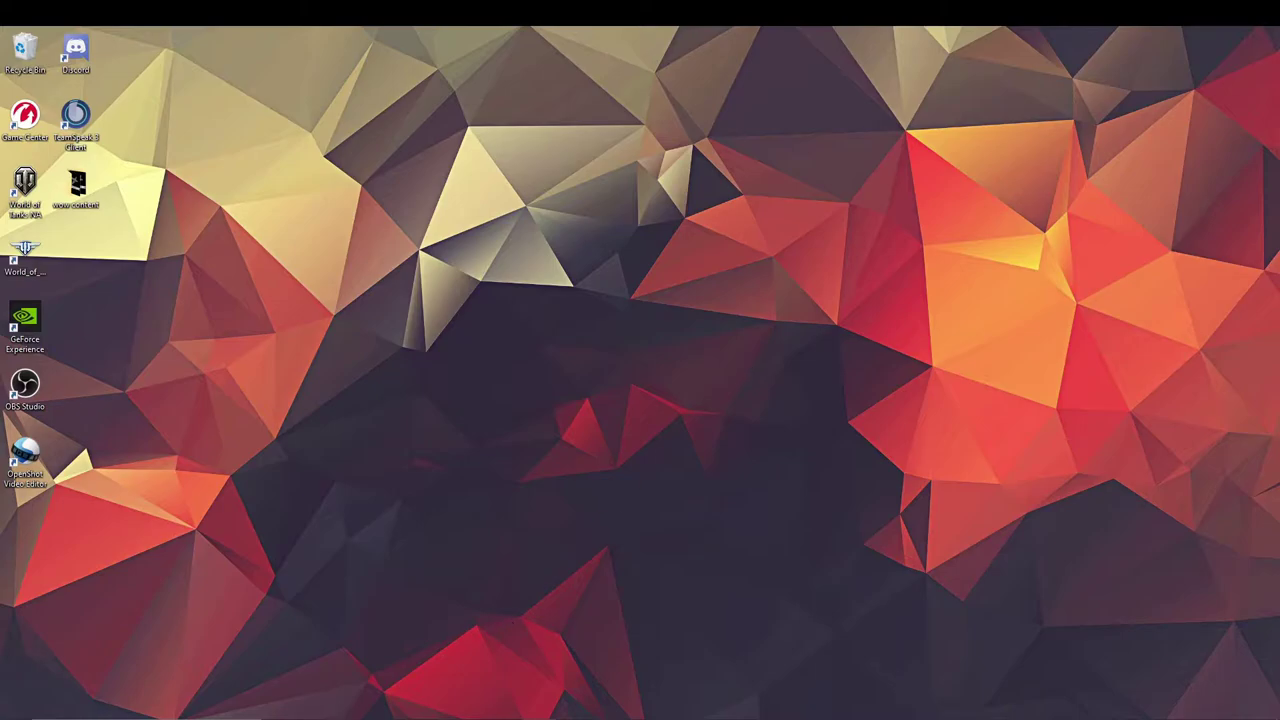
Step: Switch to the World of Warplanes forum in the browser and open the Mods subforum within Community Hangout
key("alt+Tab")
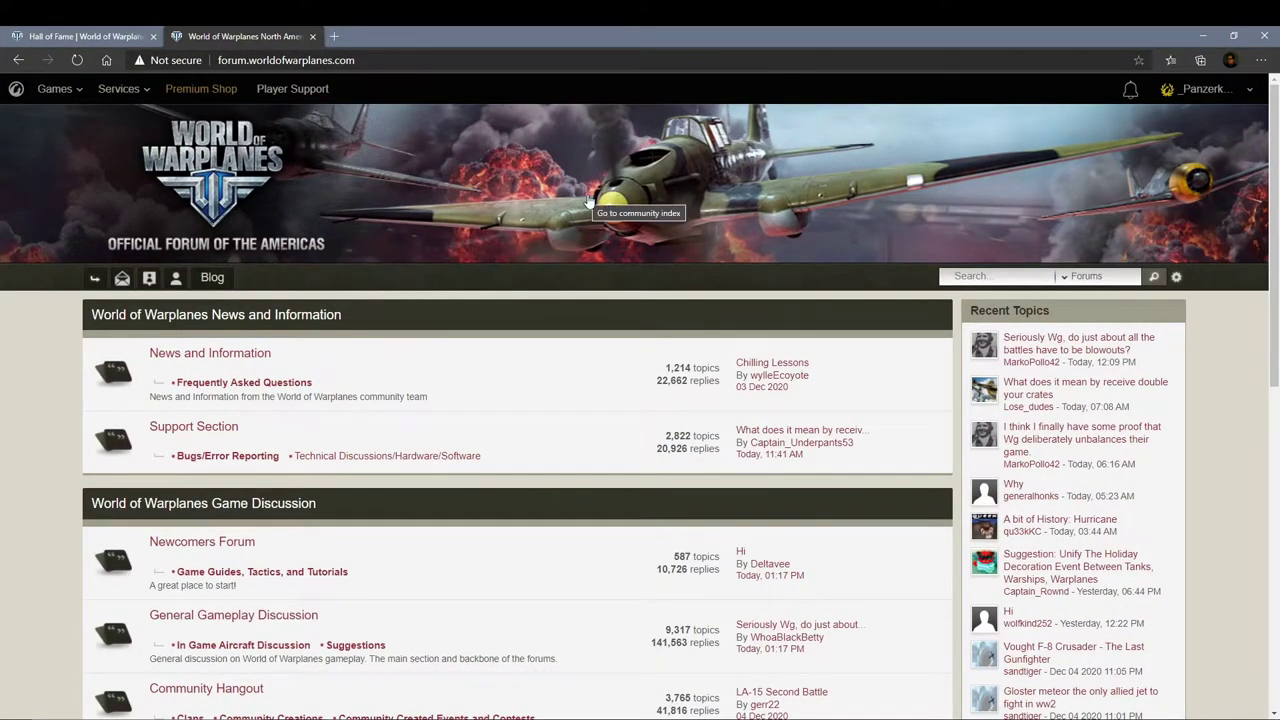
scroll(590, 203, "down", 2)
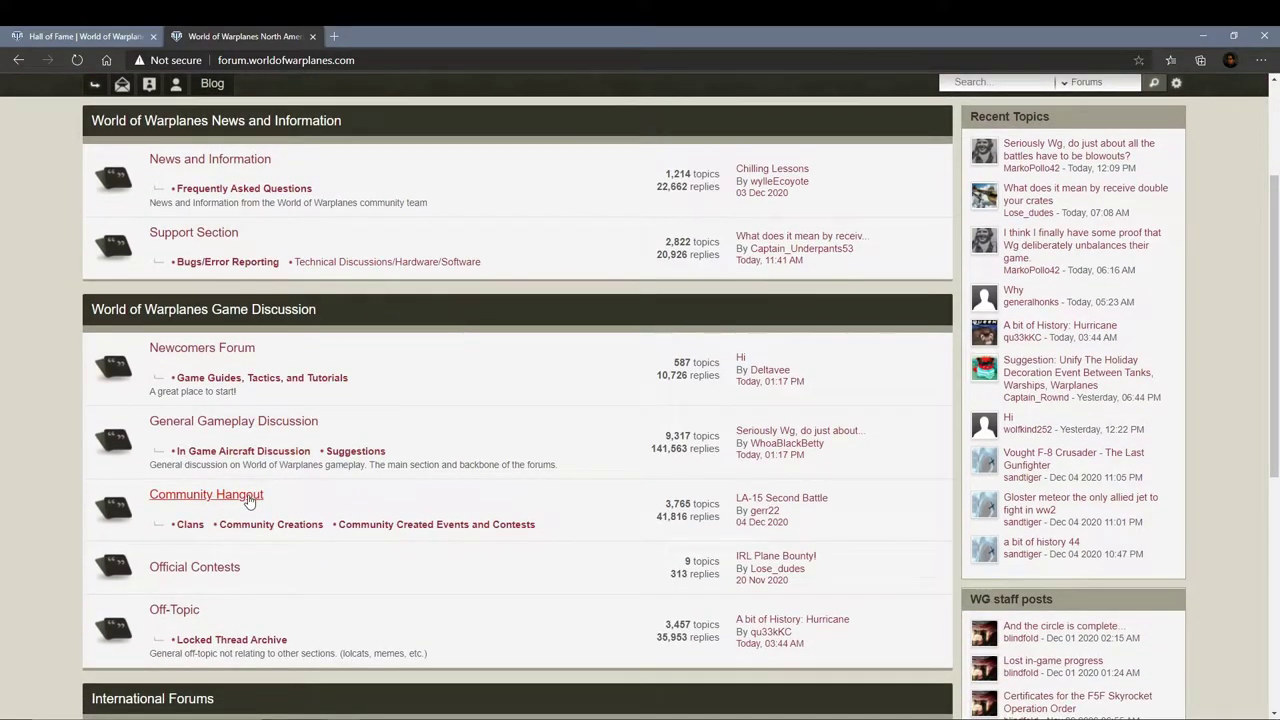
left_click(249, 501)
scroll(491, 366, "down", 3)
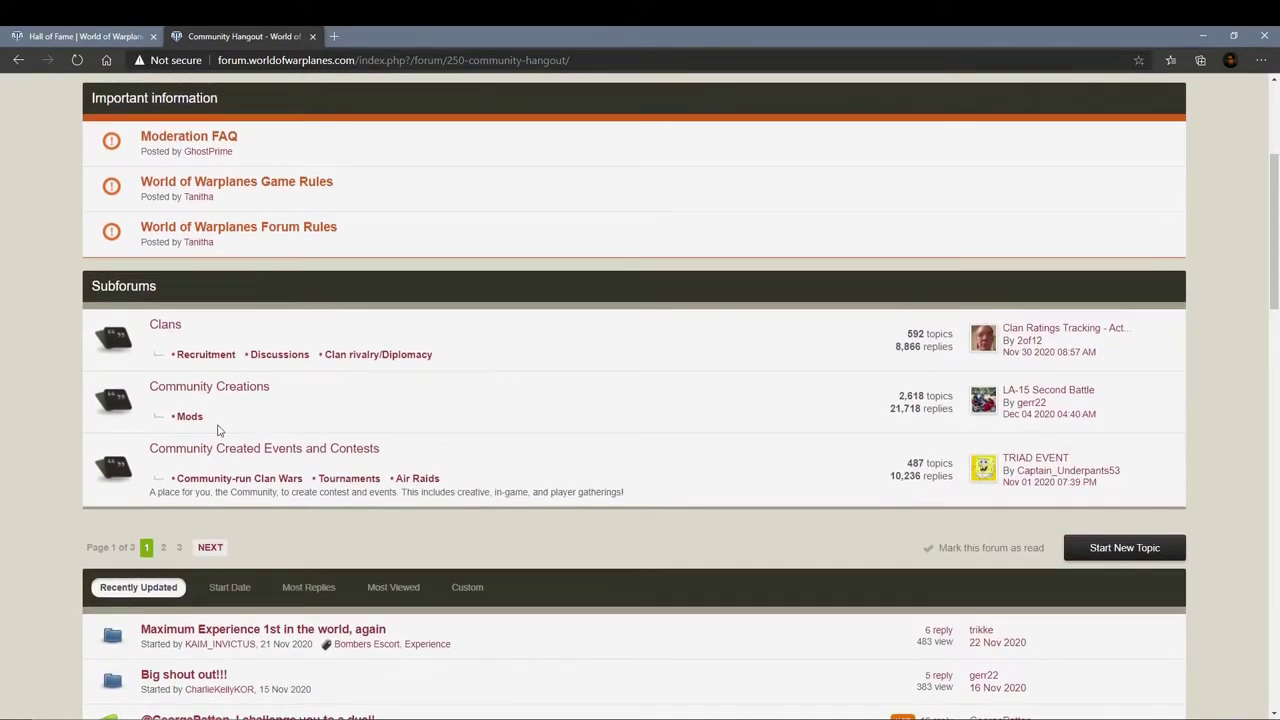
left_click(190, 417)
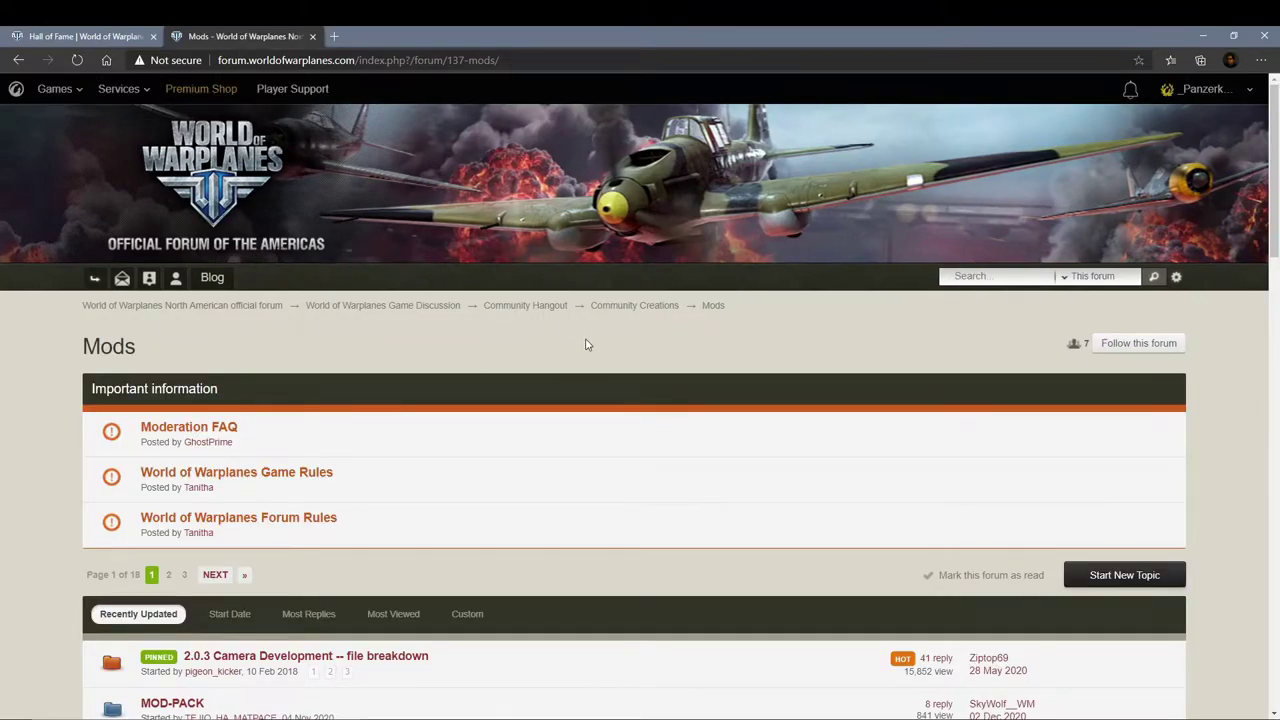
Step: Open the topic "Grandpa's Hangar and Paint Shop" and expand its Russian Aircraft Skins spoiler to look through the list
scroll(587, 345, "down", 5)
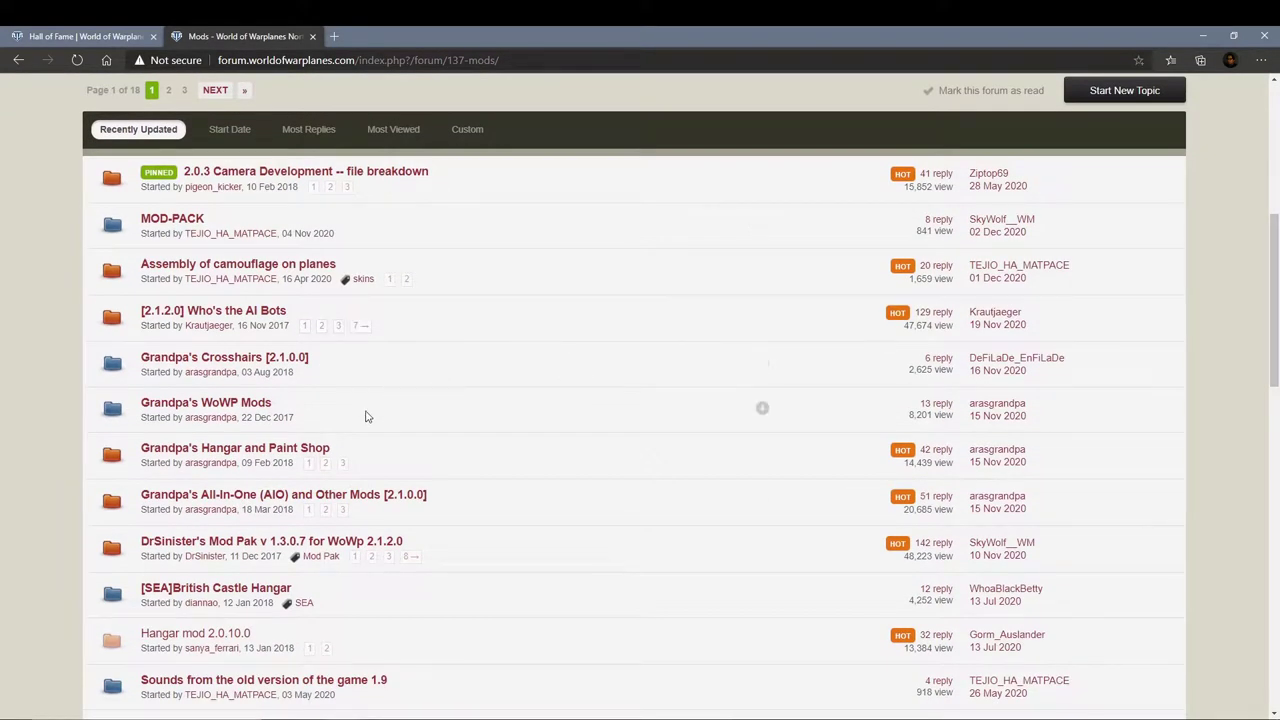
left_click(224, 455)
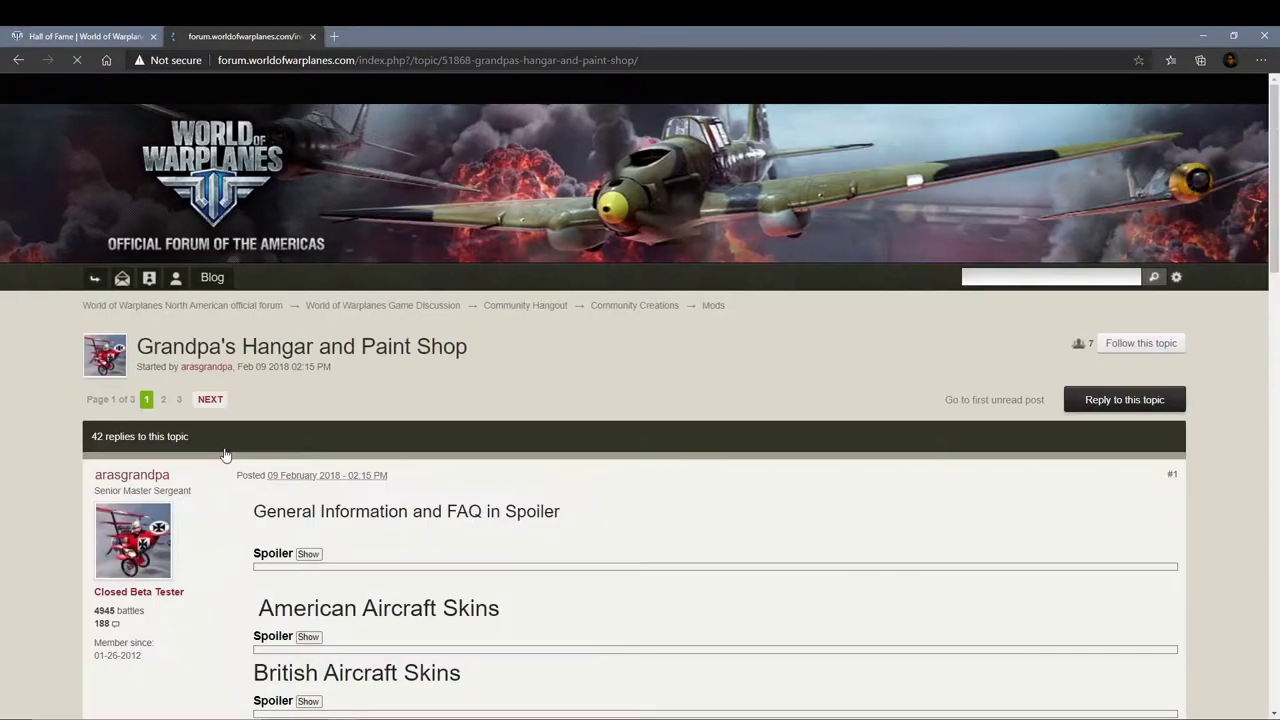
scroll(515, 401, "down", 6)
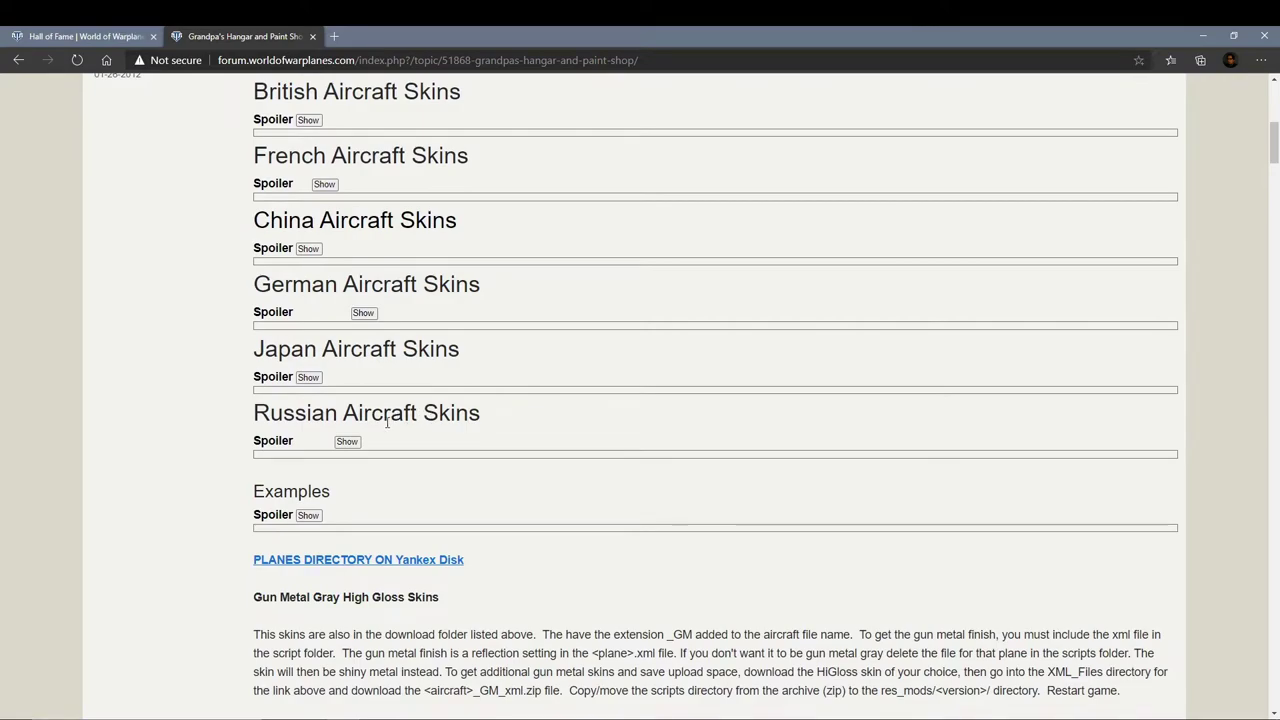
left_click(347, 441)
scroll(351, 451, "down", 1)
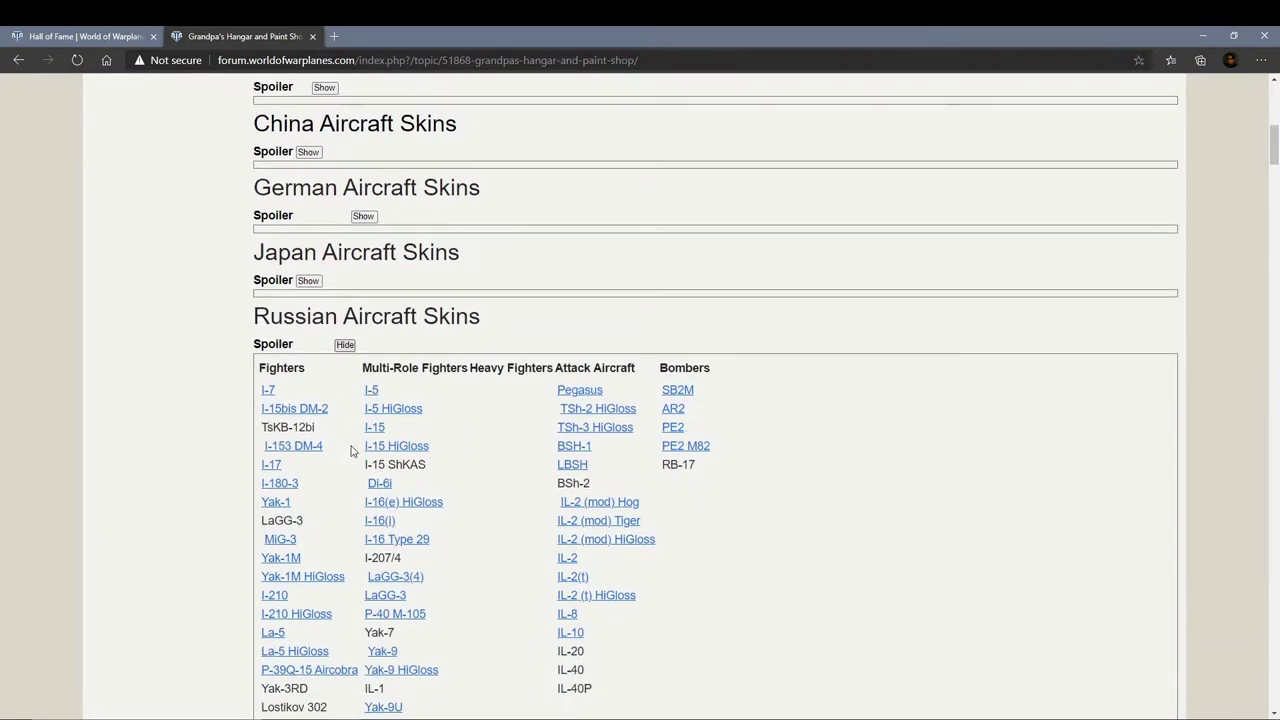
scroll(398, 445, "down", 1)
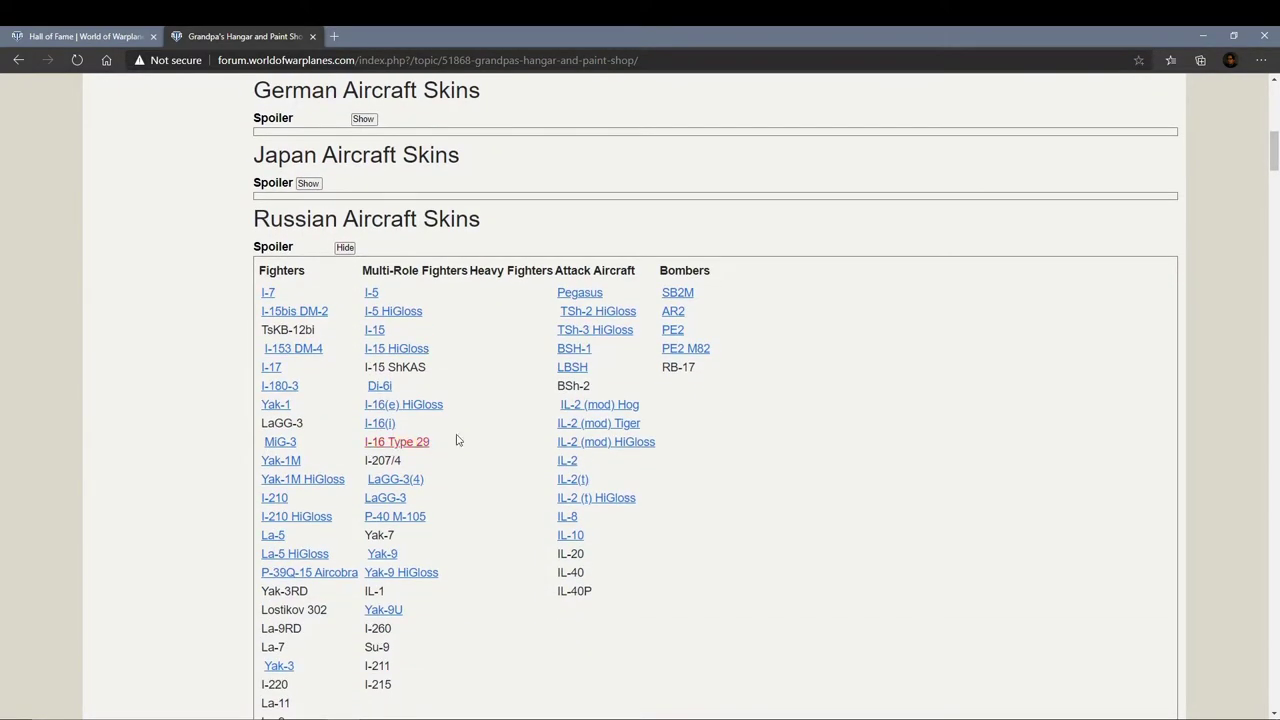
scroll(485, 332, "down", 1)
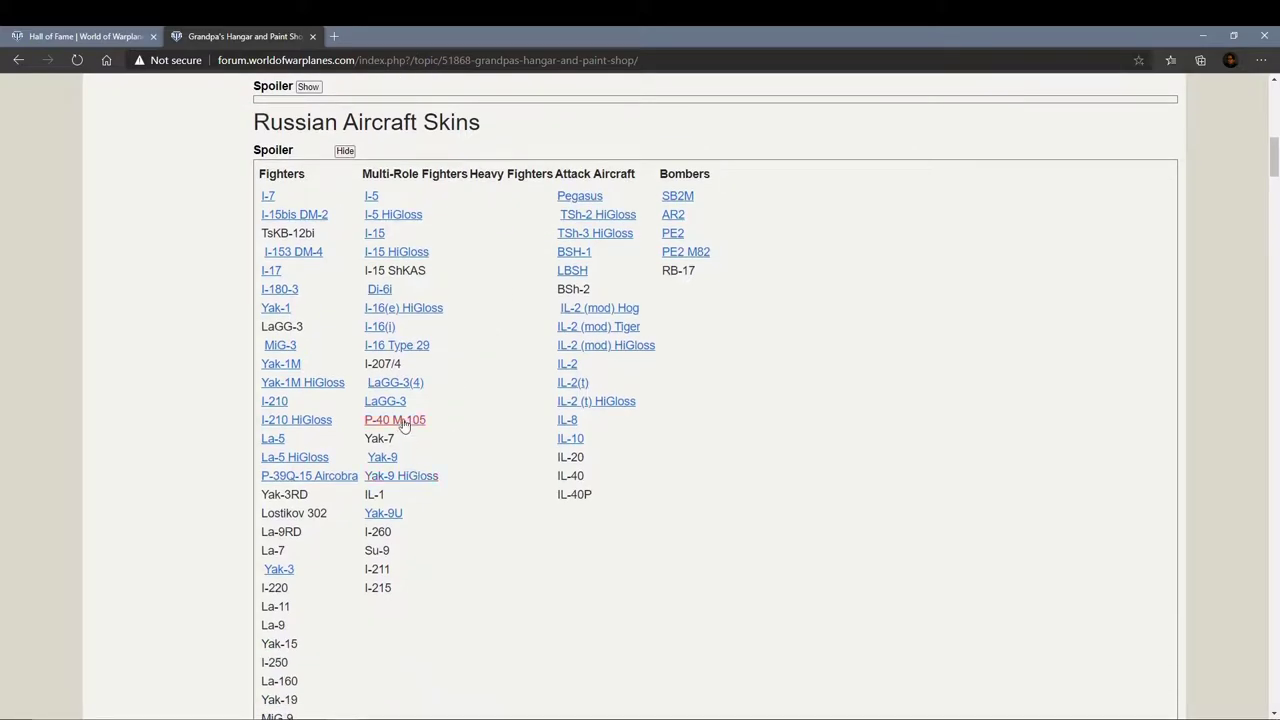
Step: Open the Russian Aircraft gallery linked below the skin list and look through its custom skin images
scroll(564, 292, "down", 2)
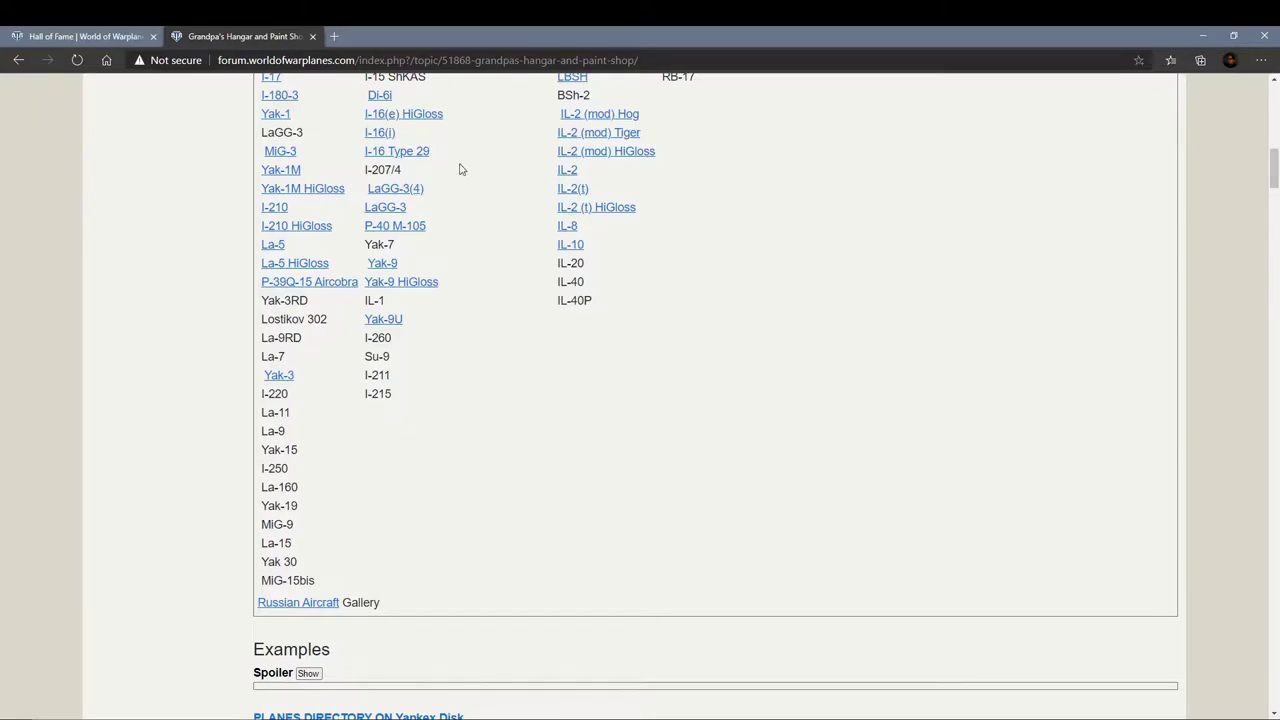
left_click(311, 613)
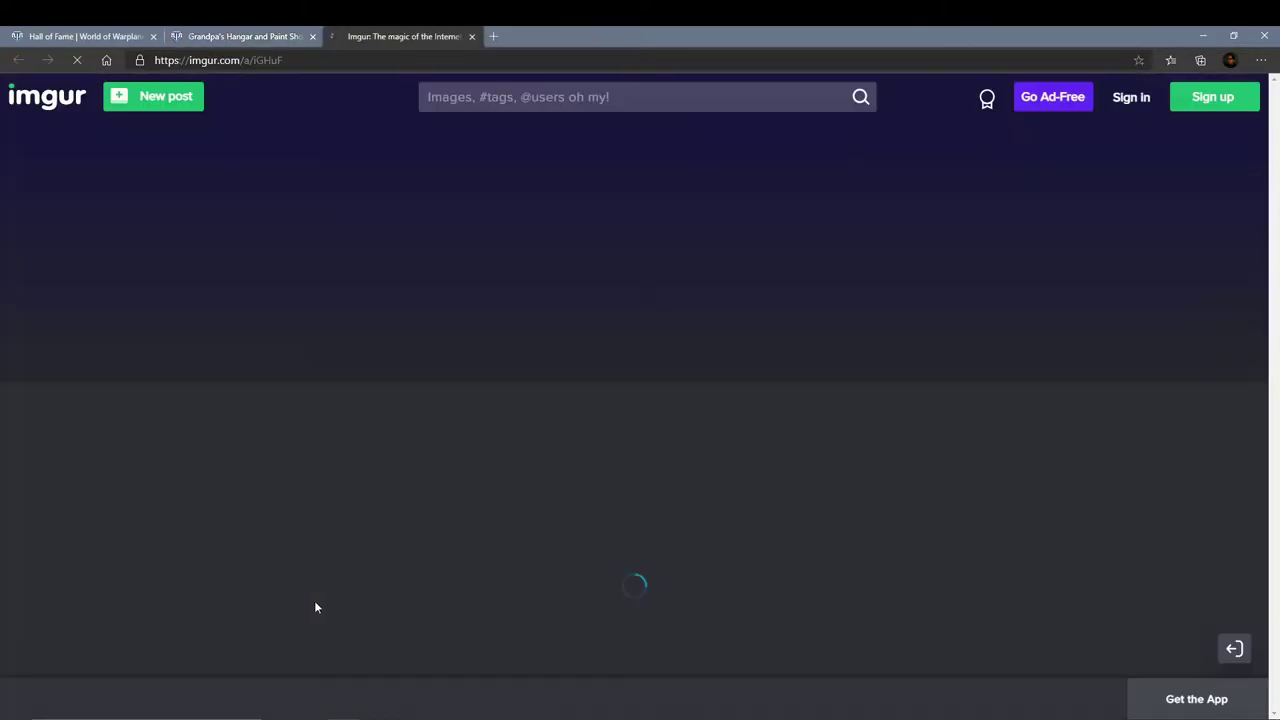
scroll(674, 398, "down", 3)
scroll(674, 398, "down", 15)
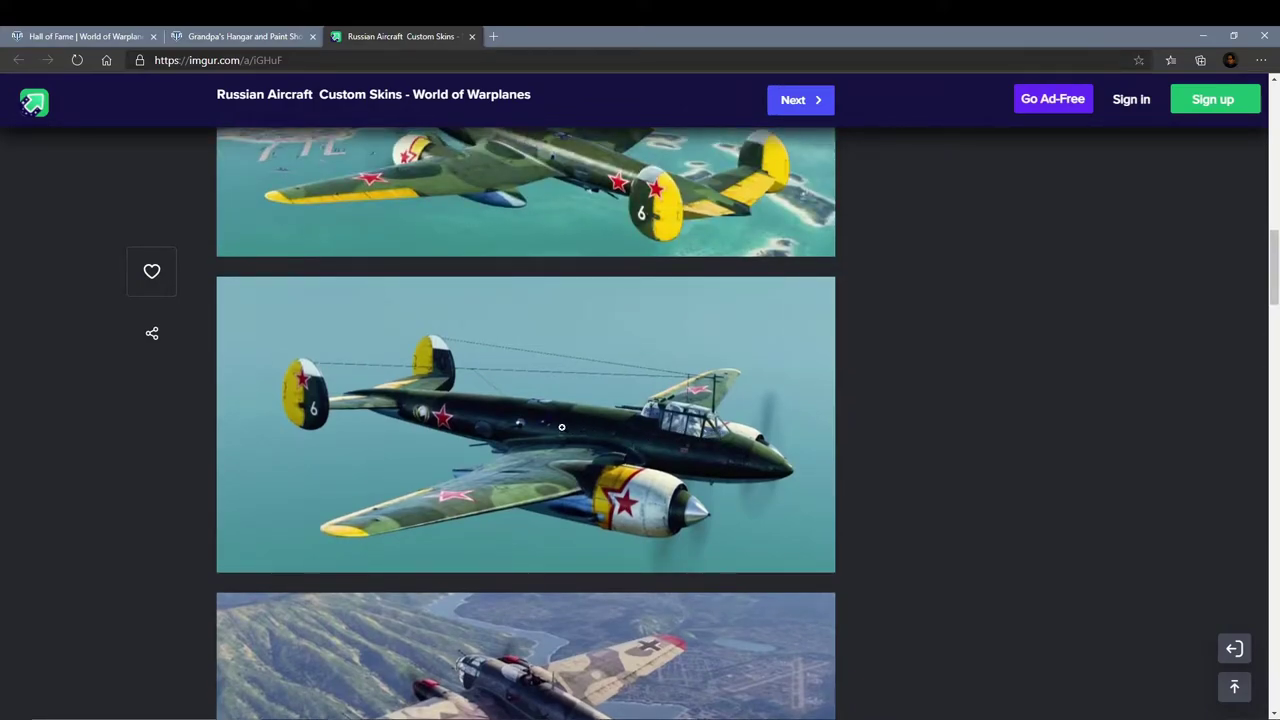
Step: Look through the remaining aircraft images in the Russian Aircraft custom skins gallery and close it
scroll(645, 428, "down", 3)
scroll(655, 418, "up", 2)
scroll(662, 411, "down", 10)
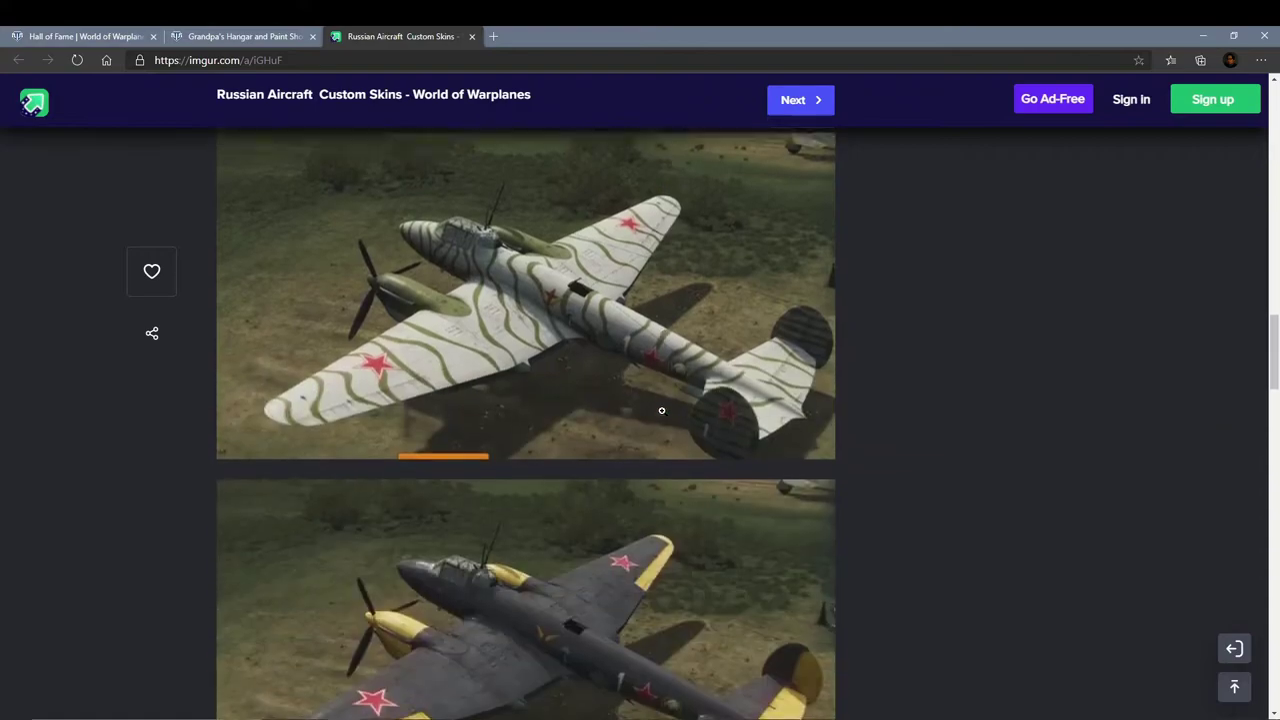
scroll(660, 417, "down", 12)
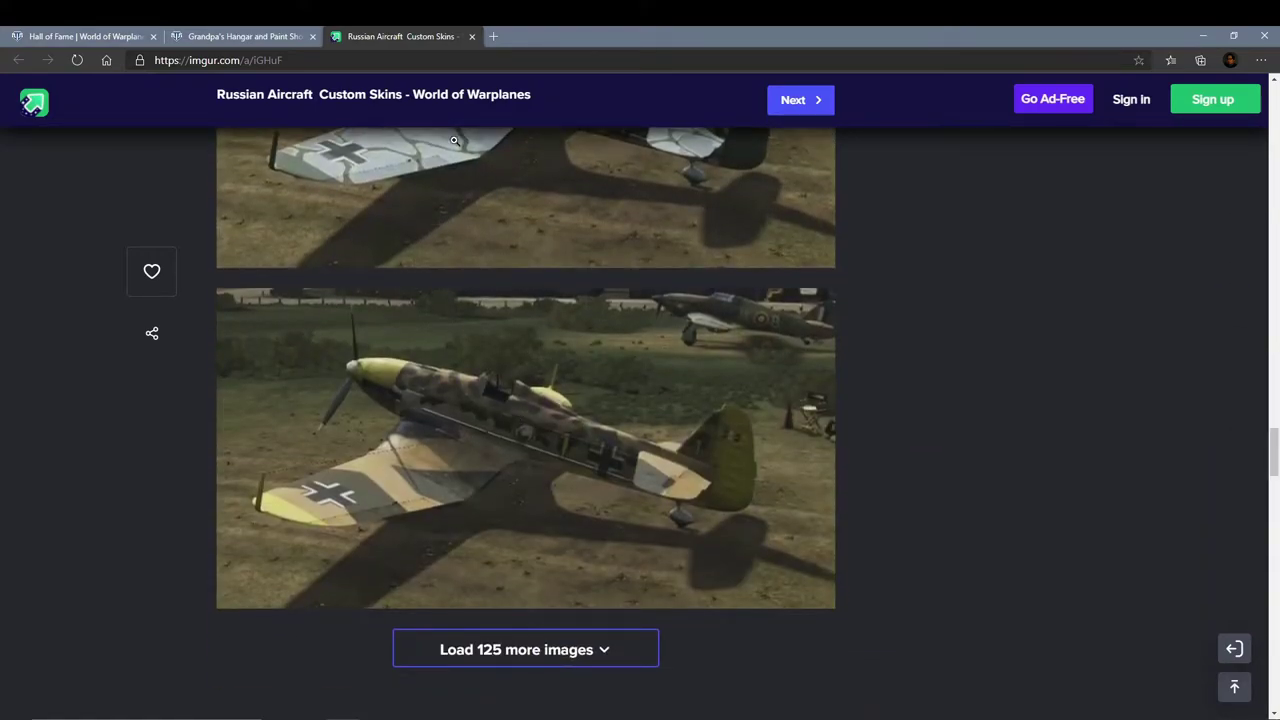
left_click(471, 36)
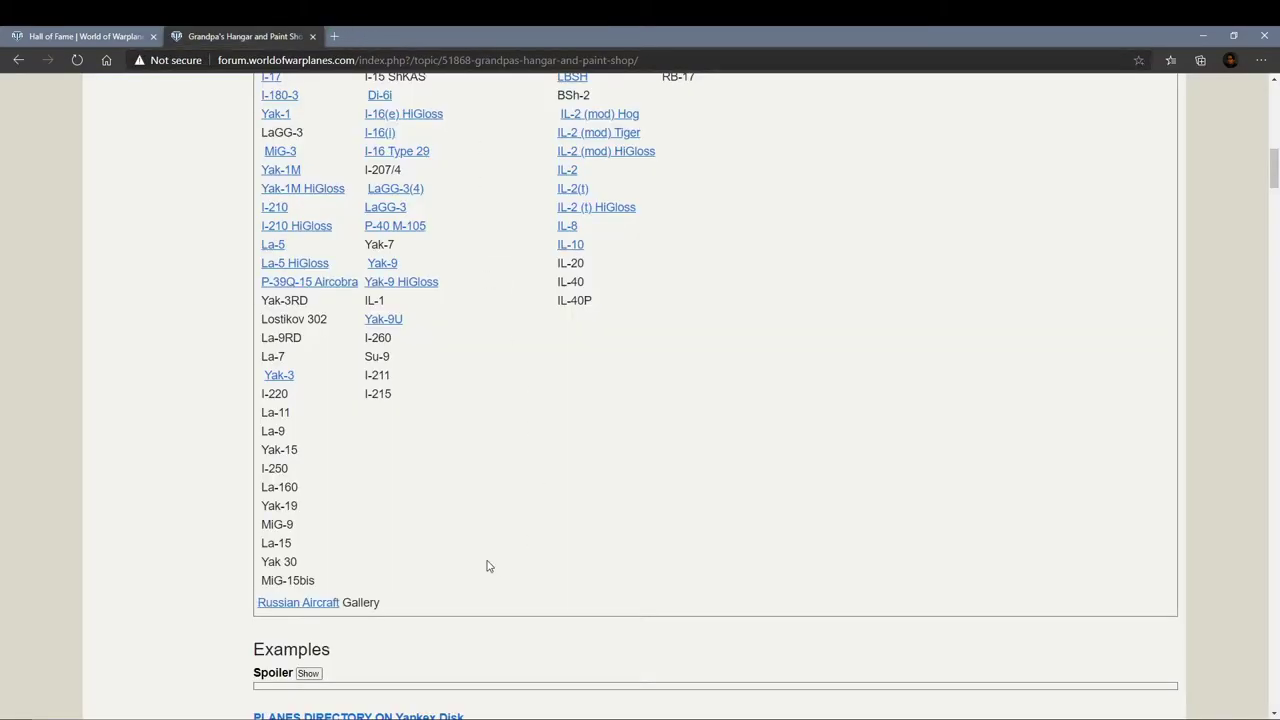
Step: Open the Bombers gallery linked further down the forum topic, look through its bomber skin images and close it
scroll(288, 634, "down", 3)
scroll(288, 634, "down", 1)
left_click(296, 586)
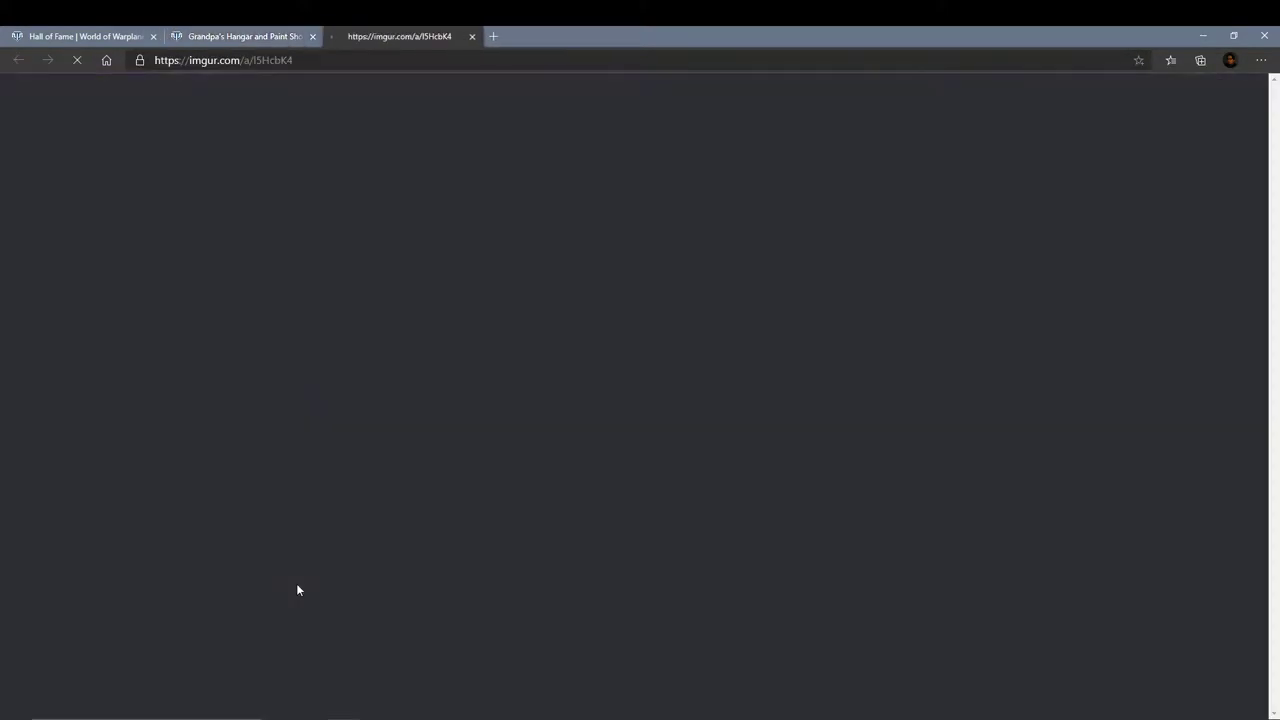
scroll(688, 486, "down", 10)
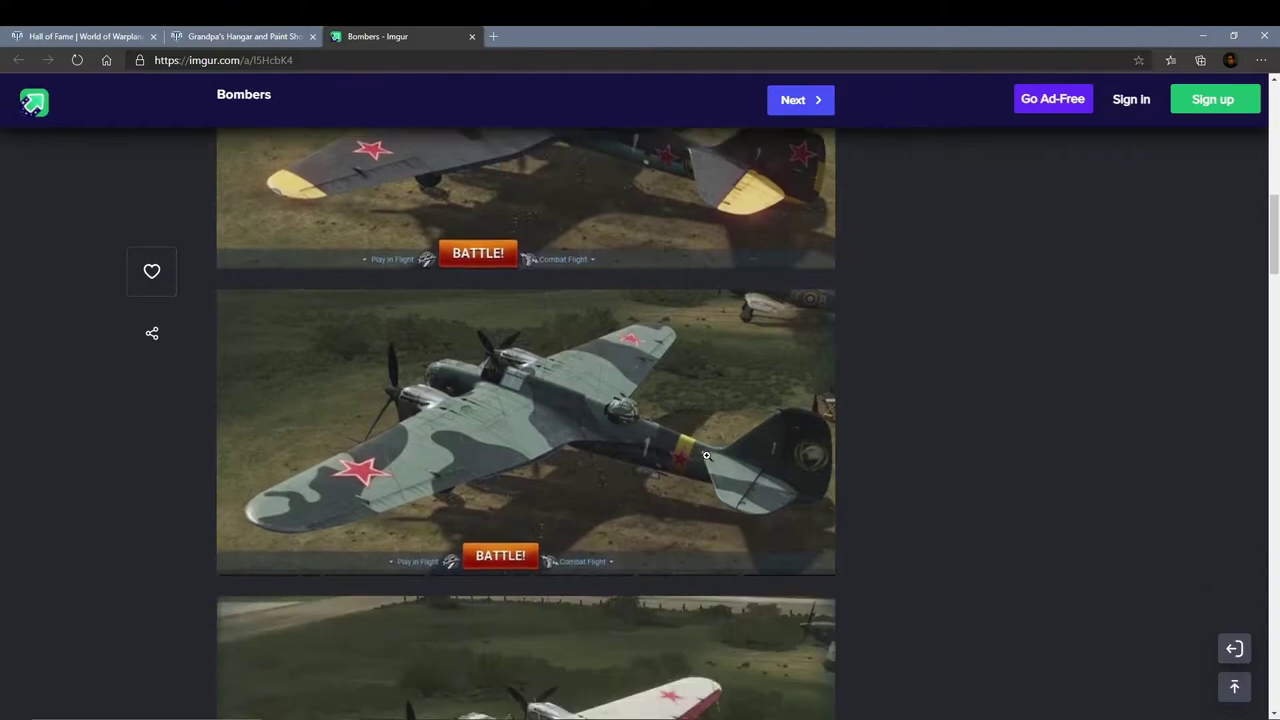
scroll(706, 455, "down", 10)
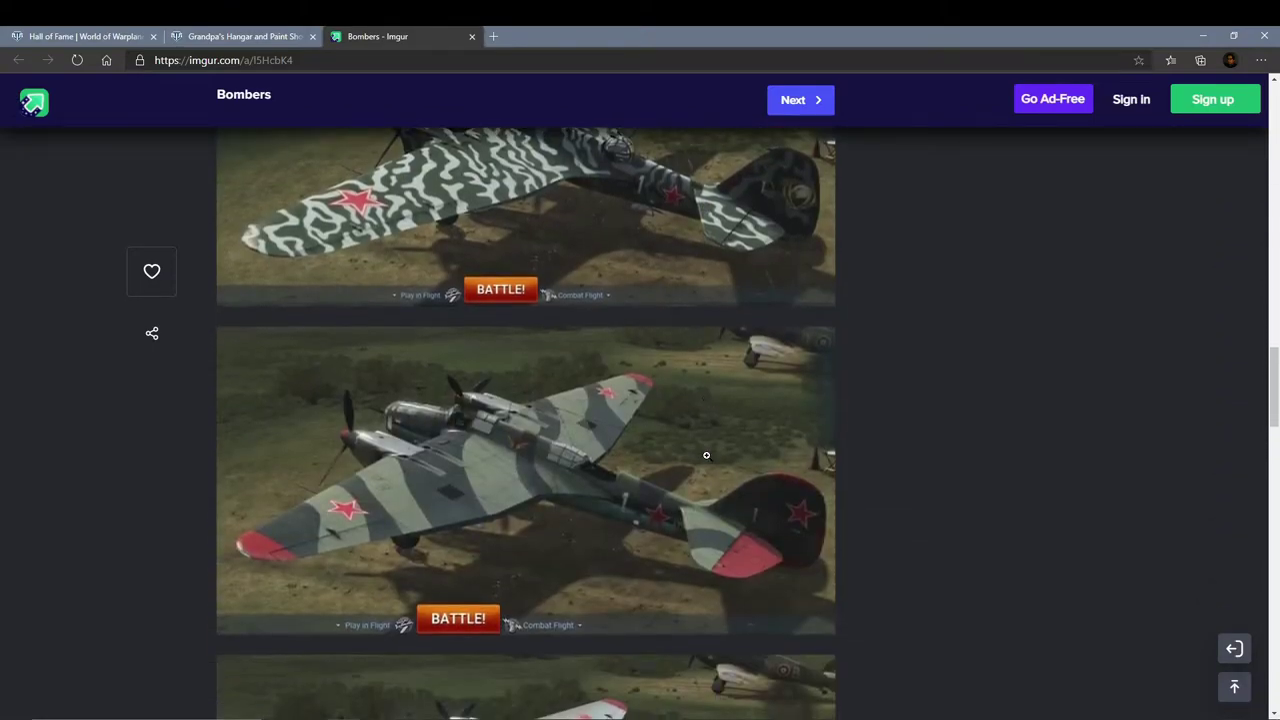
scroll(706, 455, "down", 8)
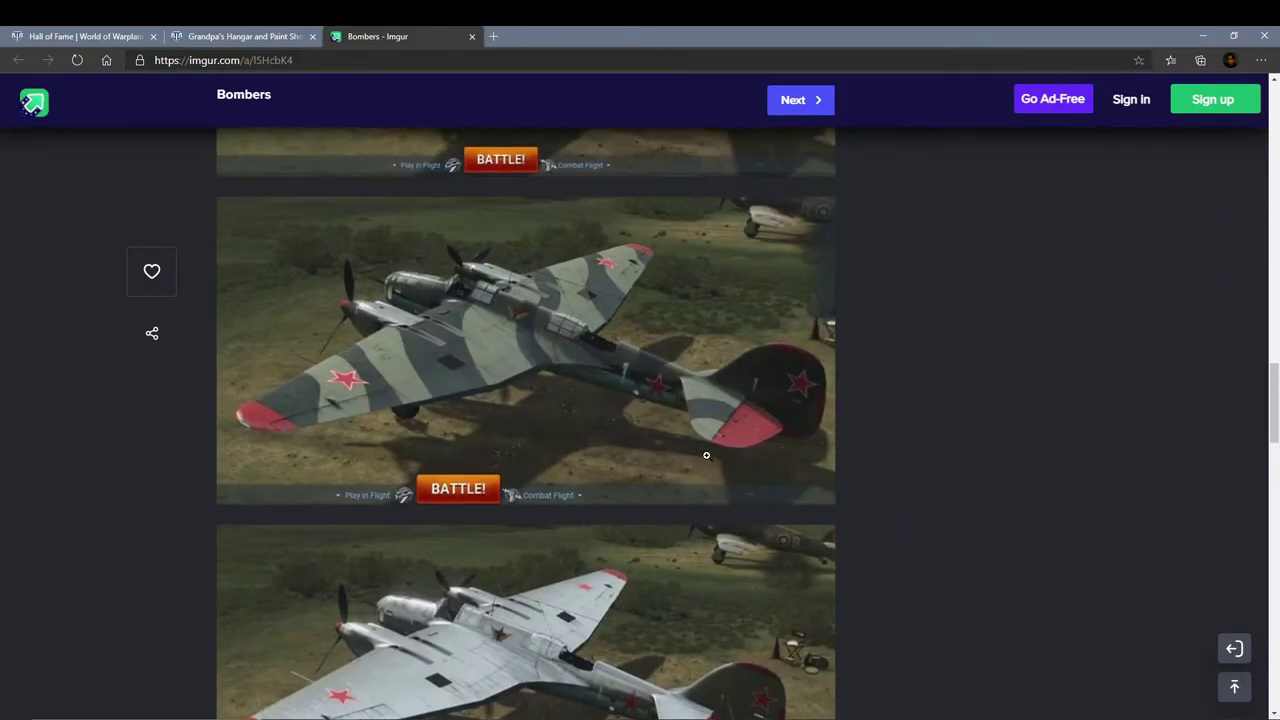
scroll(706, 455, "down", 6)
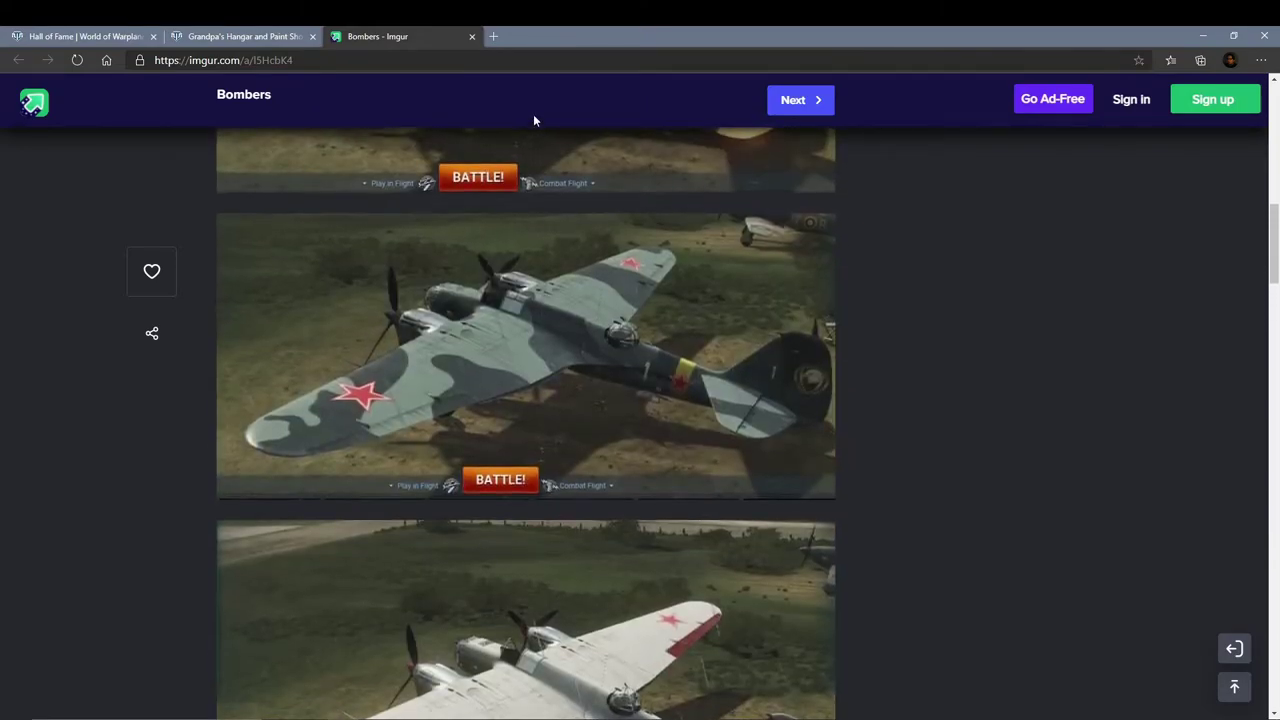
left_click(472, 36)
Step: Open the SB2M link under Bombers in the Russian Aircraft Skins list, check the offered archive and close the page
scroll(563, 502, "up", 3)
scroll(706, 457, "up", 3)
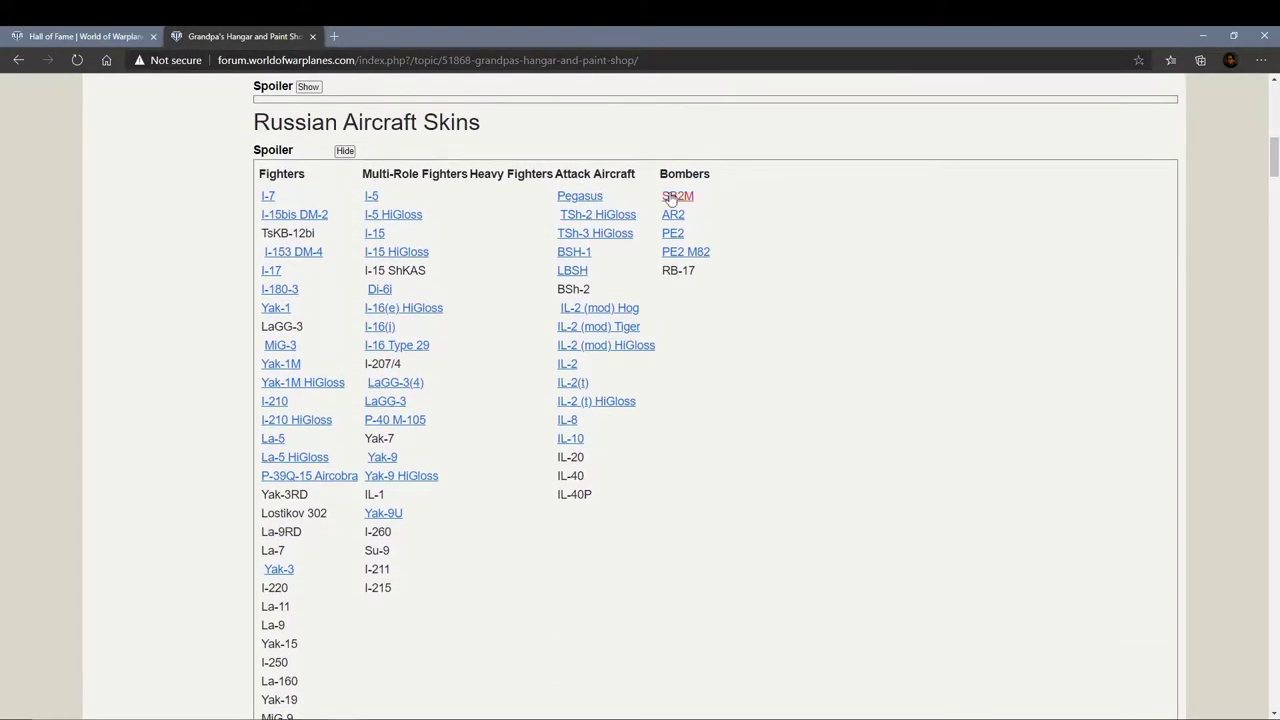
left_click(670, 197)
scroll(711, 423, "down", 1)
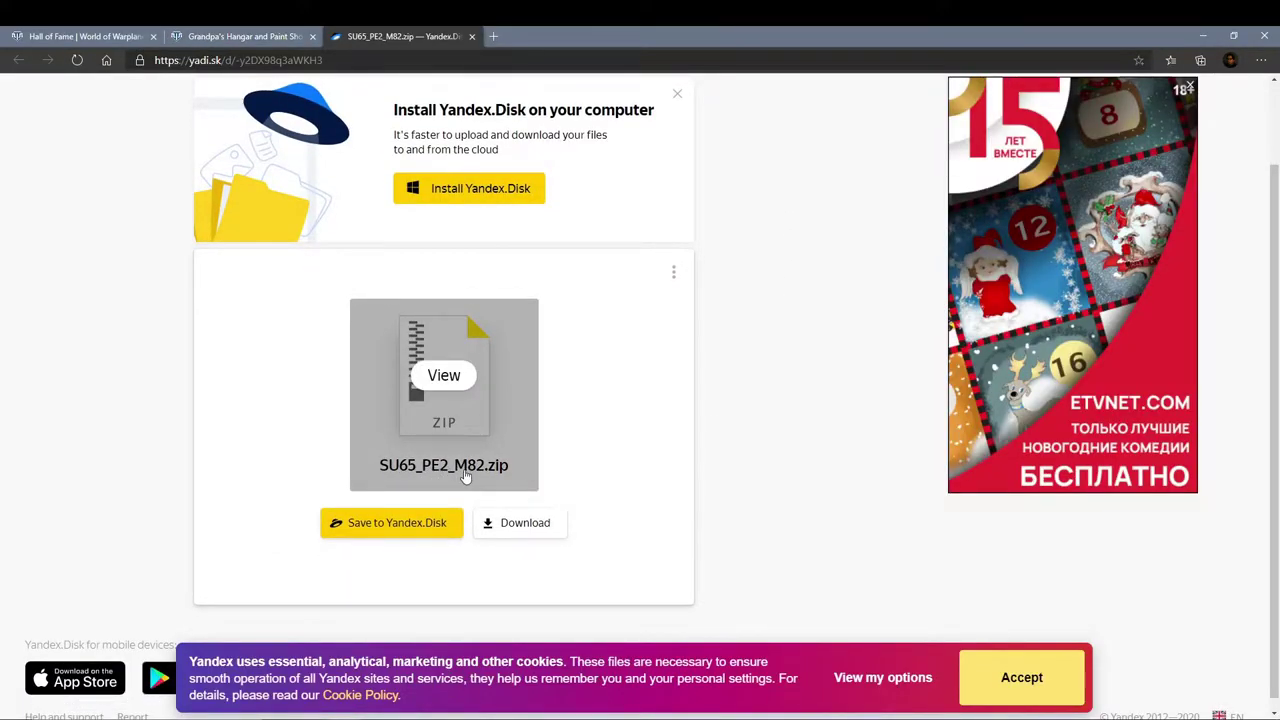
left_click(472, 36)
Step: Open the PE2 M82 link under Bombers, download SU62_SB2M.zip from Yandex.Disk and open the downloaded archive
left_click(699, 252)
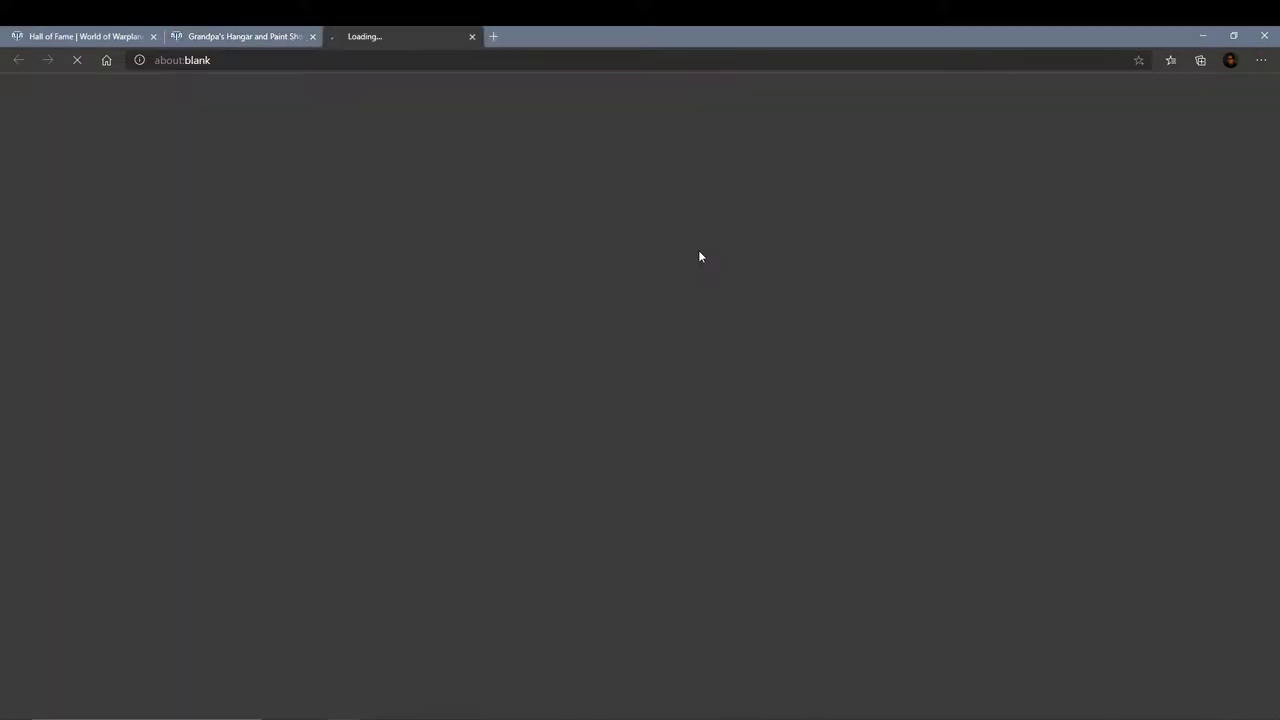
scroll(437, 472, "down", 1)
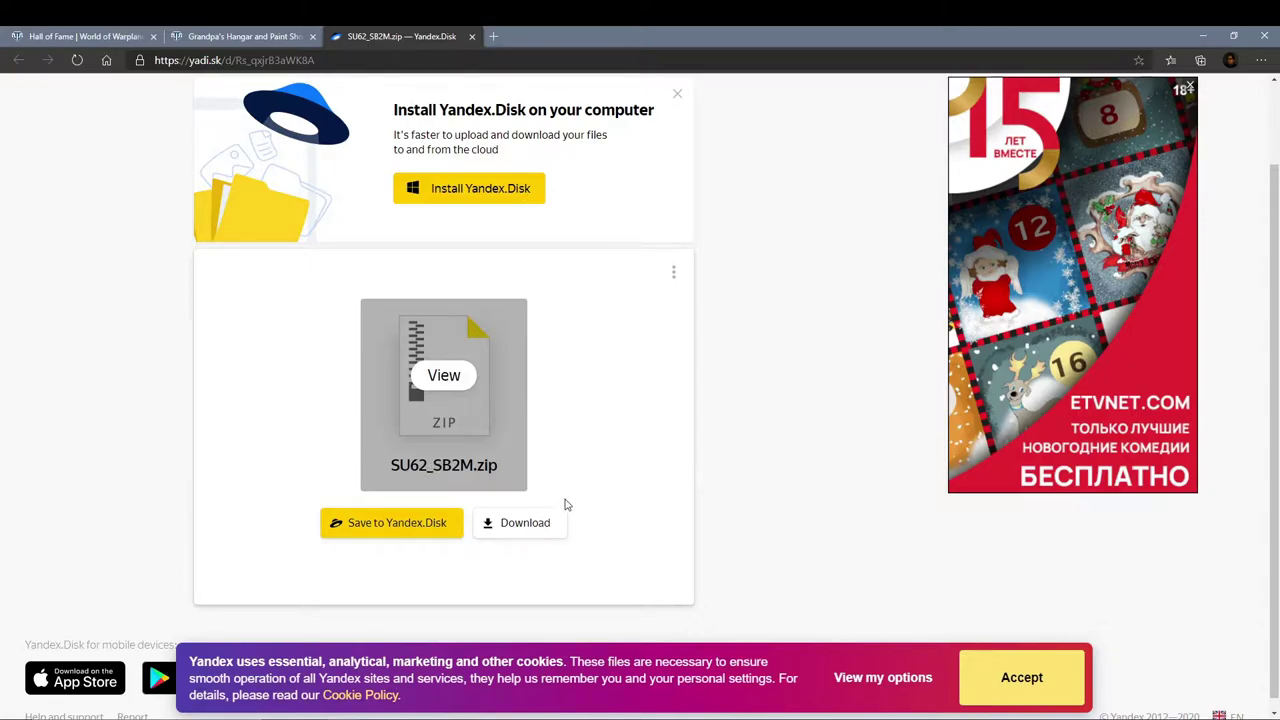
left_click(523, 530)
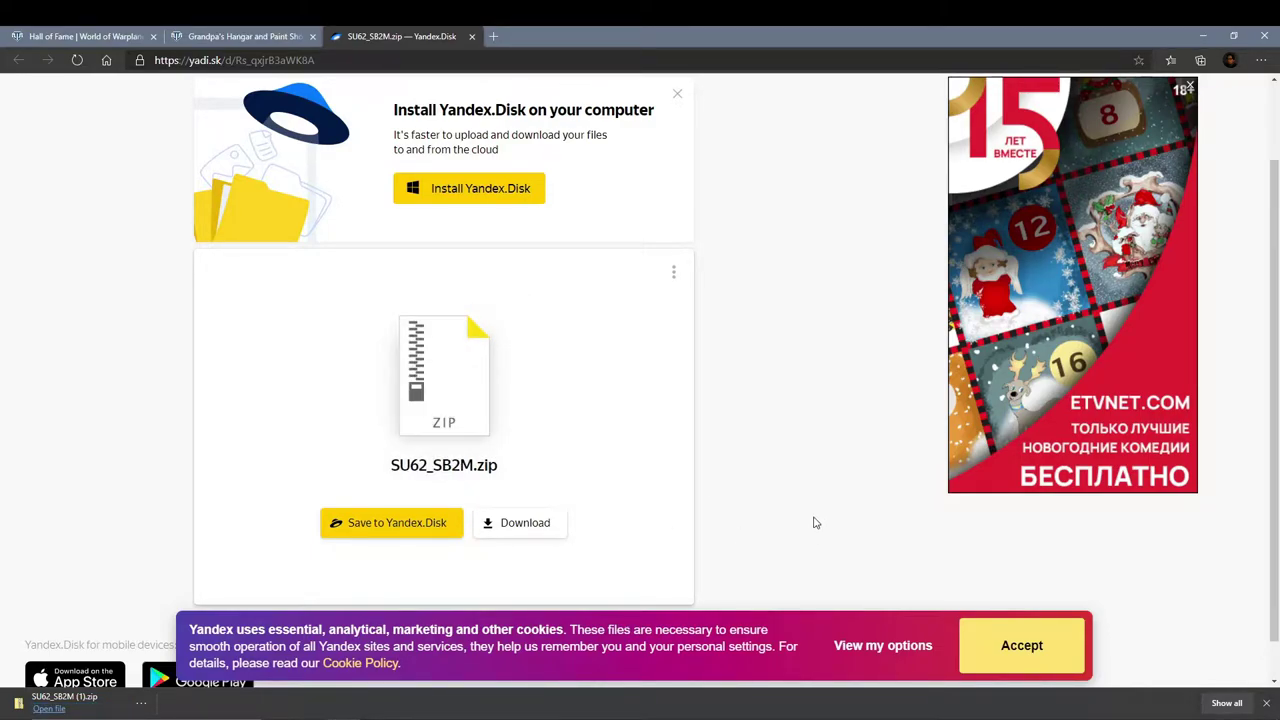
left_click(50, 709)
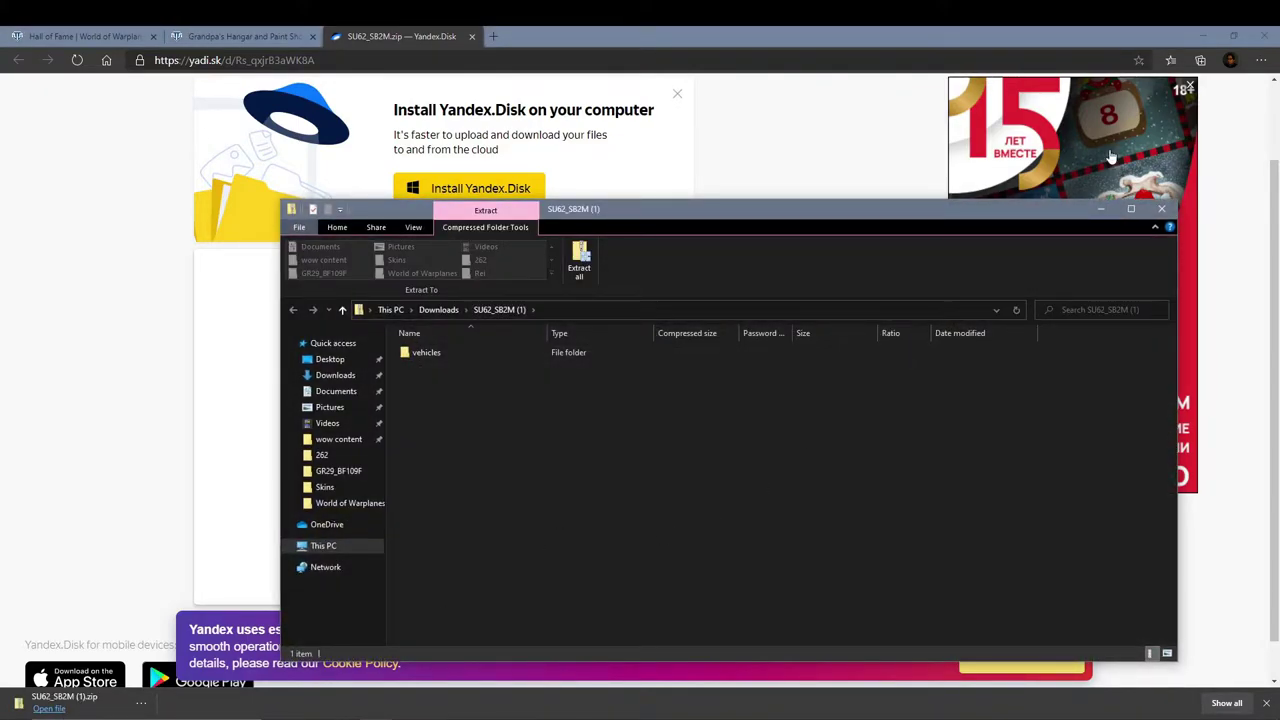
Step: Minimize the browser and go through vehicles, airplanes and russian in the archive to view the SU62_SB2M skin files
left_click(1204, 35)
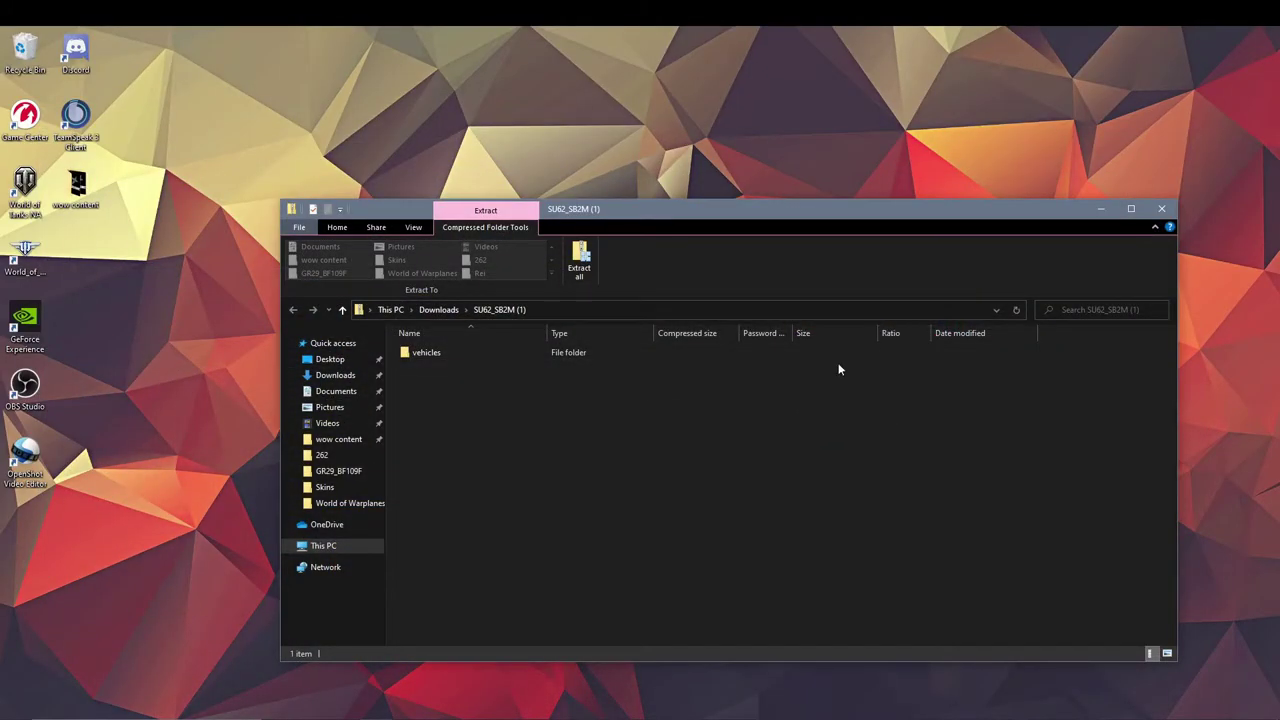
double_click(439, 353)
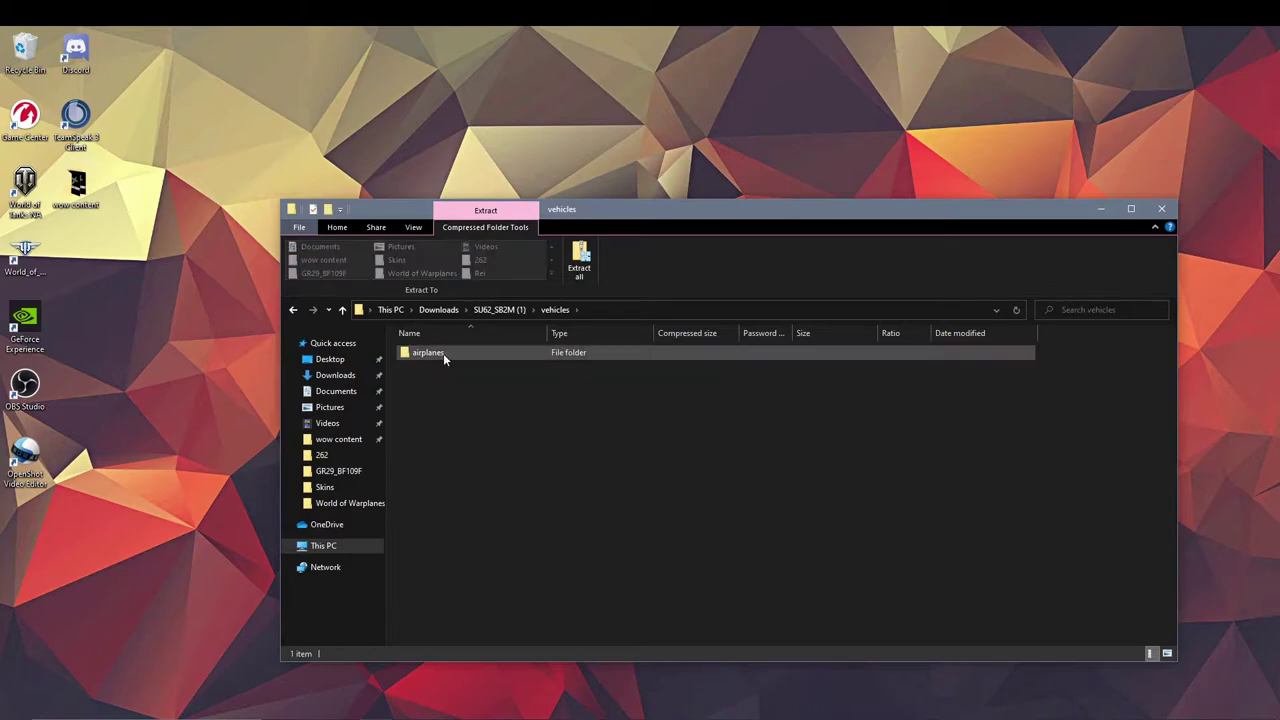
double_click(443, 353)
double_click(443, 353)
double_click(444, 355)
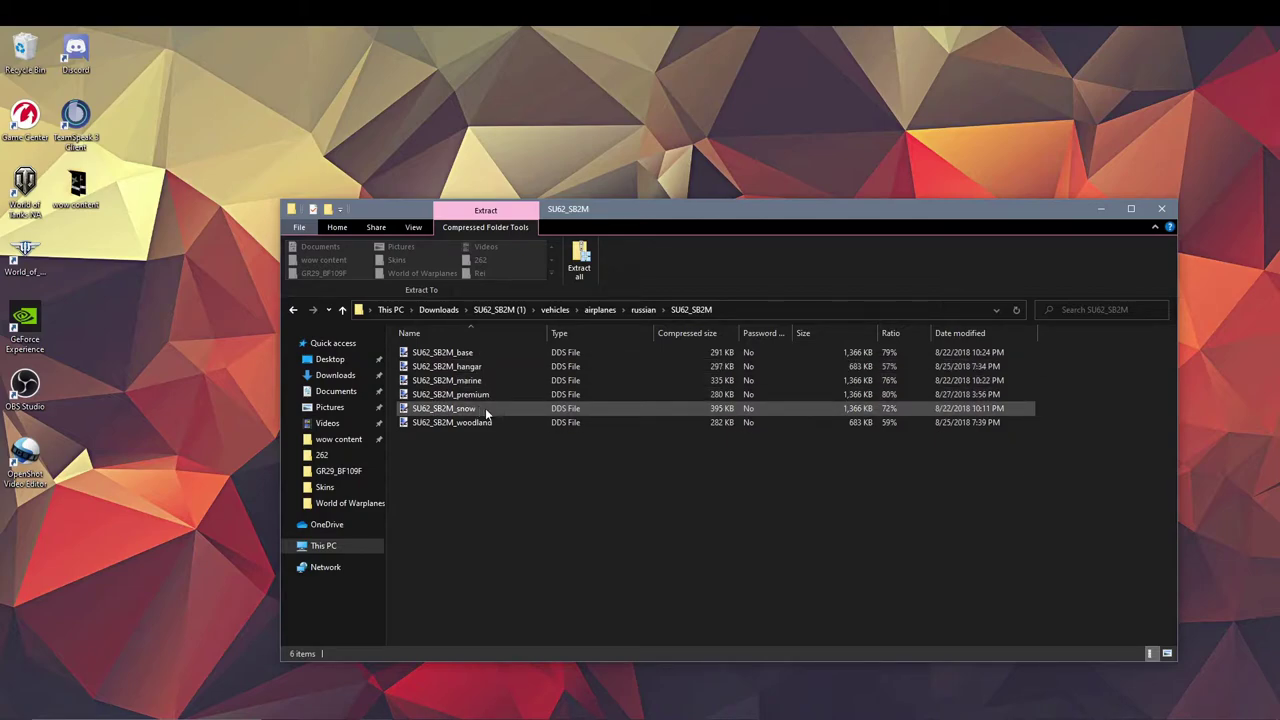
Step: Return to the archive's top level showing the vehicles folder and snap its window to the right half of the screen
left_click(294, 311)
left_click(294, 311)
left_click(294, 311)
left_click(294, 311)
left_click_drag(645, 209, 1279, 251)
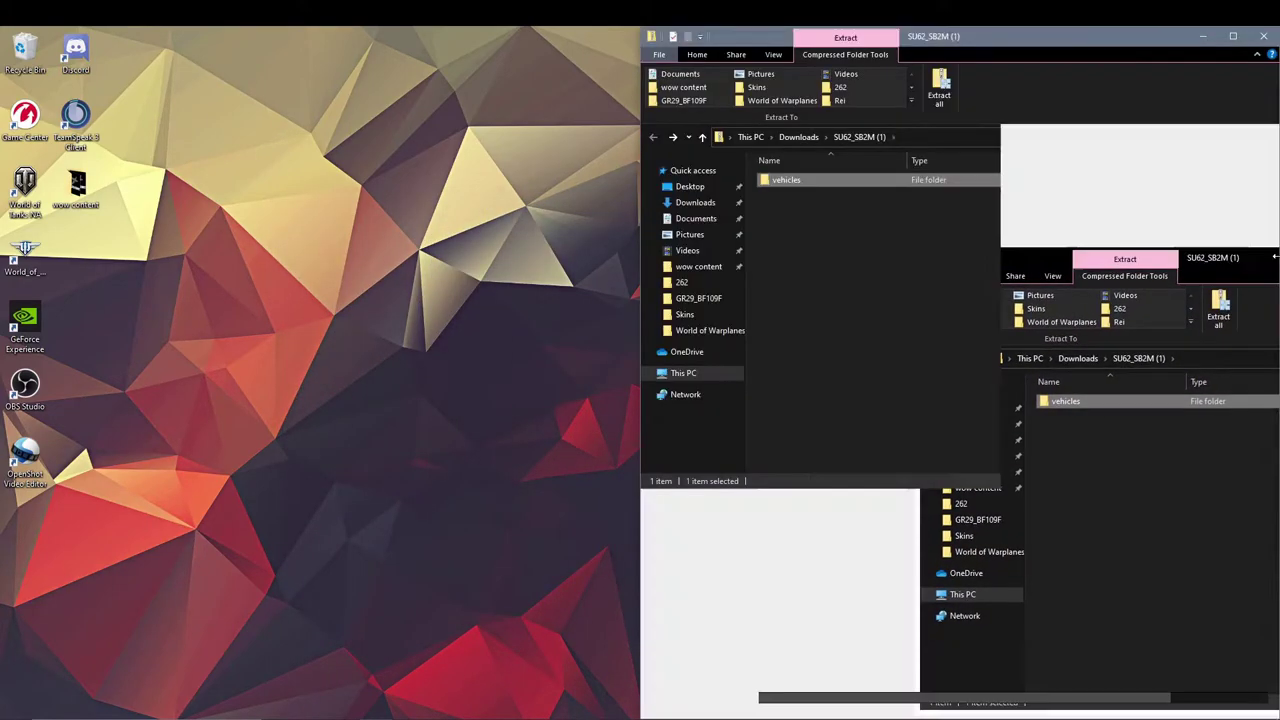
left_click(639, 464)
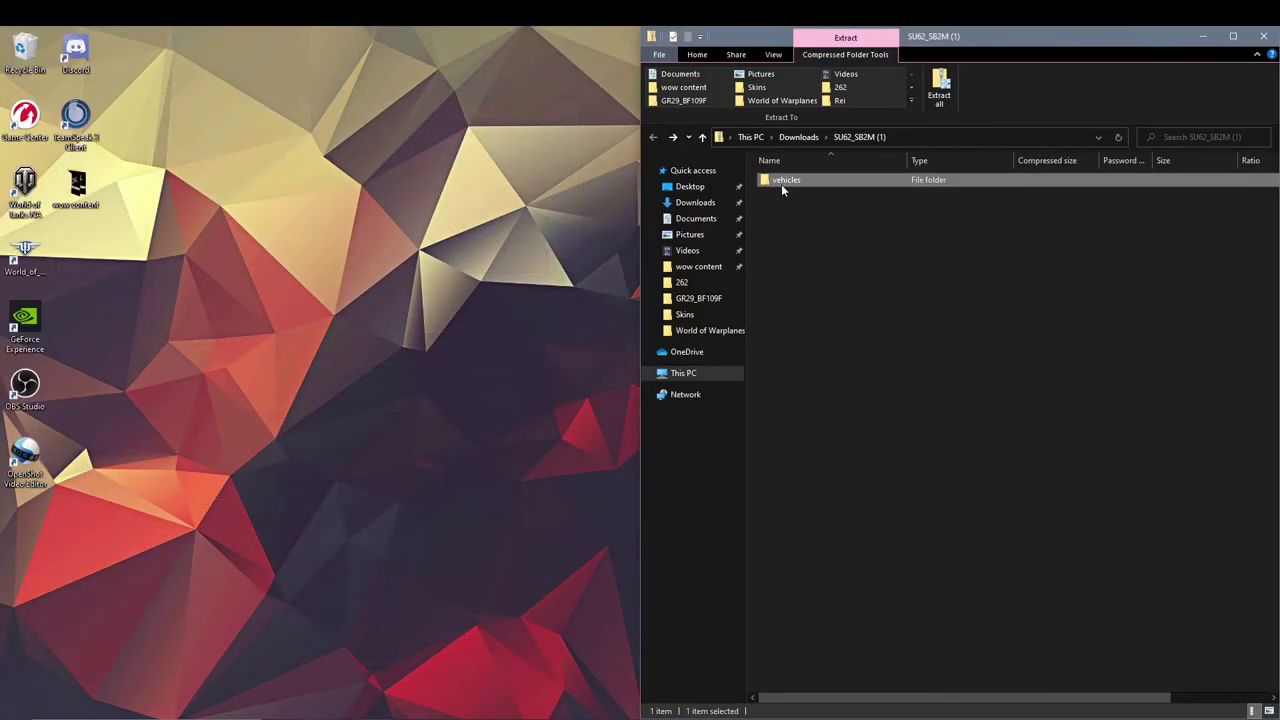
Step: Open the file location of the World of Warplanes desktop shortcut and snap that folder window to the left half of the screen
left_click(28, 256)
right_click(28, 256)
left_click(85, 283)
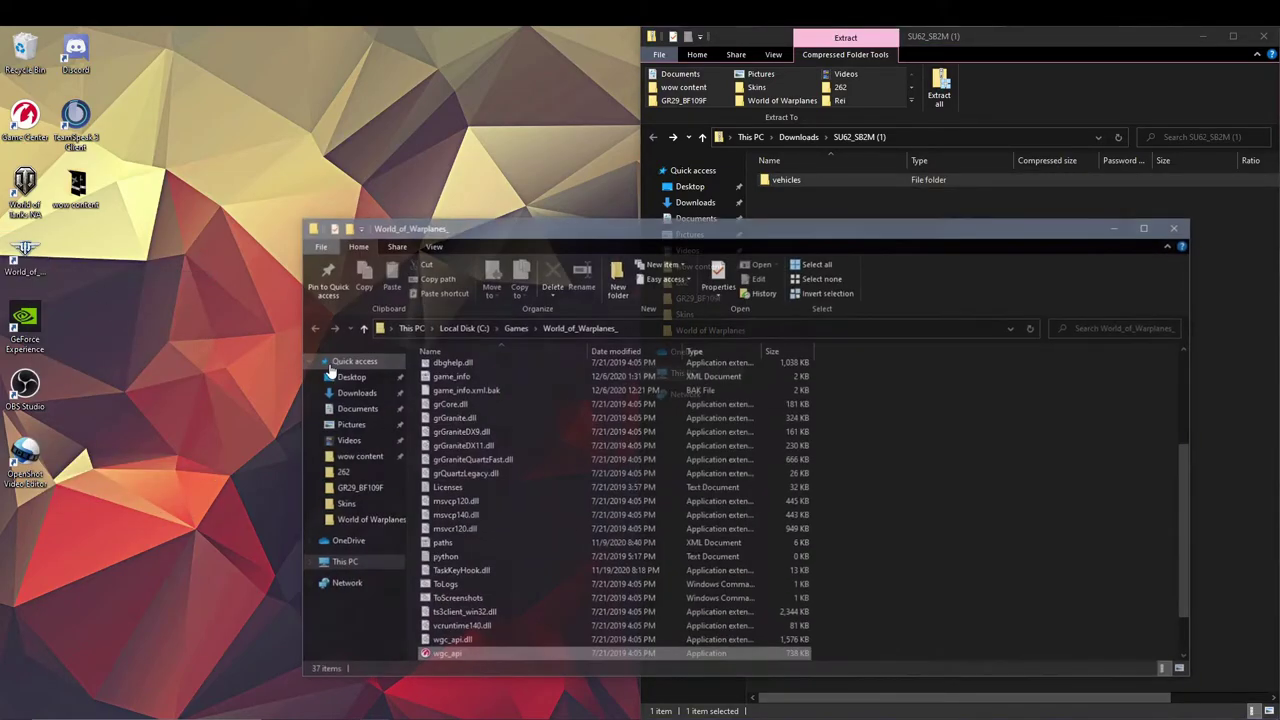
left_click_drag(591, 227, 3, 232)
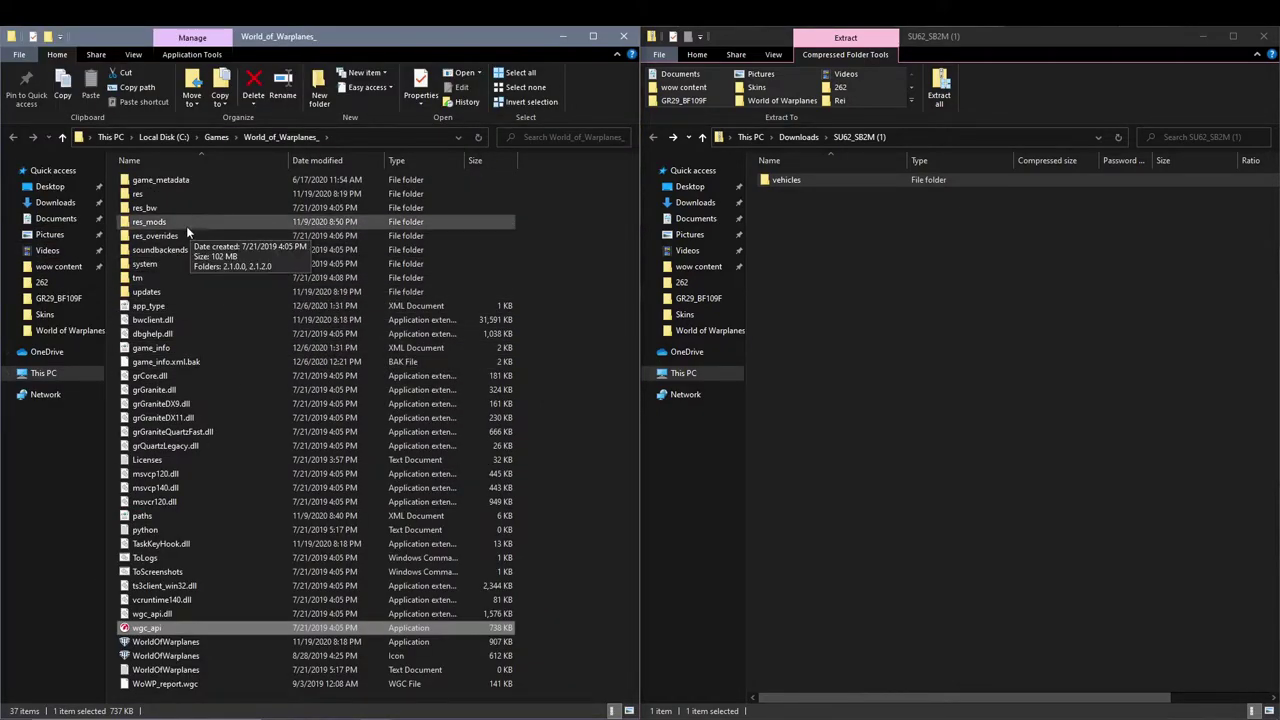
Step: Open the game's res_mods\2.1.2.0 folder and copy the vehicles folder from the SU62_SB2M archive into it
double_click(153, 223)
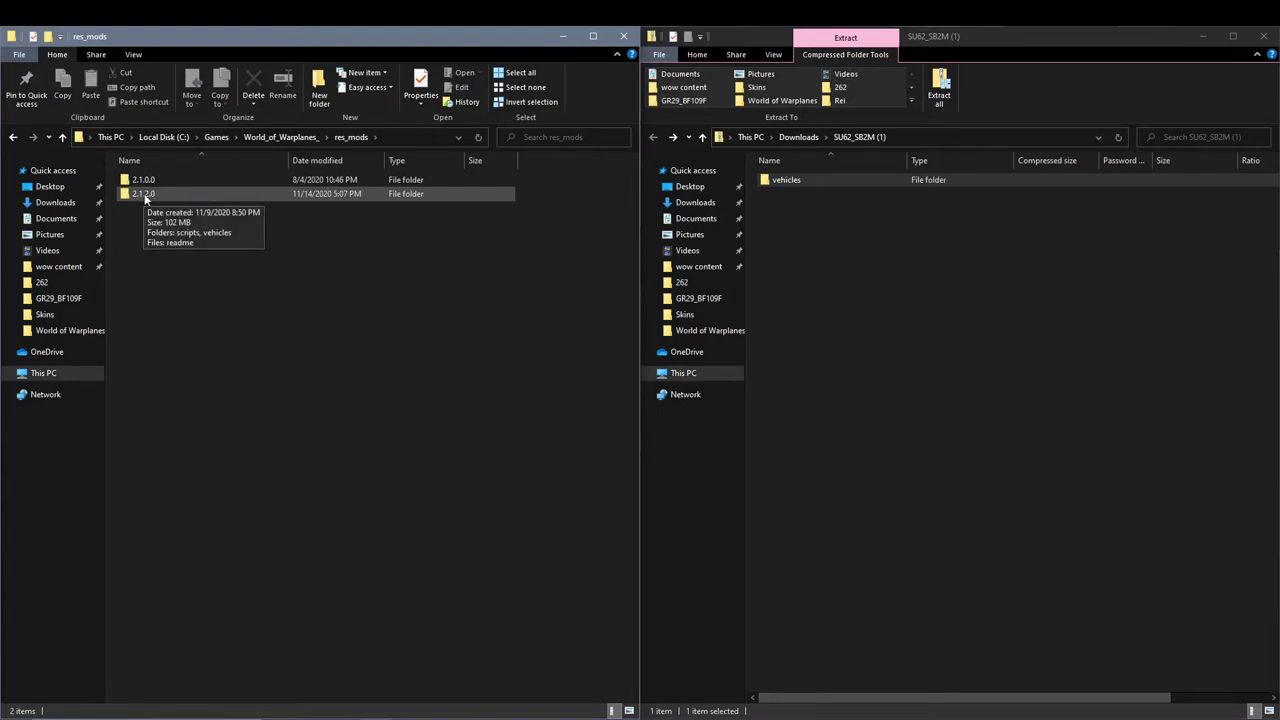
double_click(146, 194)
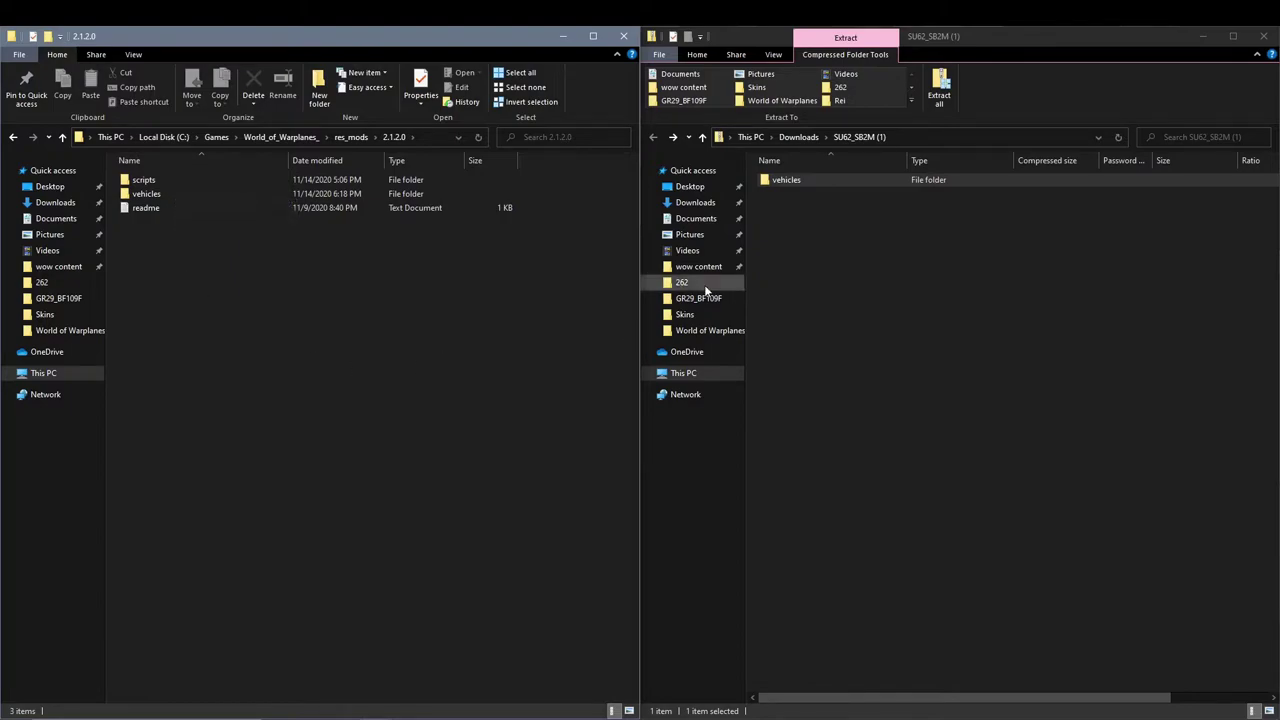
left_click_drag(795, 182, 246, 305)
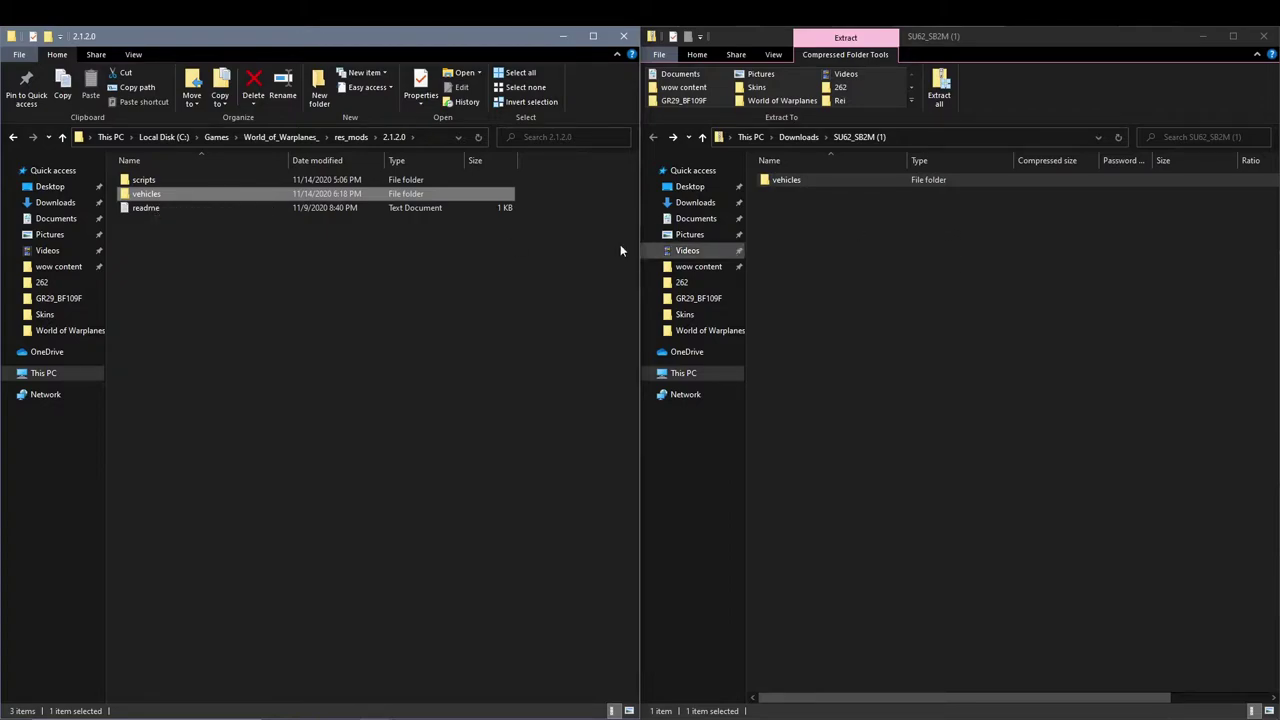
Step: Open vehicles, airplanes and russian inside 2.1.2.0 to check that the SU62_SB2M skin folder is there
double_click(152, 193)
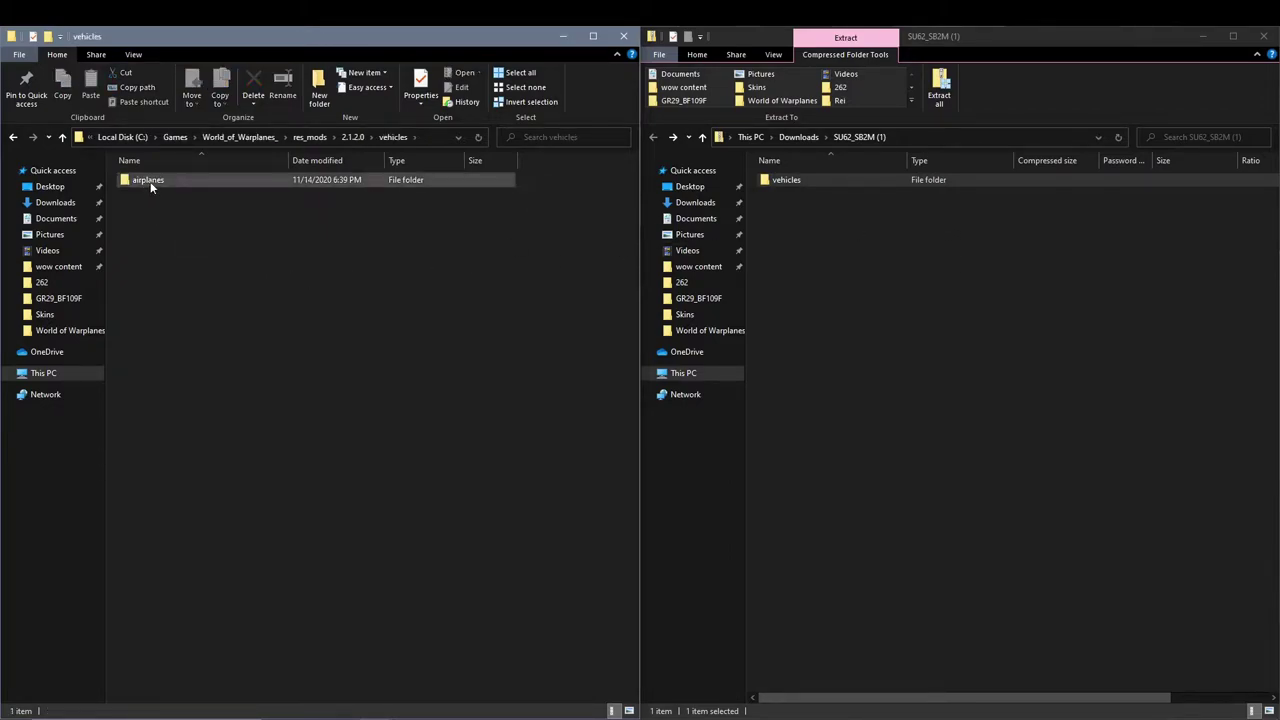
double_click(148, 179)
left_click(150, 197)
double_click(150, 195)
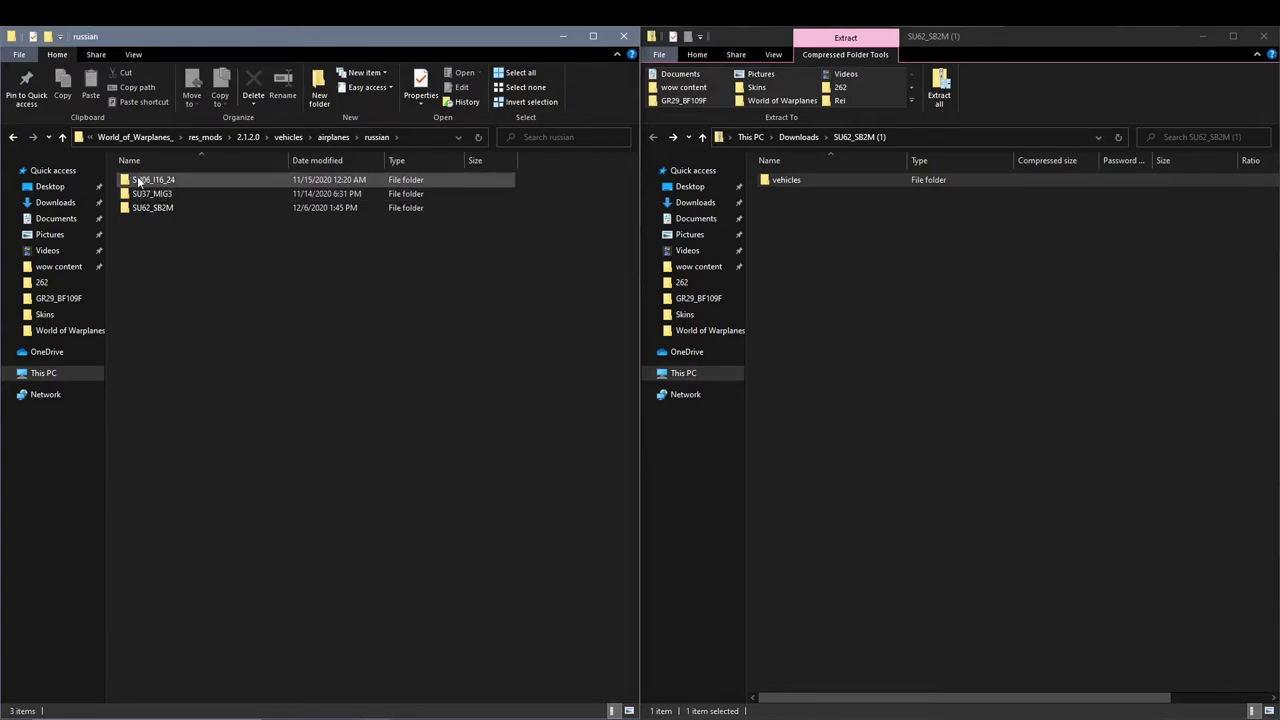
Step: Go back to the World_of_Warplanes_ folder, retrace the path into res_mods\2.1.2.0, and close both folder windows
left_click(14, 138)
left_click(14, 138)
left_click(14, 138)
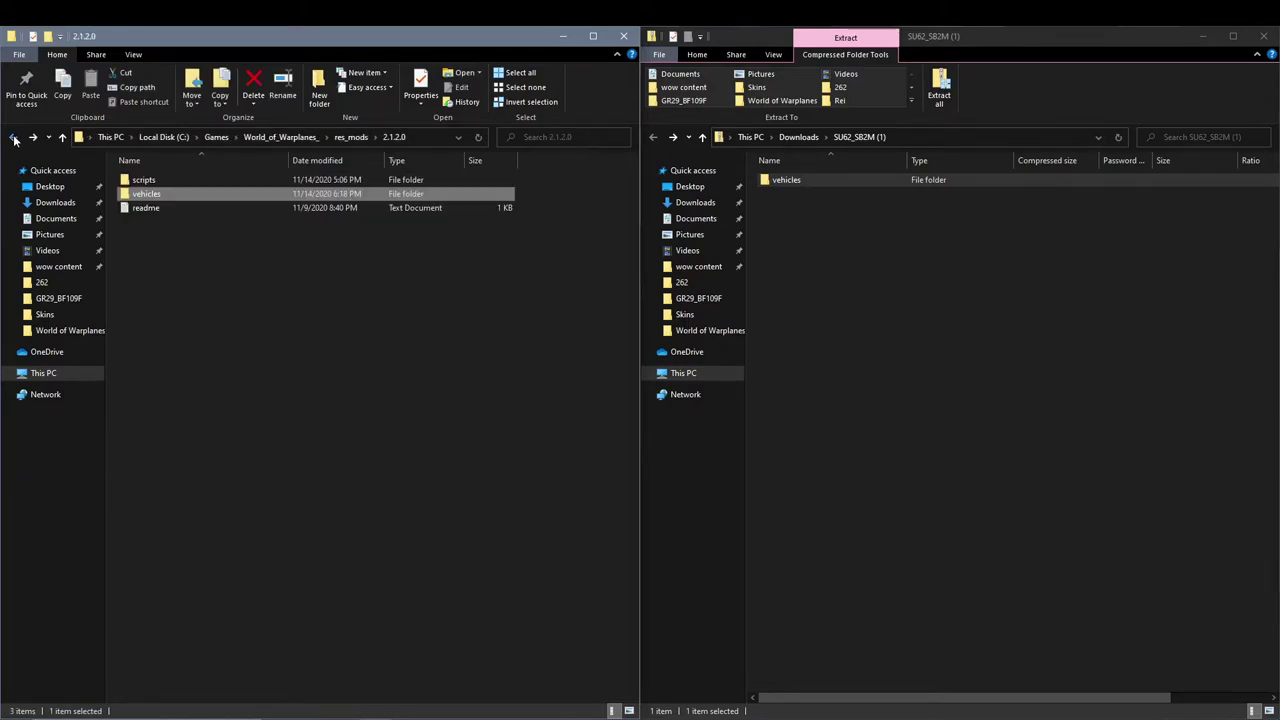
left_click(14, 138)
left_click(14, 138)
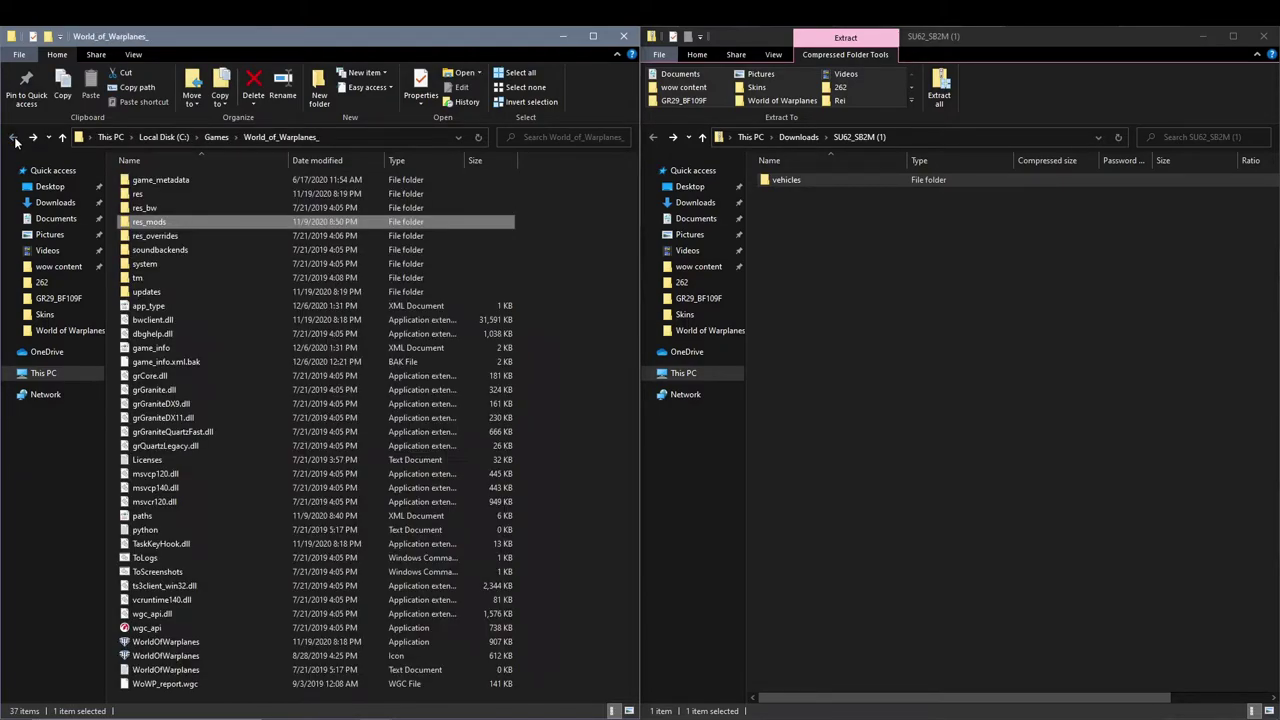
double_click(154, 229)
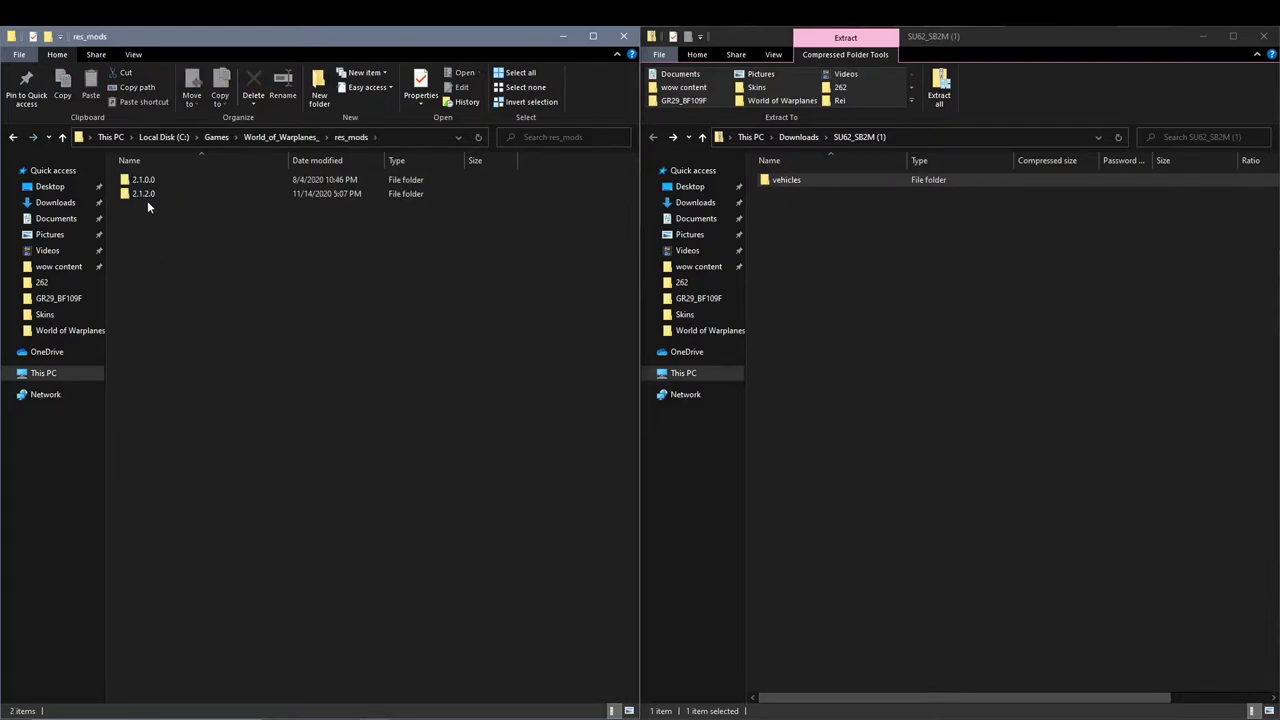
double_click(142, 193)
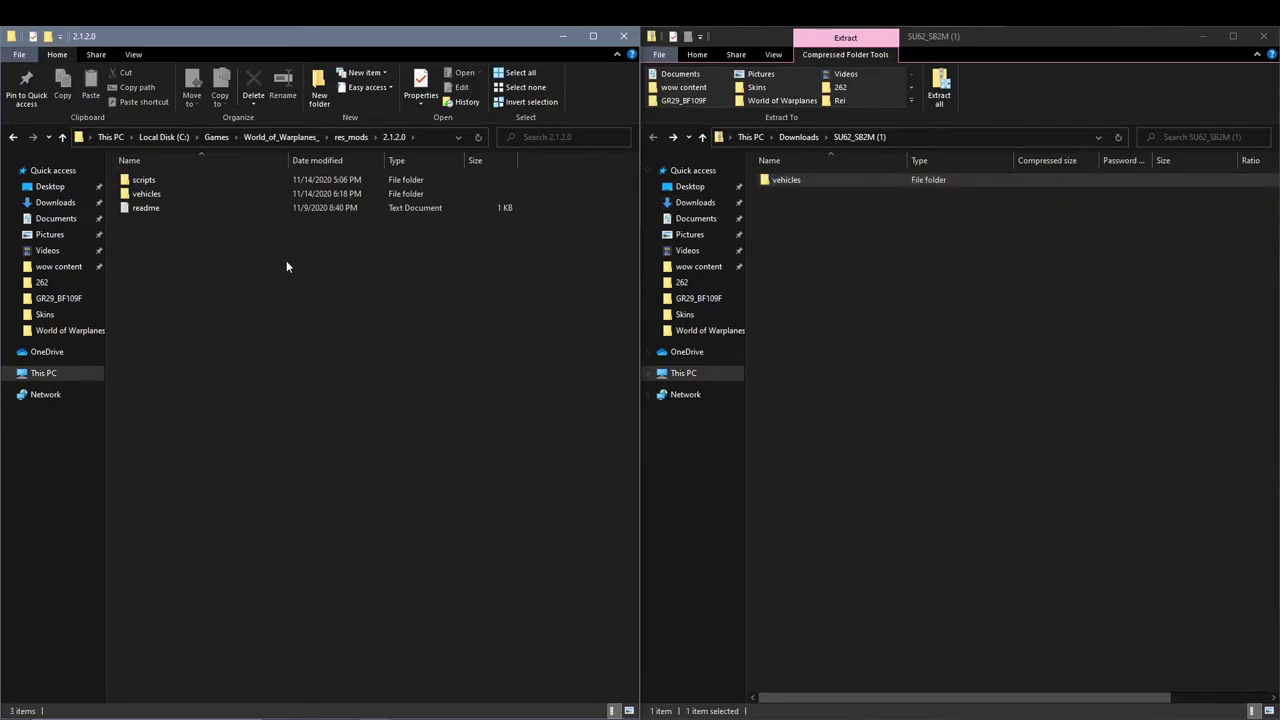
left_click(1264, 36)
left_click(625, 38)
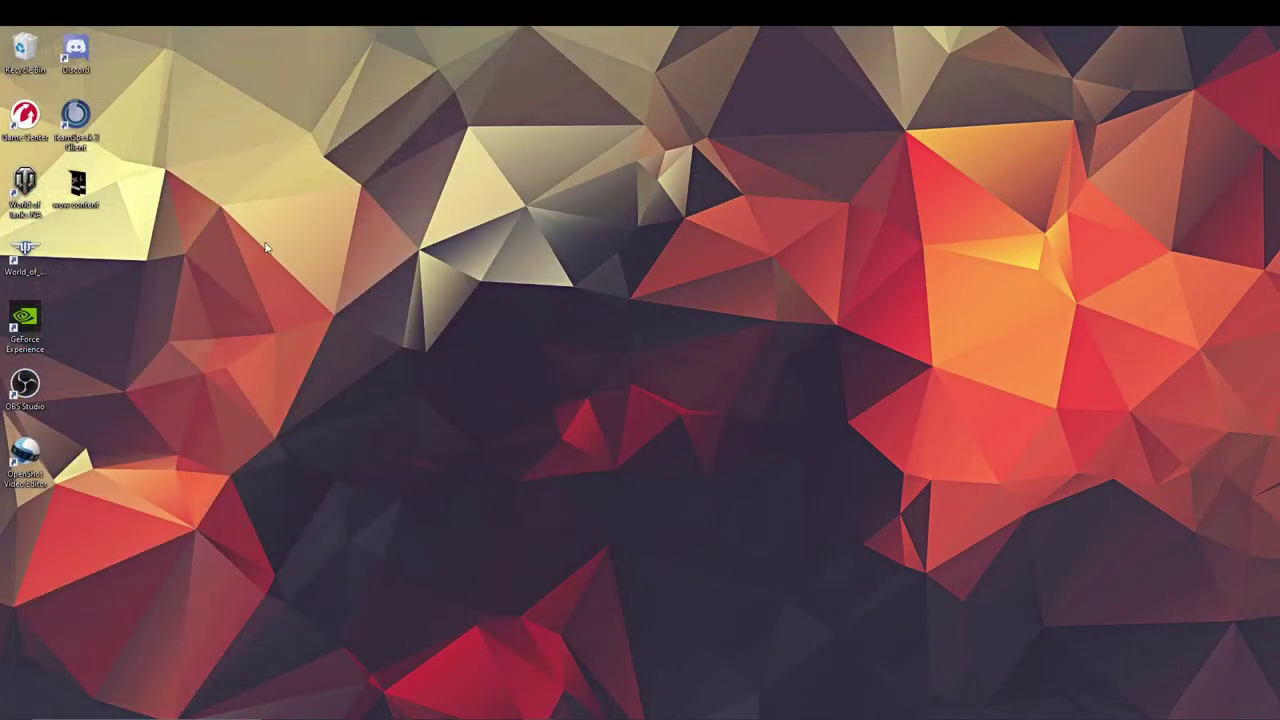
Step: Open the World of Warplanes launcher from its desktop shortcut, bring up the additional launch options and start the game
right_click(33, 250)
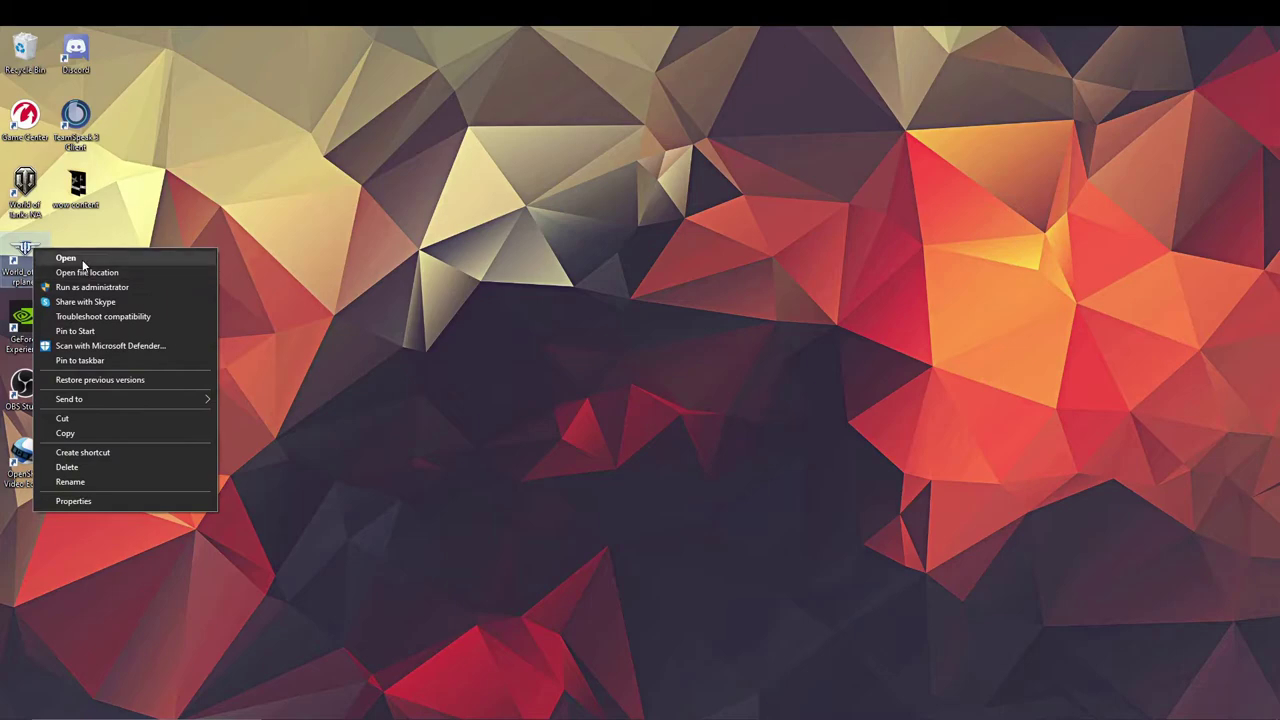
left_click(75, 259)
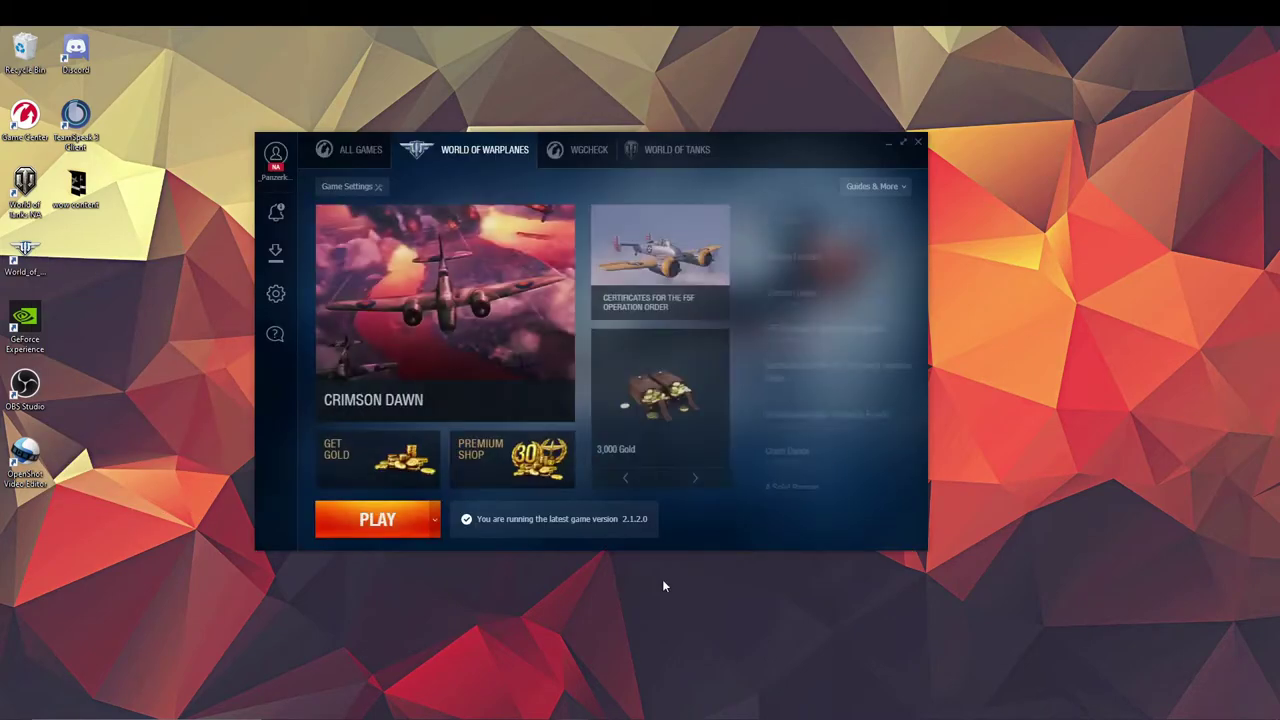
left_click(435, 537)
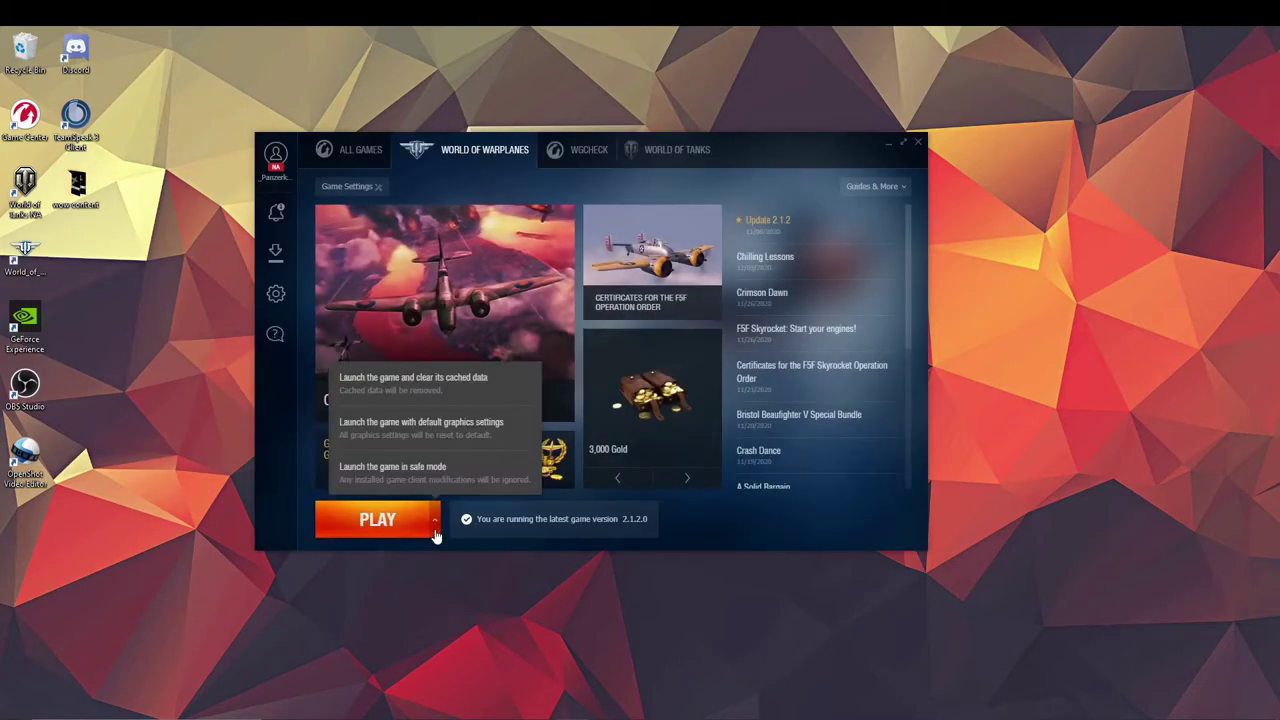
left_click(432, 412)
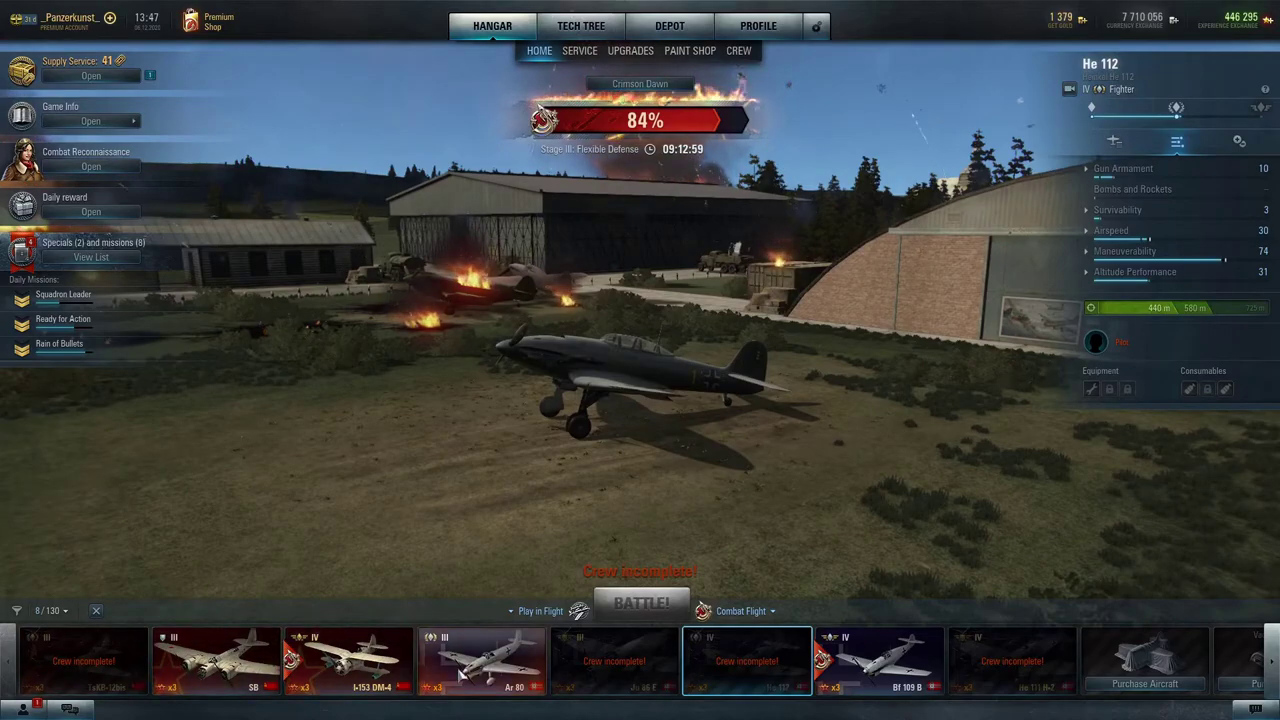
Step: Select the SB bomber, open its Paint Shop and preview the three no-bonus paint schemes for Summer maps
left_click(250, 675)
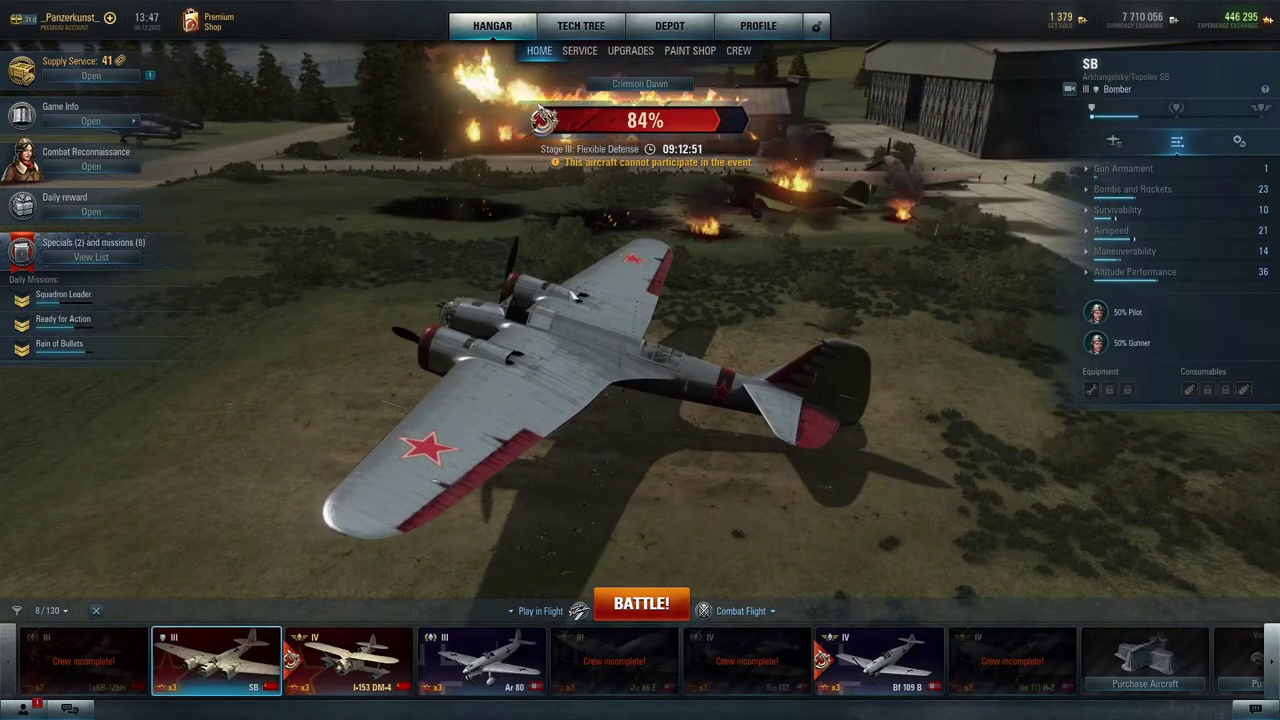
left_click(700, 53)
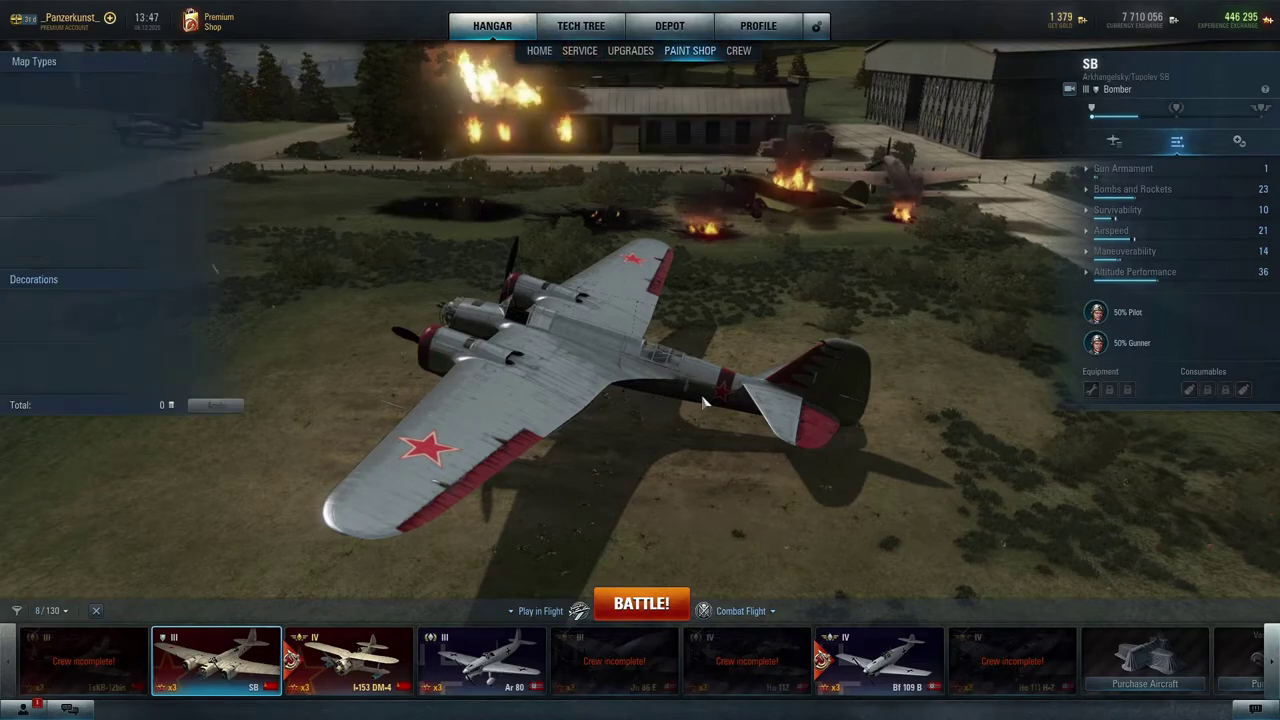
left_click(97, 108)
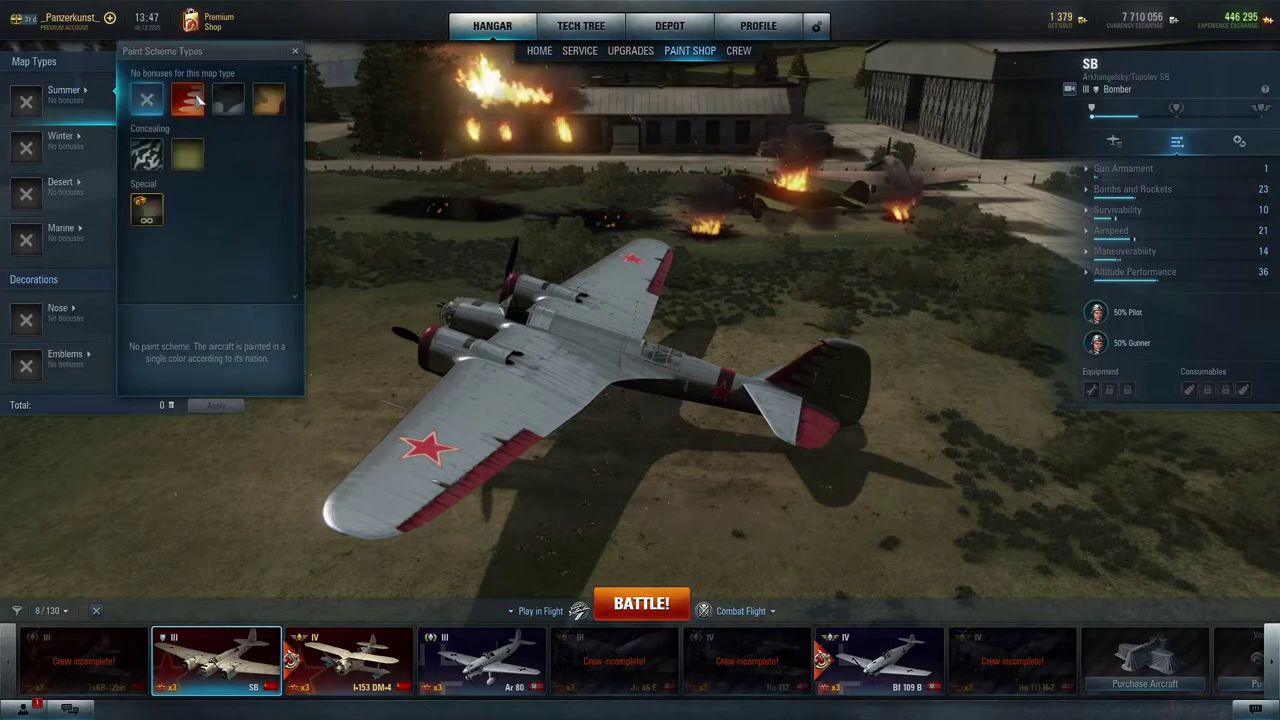
left_click(190, 98)
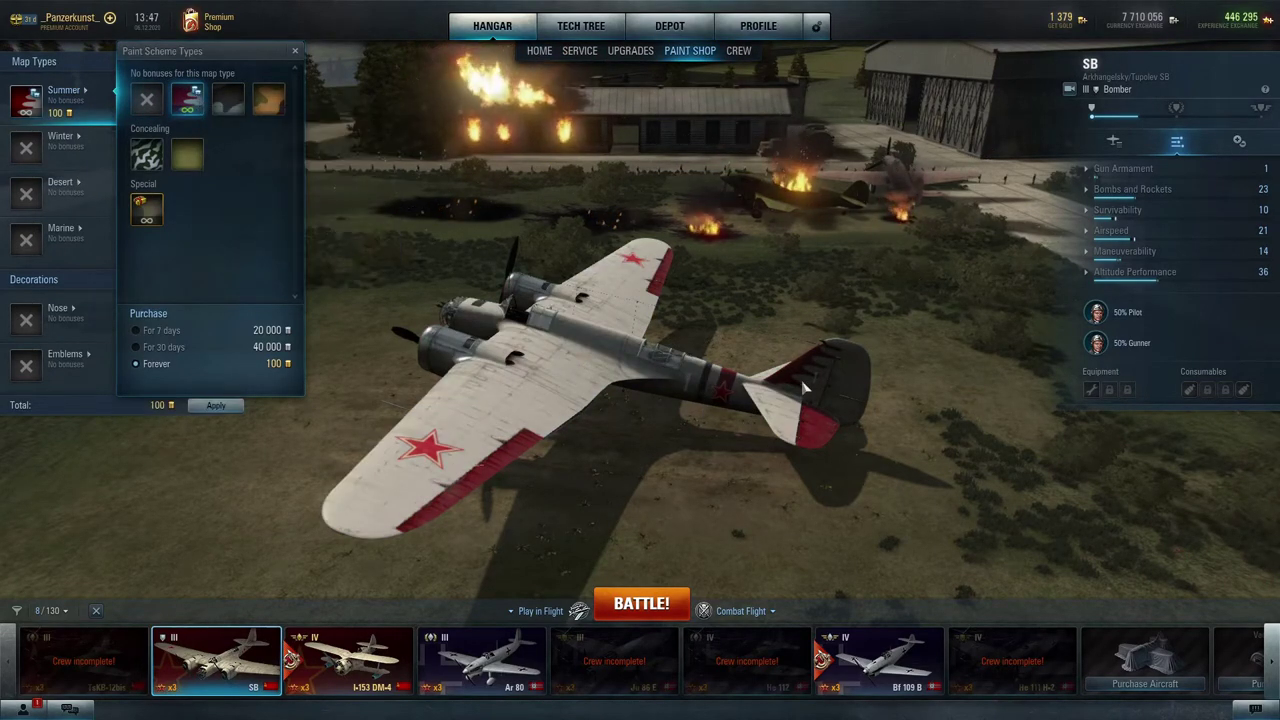
left_click(231, 106)
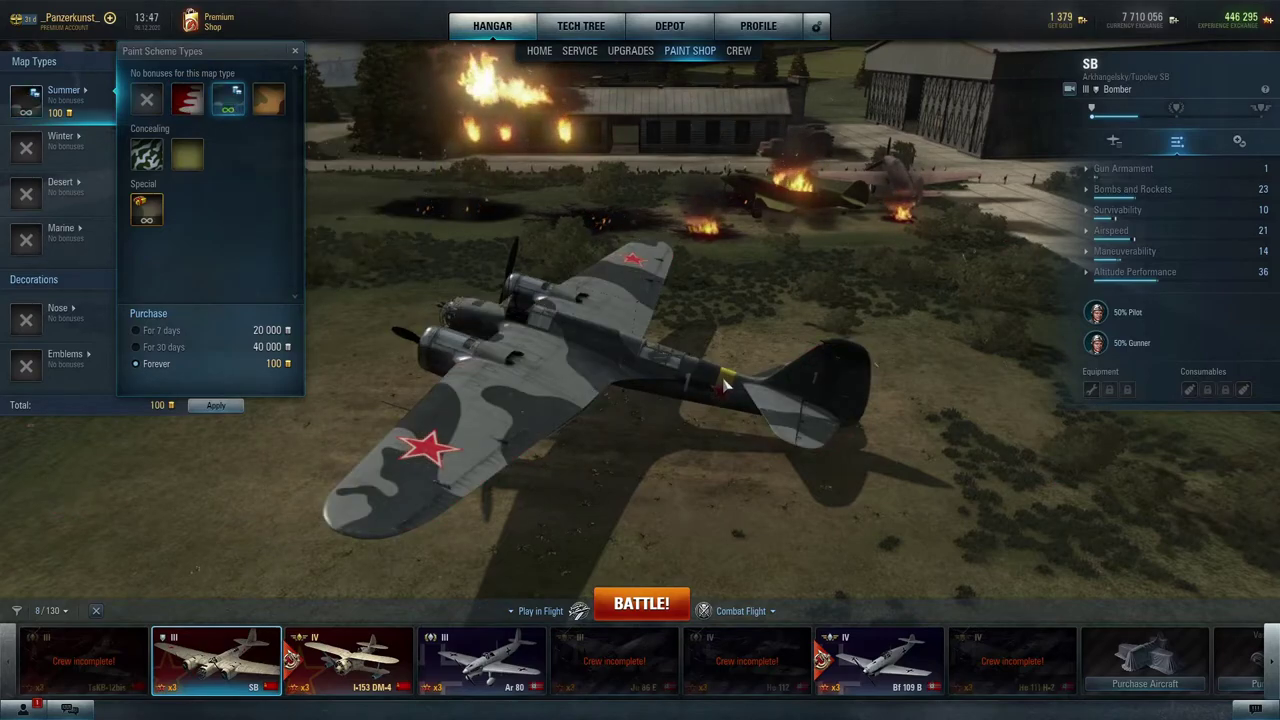
left_click(268, 98)
mouse_move(623, 406)
left_mouse_down()
mouse_move(750, 415)
mouse_move(786, 397)
mouse_move(645, 440)
left_mouse_up()
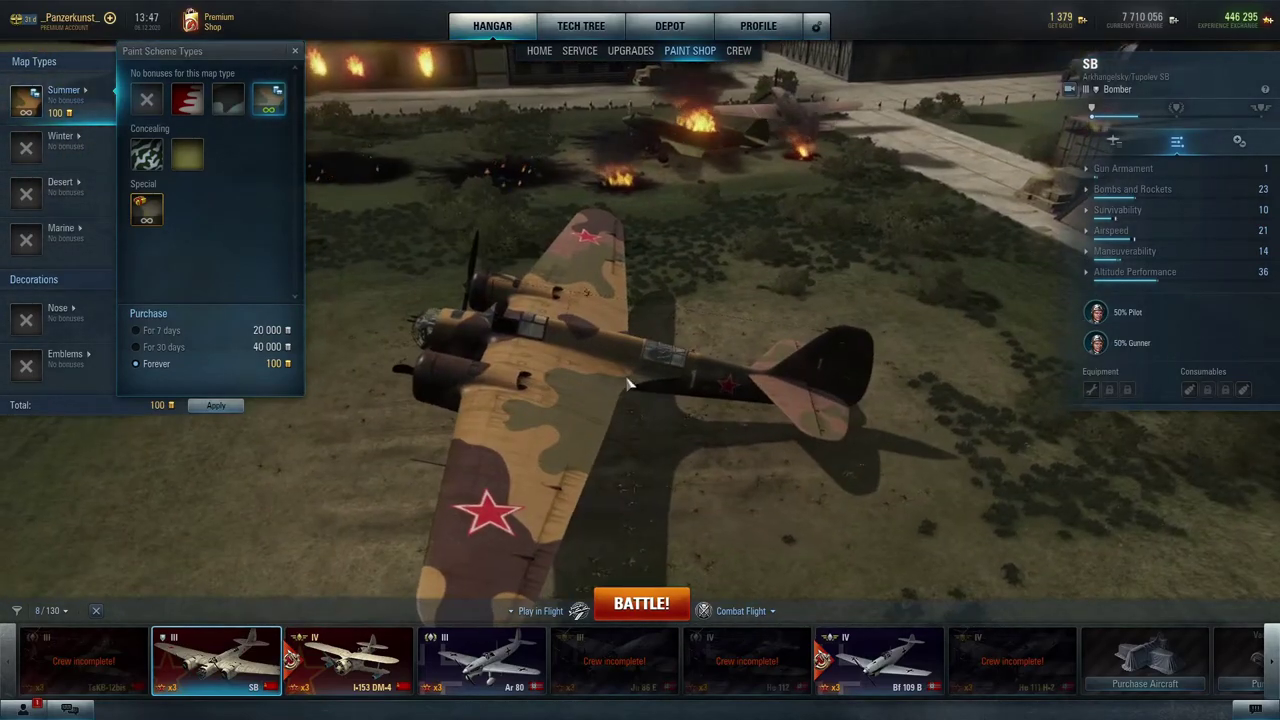
Step: Preview the two Concealing paint schemes and the Special scheme for Summer maps on the SB
left_click(146, 153)
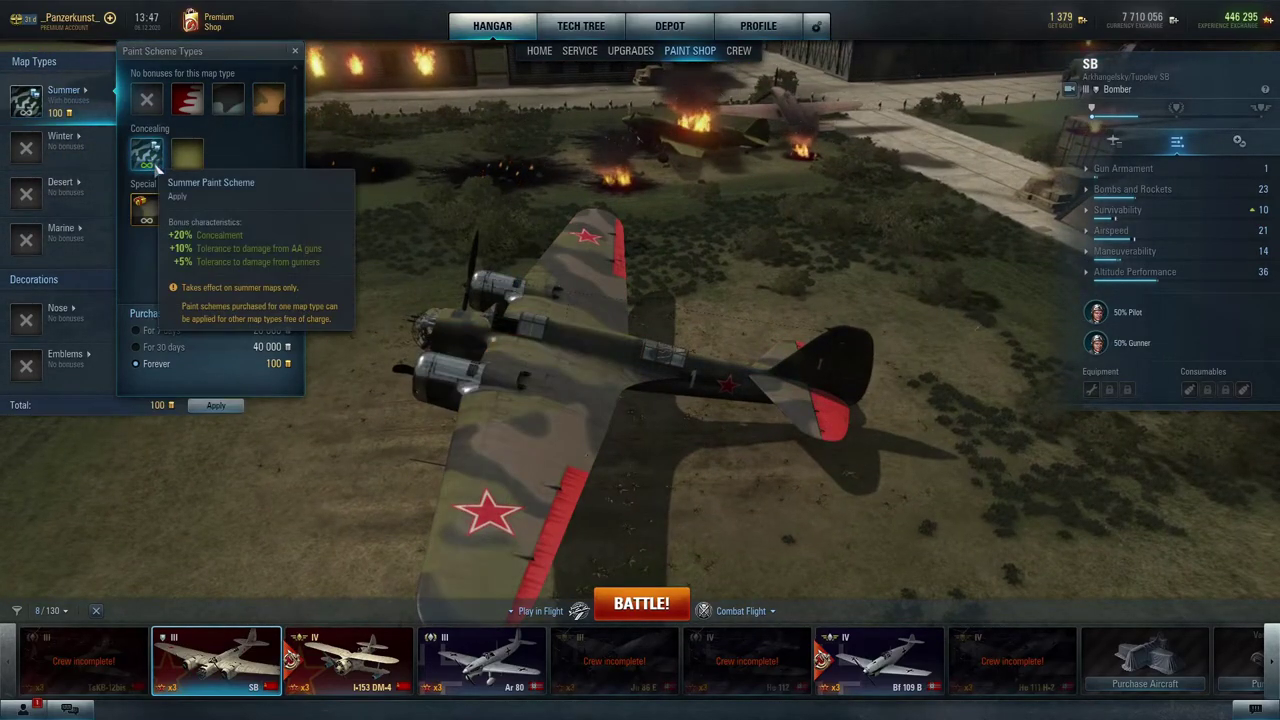
left_click_drag(546, 401, 505, 450)
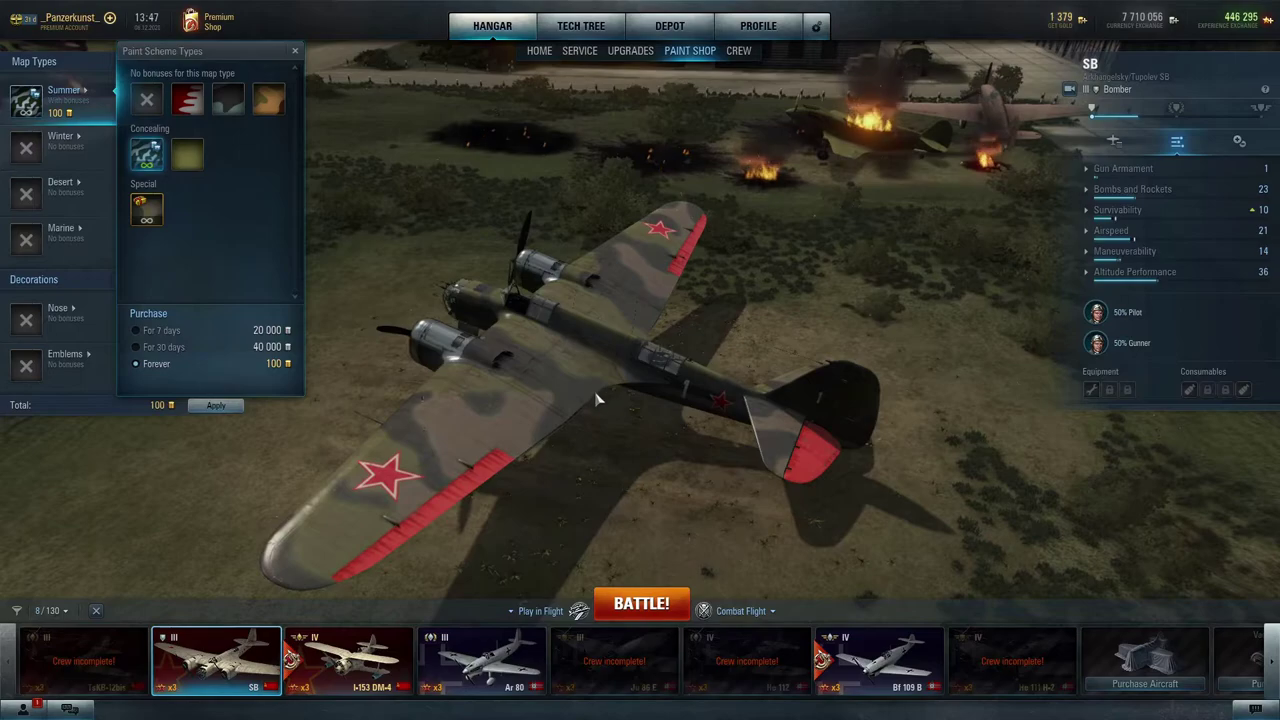
left_click_drag(588, 397, 633, 400)
left_click(186, 153)
mouse_move(470, 260)
left_mouse_down()
mouse_move(529, 373)
mouse_move(602, 440)
mouse_move(521, 470)
left_mouse_up()
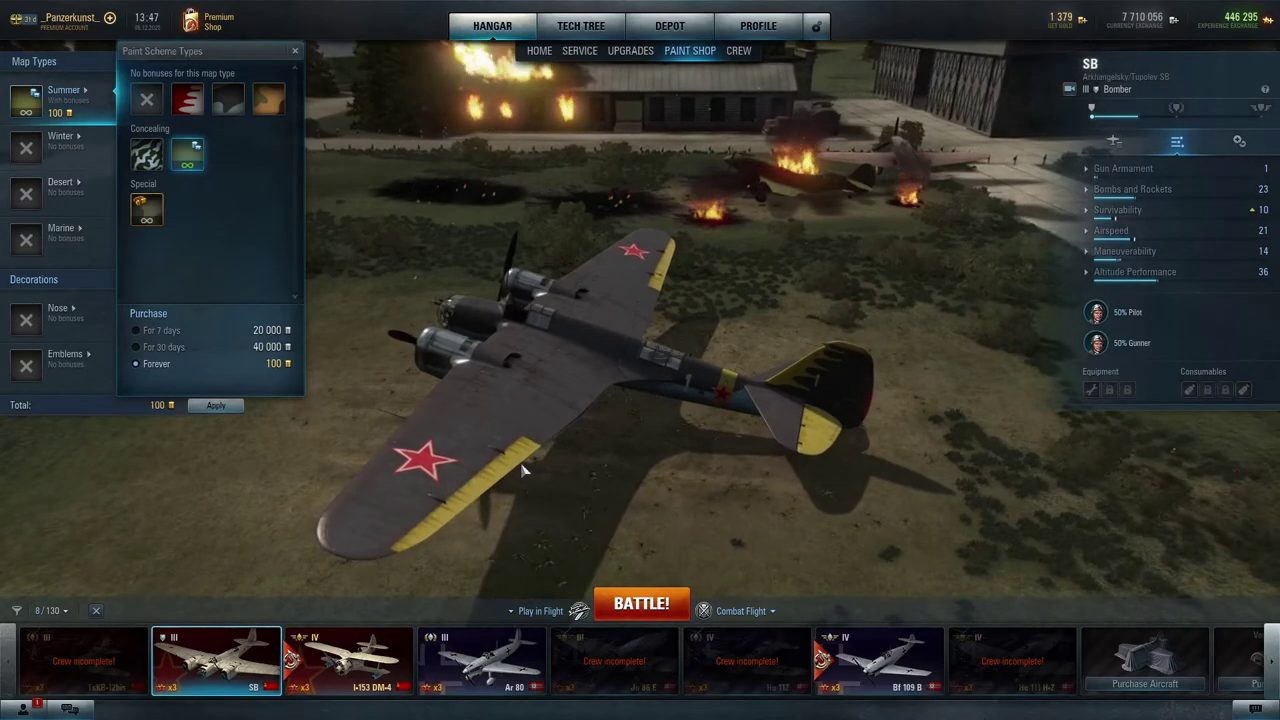
left_click(146, 209)
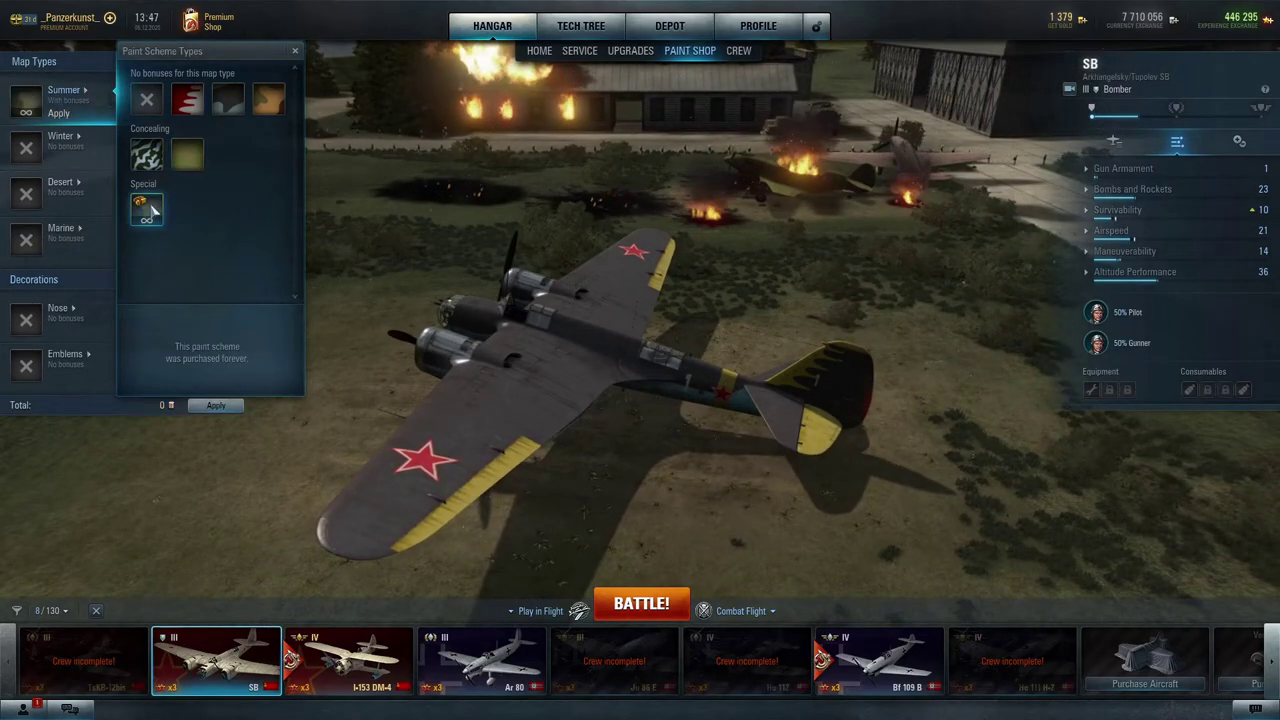
mouse_move(640, 400)
left_mouse_down()
mouse_move(677, 409)
mouse_move(578, 362)
mouse_move(516, 482)
left_mouse_up()
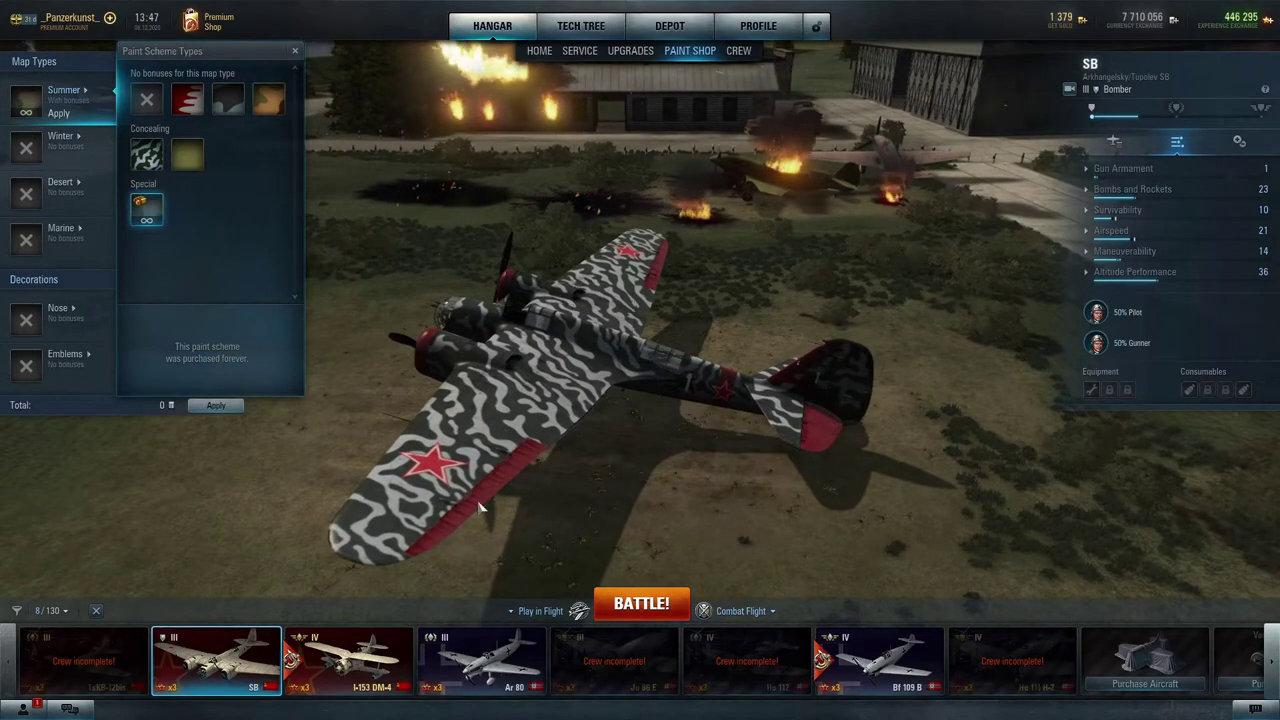
mouse_move(700, 340)
left_mouse_down()
mouse_move(660, 370)
mouse_move(660, 407)
left_mouse_up()
Step: Compare the three no-bonus Summer schemes with both Concealing schemes on the SB, using the 7-day purchase option for the last one
left_click(187, 98)
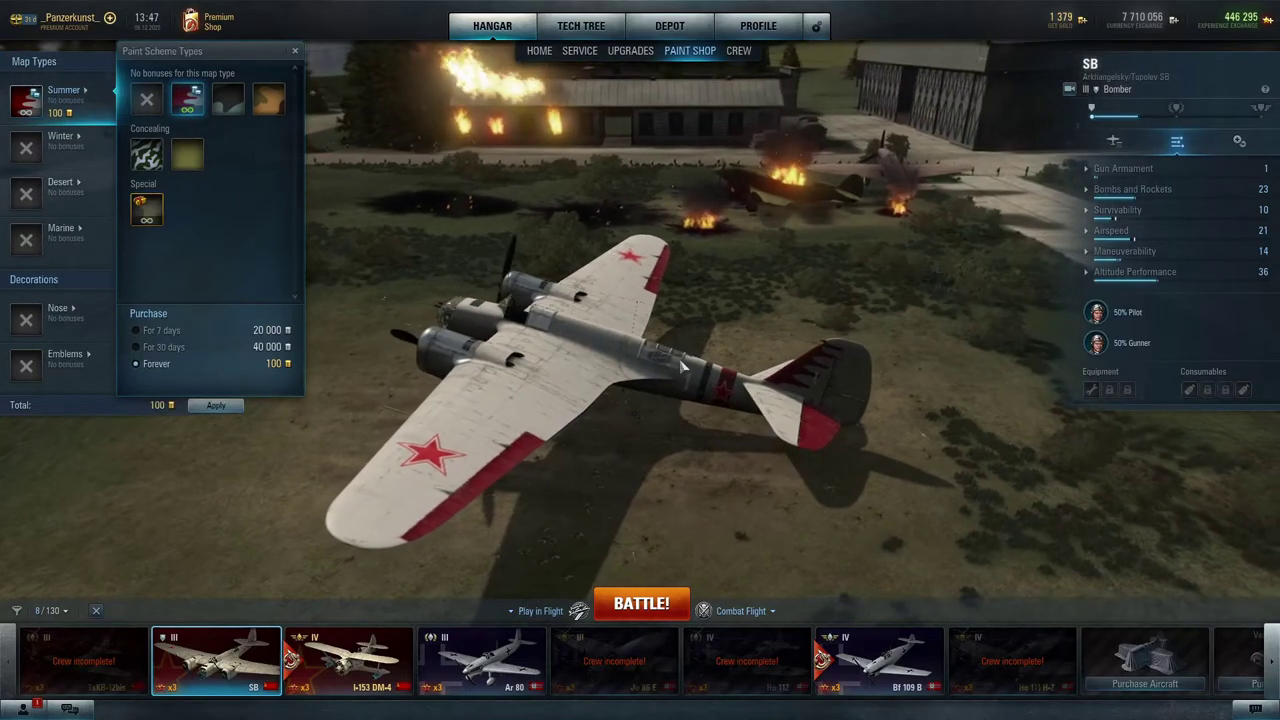
left_click(228, 100)
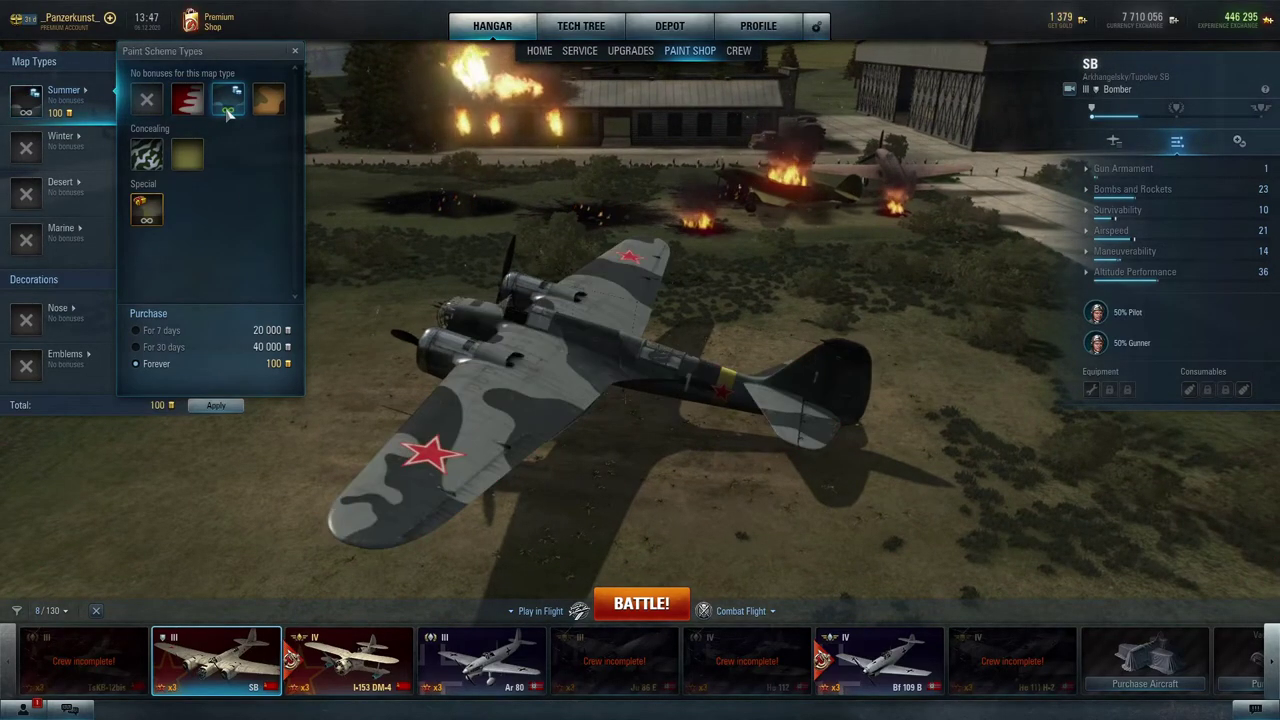
left_click(272, 103)
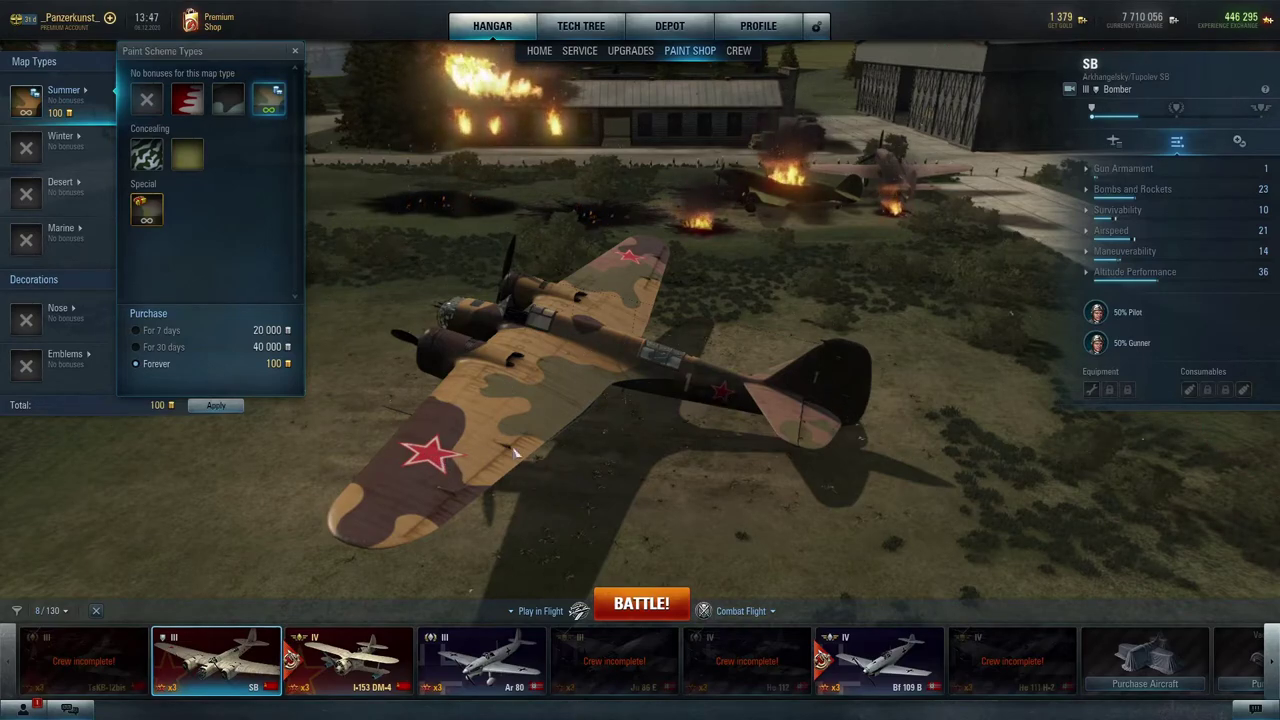
left_click(146, 153)
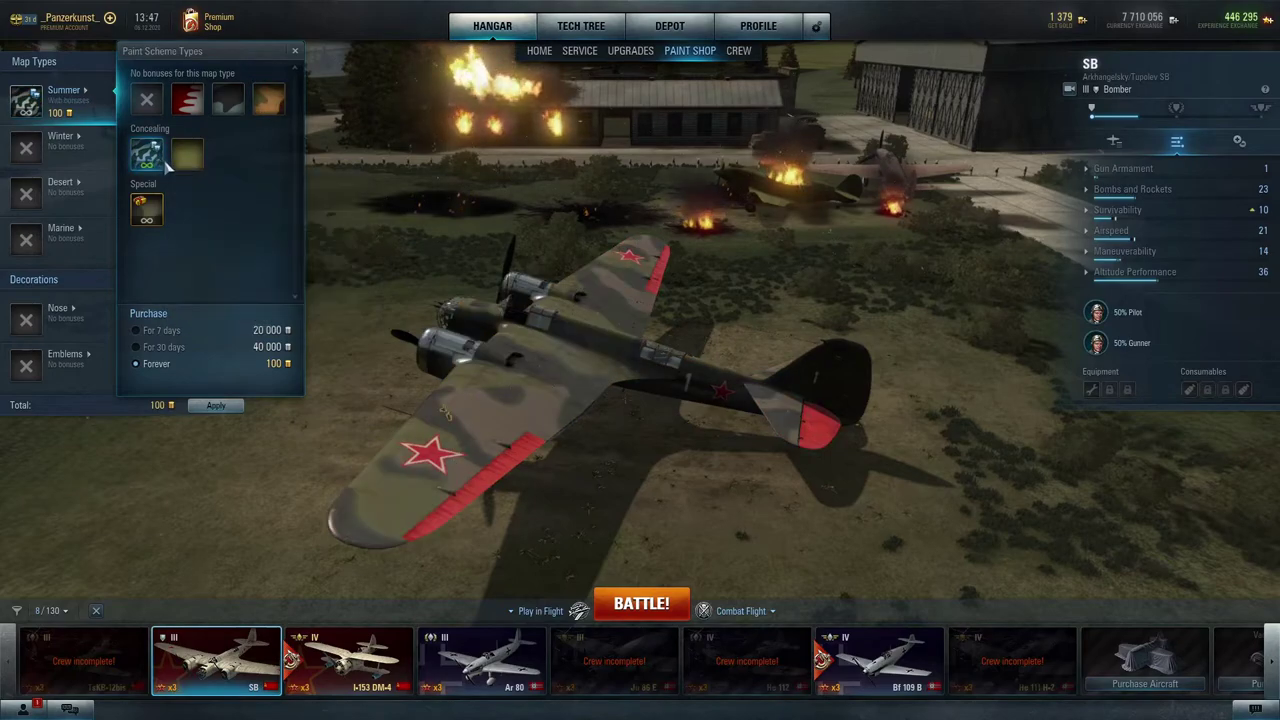
left_click(186, 160)
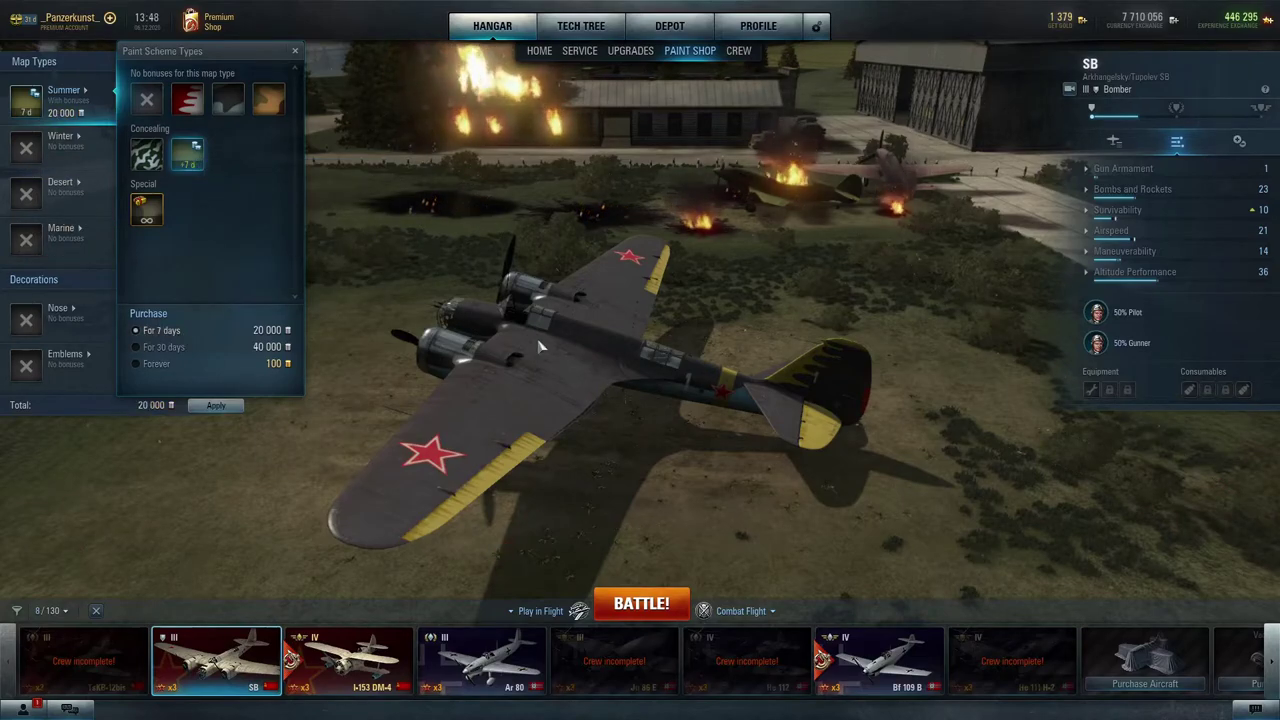
Step: Cycle through the three no-bonus Summer schemes once more, close the scheme list and dismiss the Apply Exterior prompt without buying
left_click(187, 98)
left_click(228, 98)
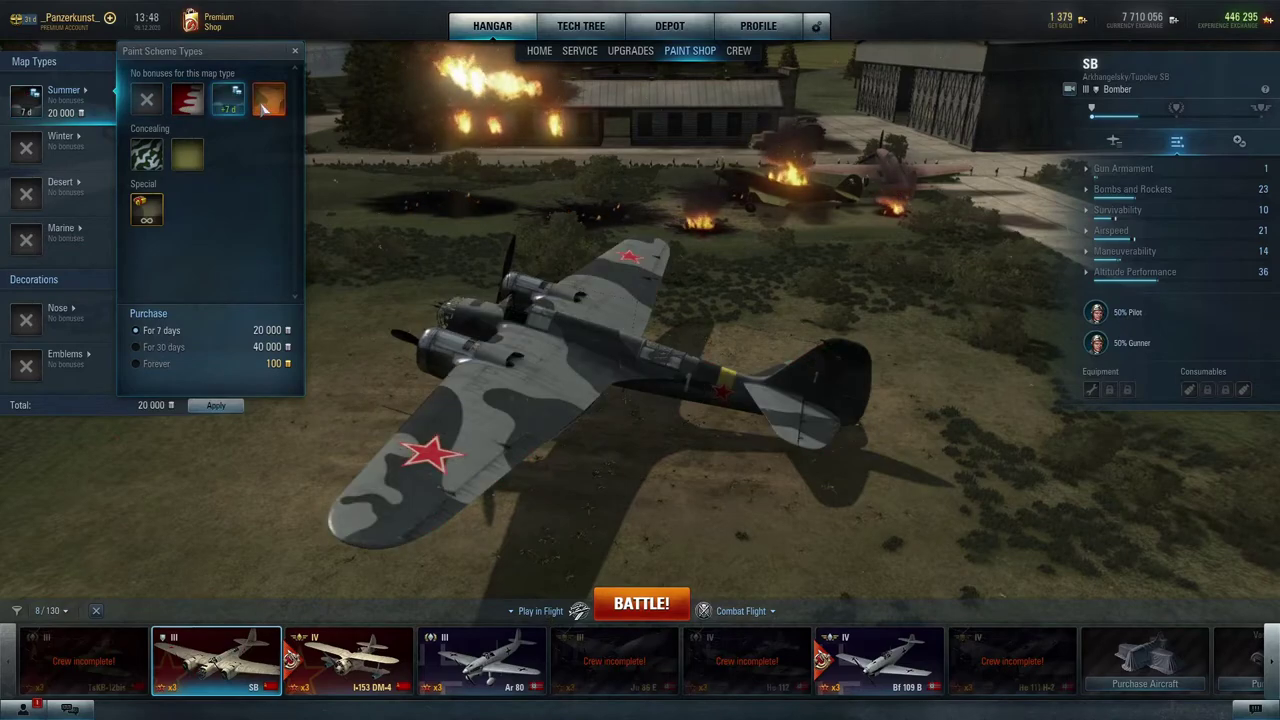
left_click(268, 98)
left_click(295, 52)
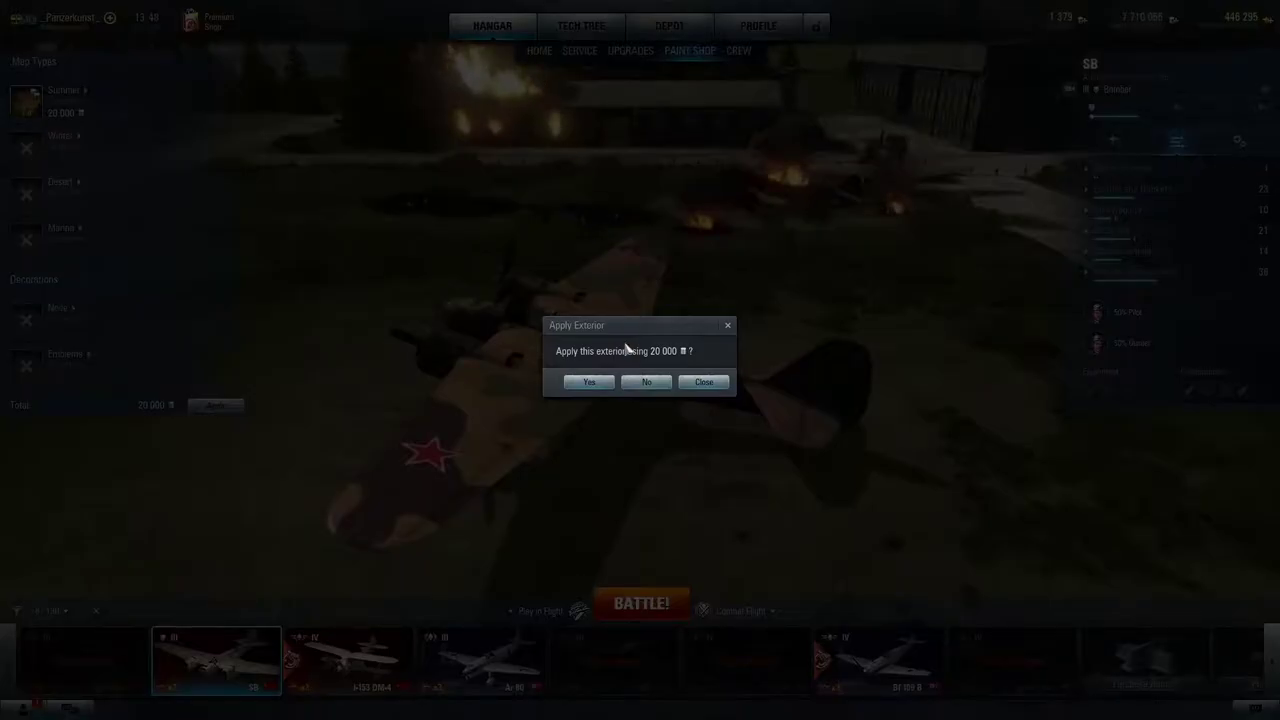
left_click(702, 390)
Step: Reopen the Summer paint schemes and view both Concealing, all three no-bonus and the Special scheme on the SB
left_click(80, 100)
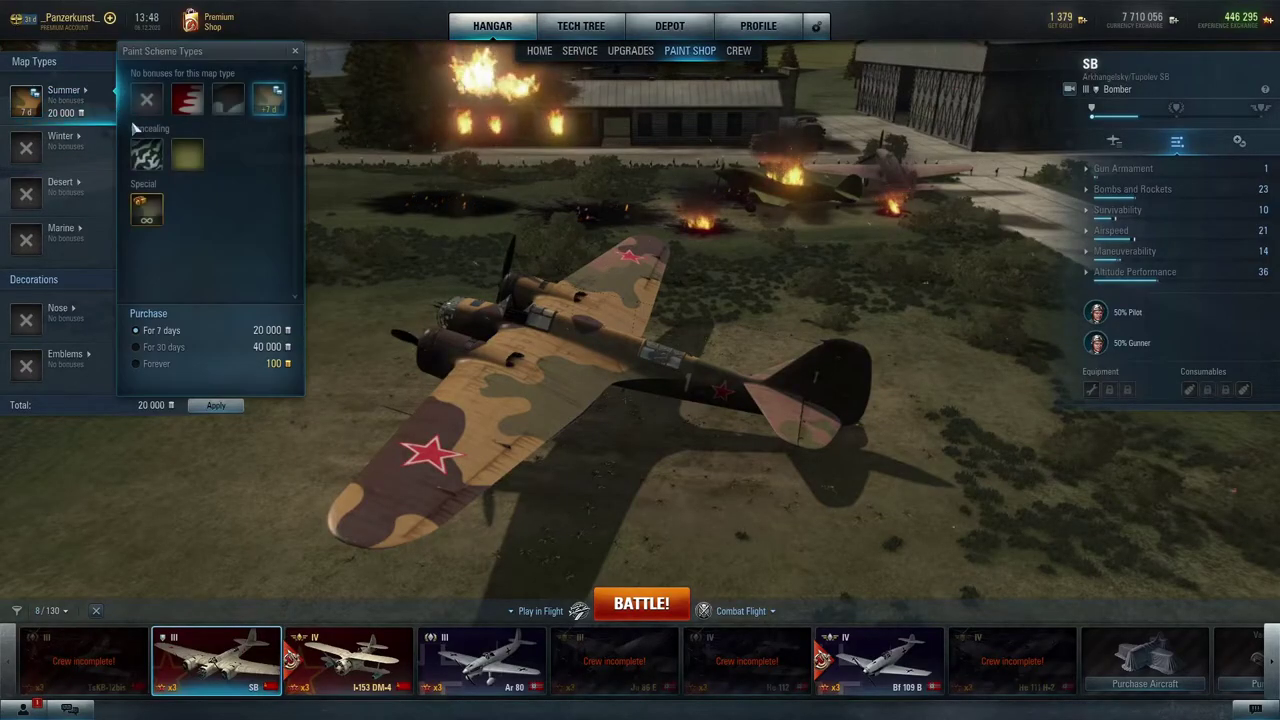
left_click(150, 160)
left_click(192, 157)
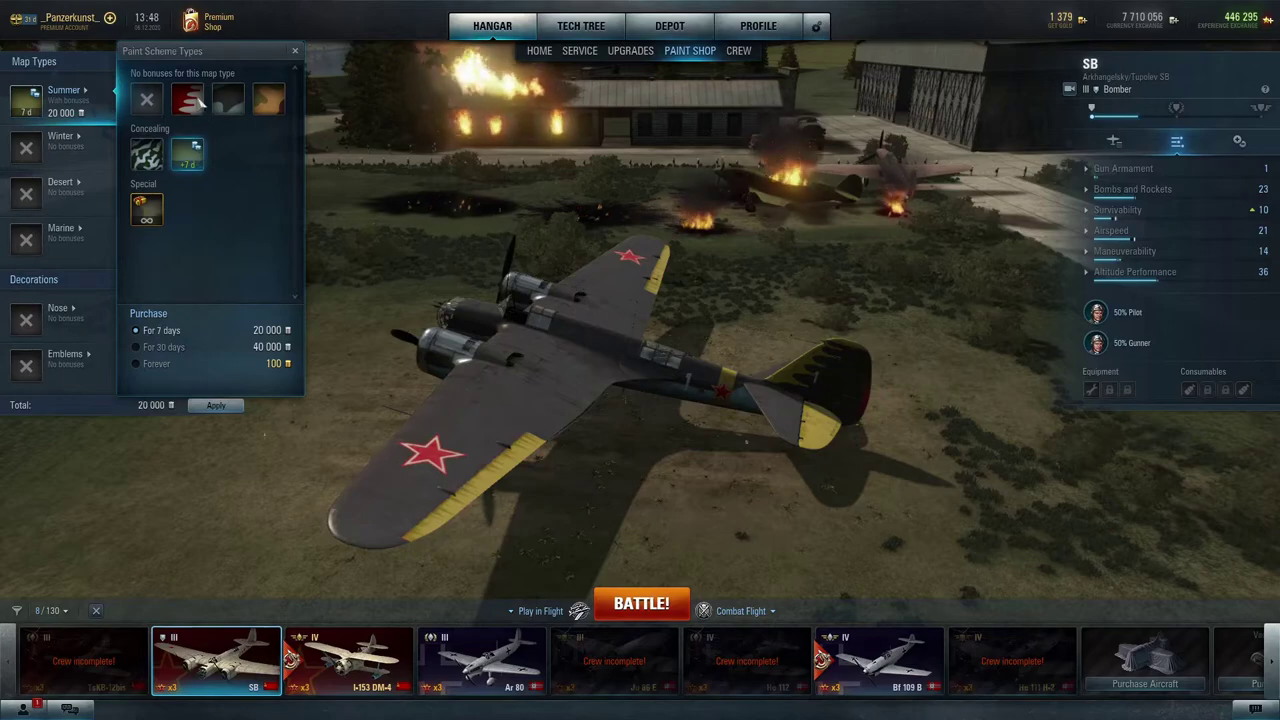
left_click(188, 99)
left_click(228, 99)
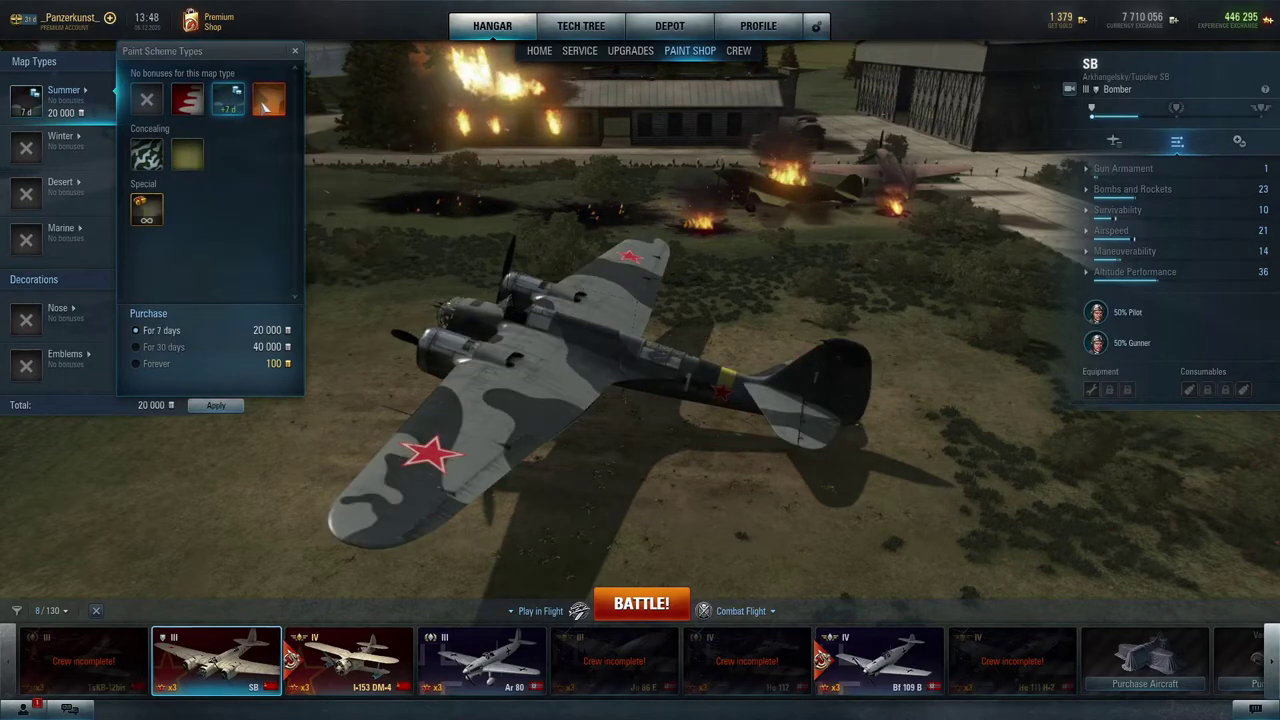
left_click(264, 103)
left_click(153, 204)
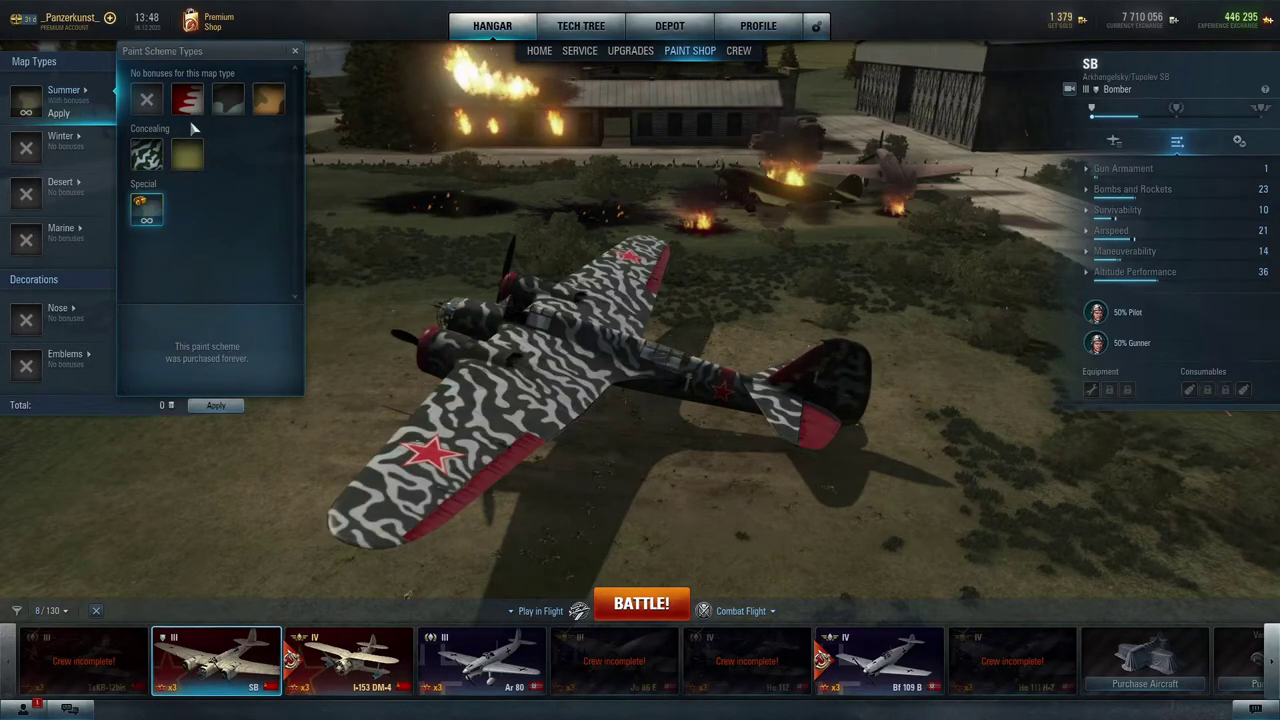
Step: Preview the first no-bonus Summer scheme on the SB, leave the Paint Shop and decline to purchase the exterior
left_click(196, 110)
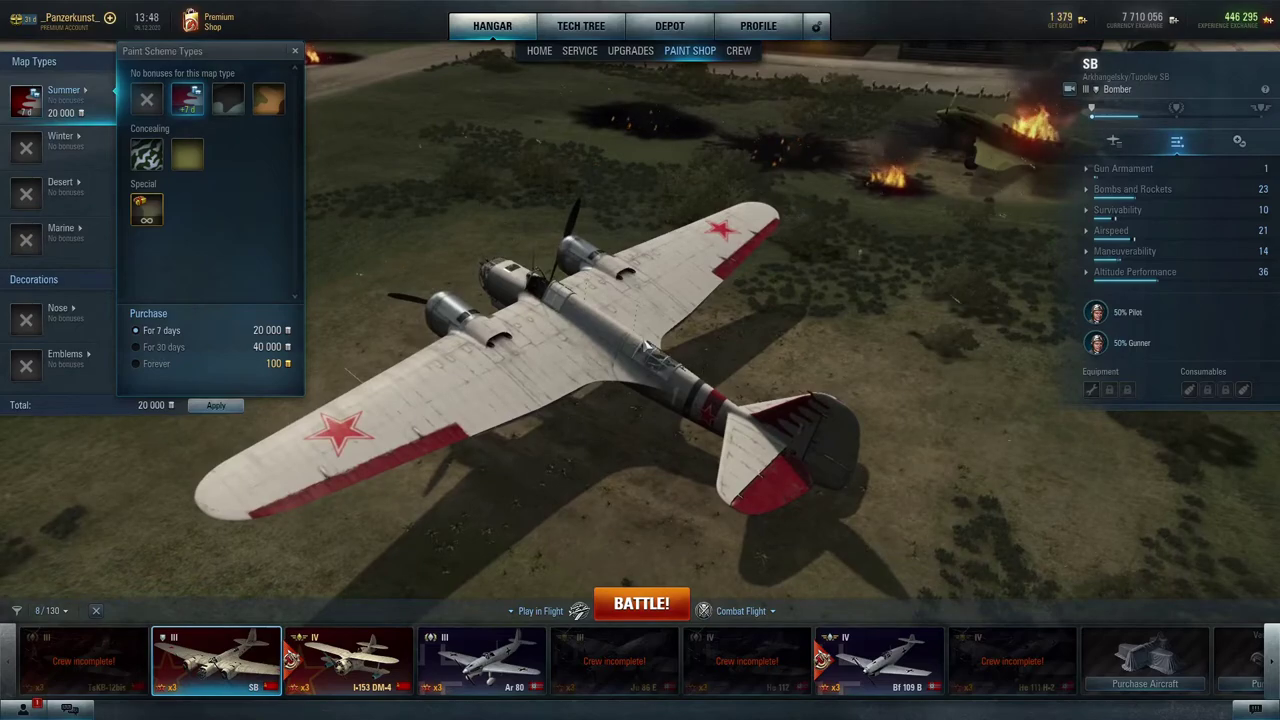
left_click(383, 246)
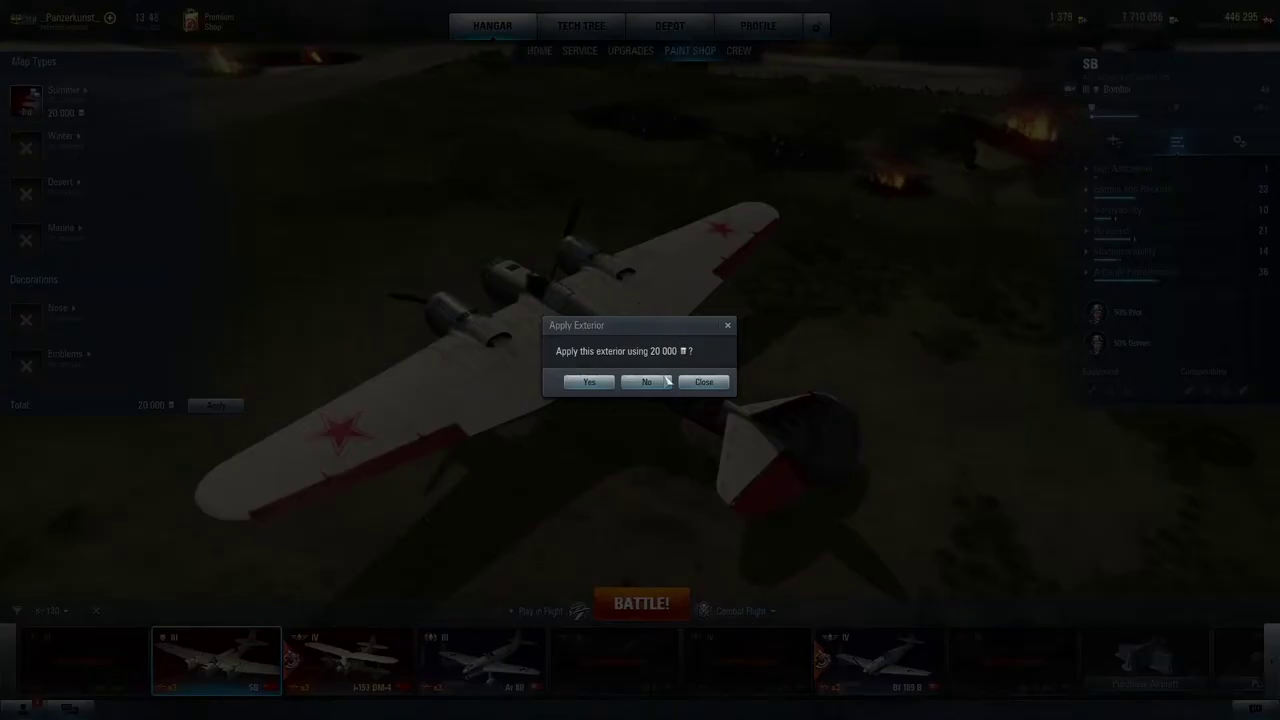
left_click(655, 383)
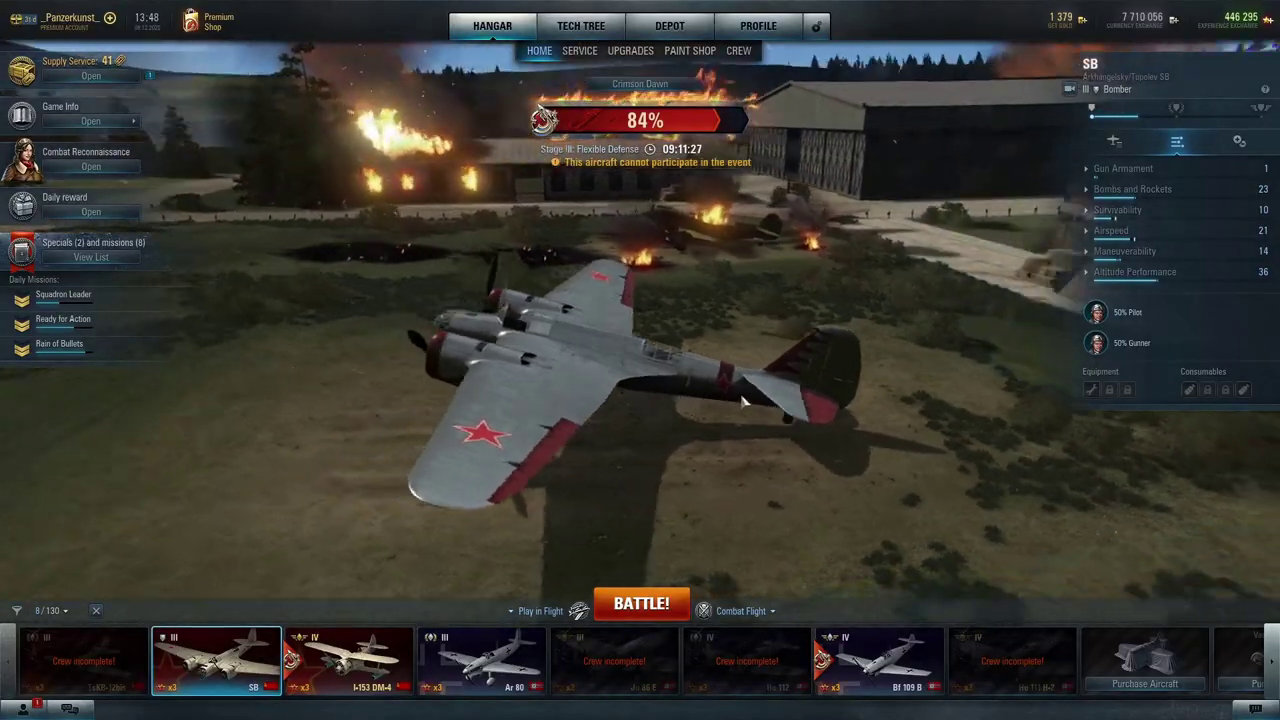
scroll(700, 430, "up", 5)
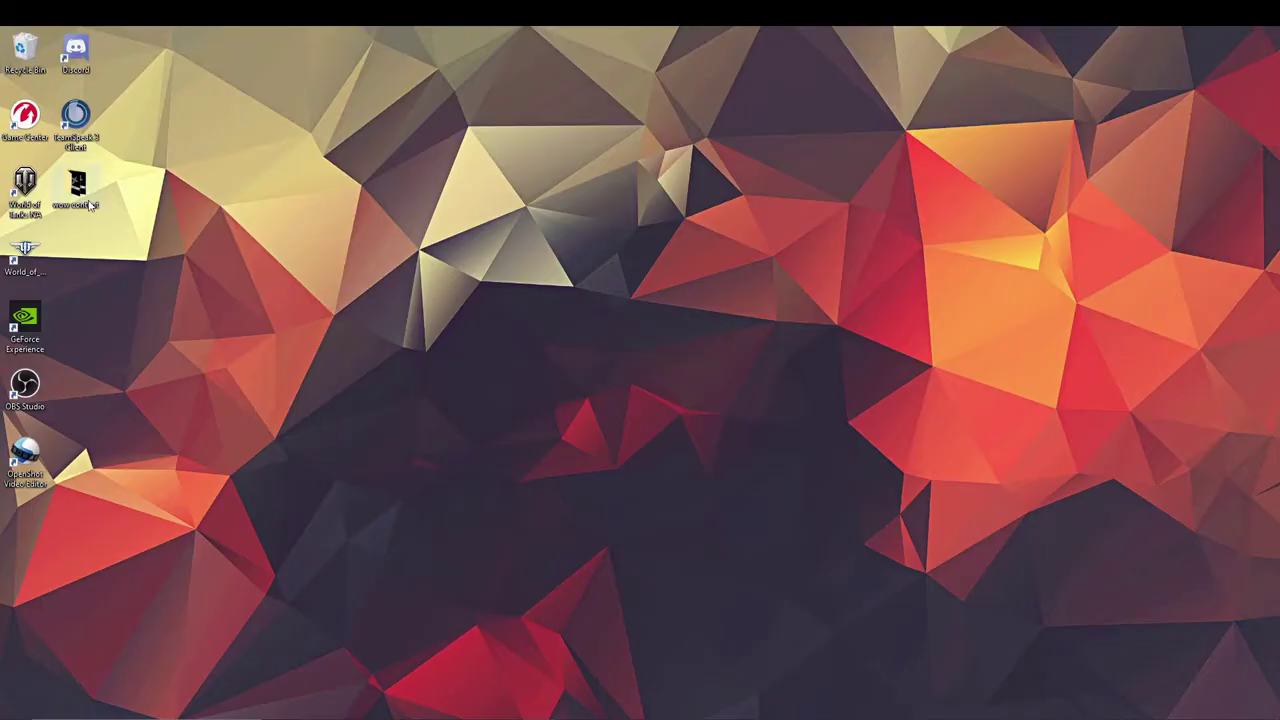
Step: Open the file location of the World of Warplanes desktop shortcut and go into its res_mods folder
right_click(25, 253)
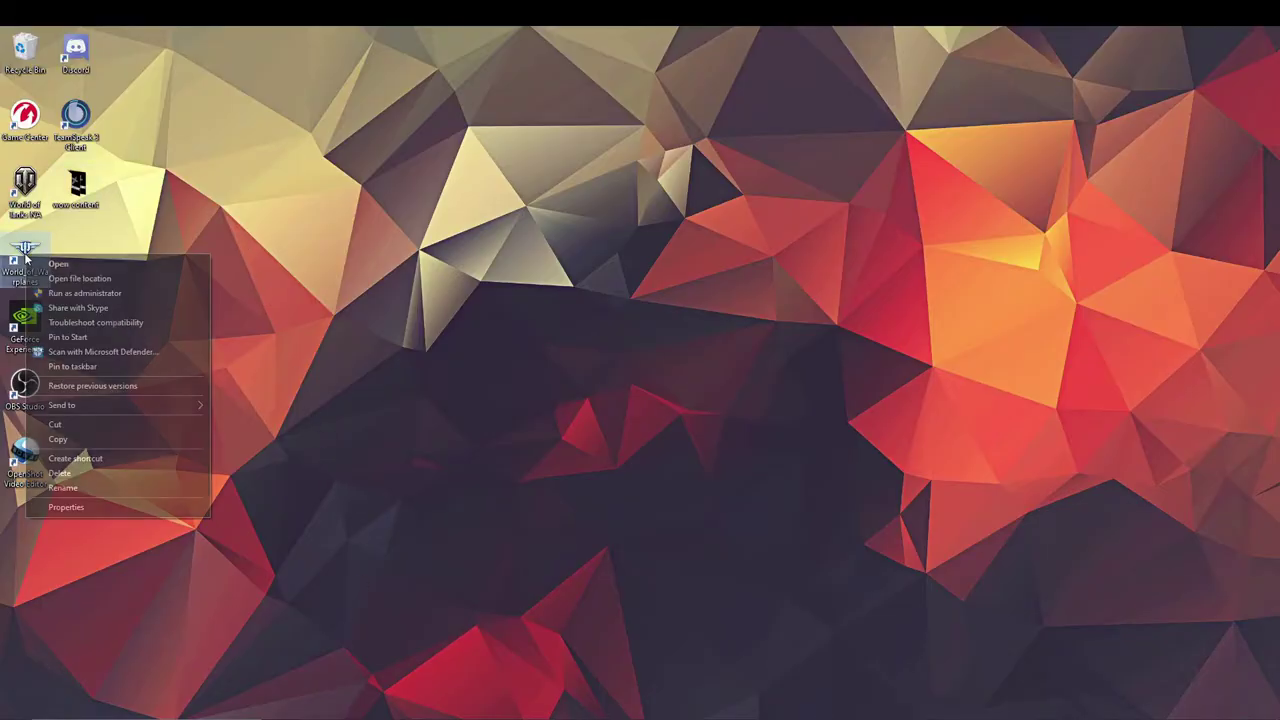
left_click(61, 277)
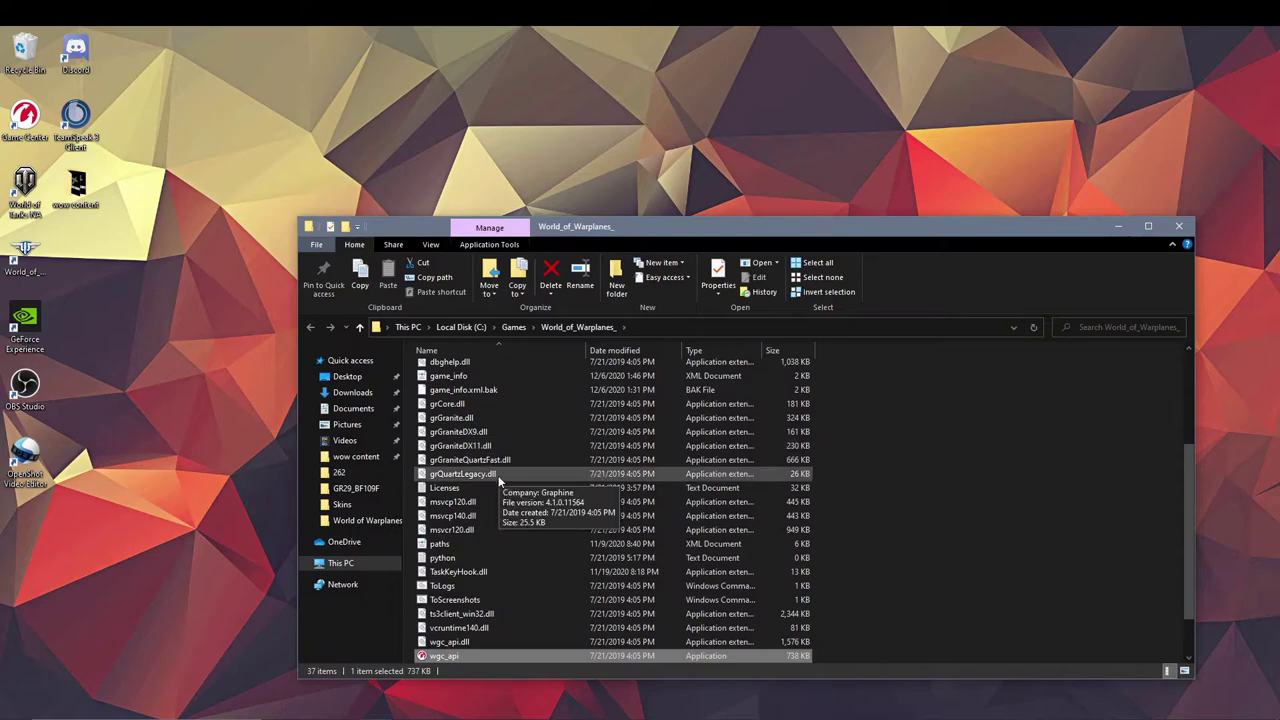
scroll(498, 474, "up", 4)
double_click(498, 410)
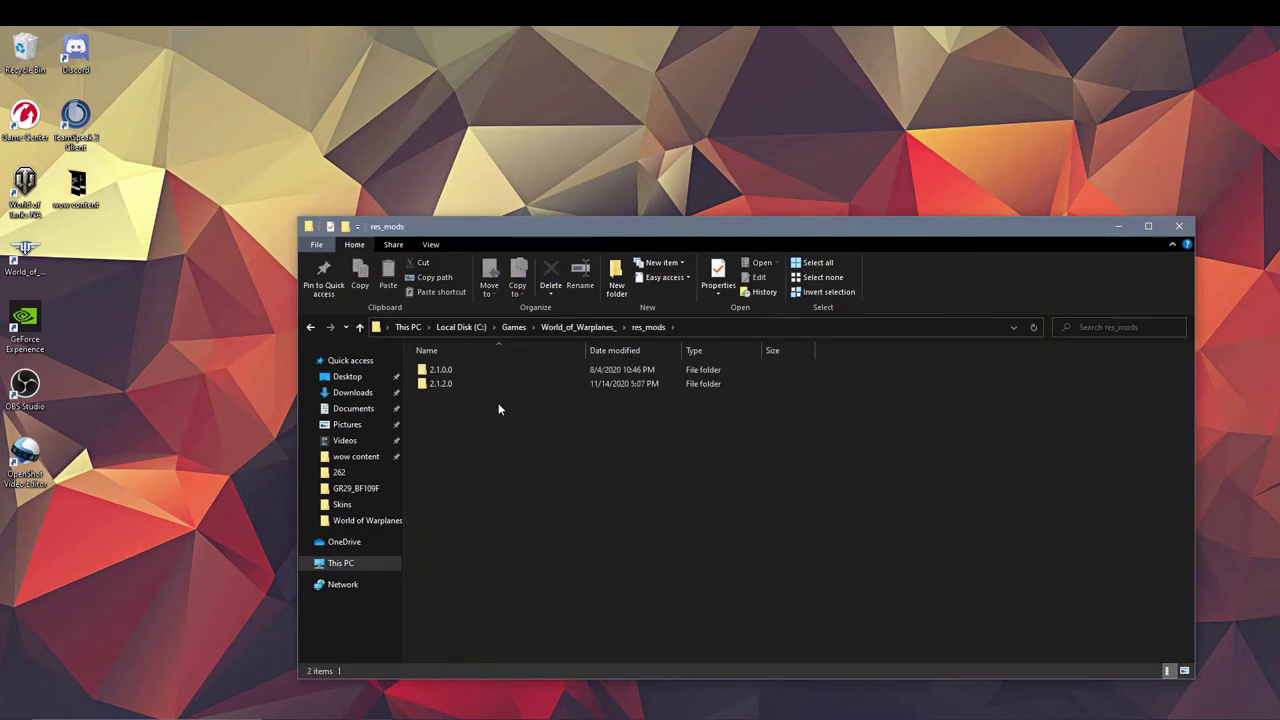
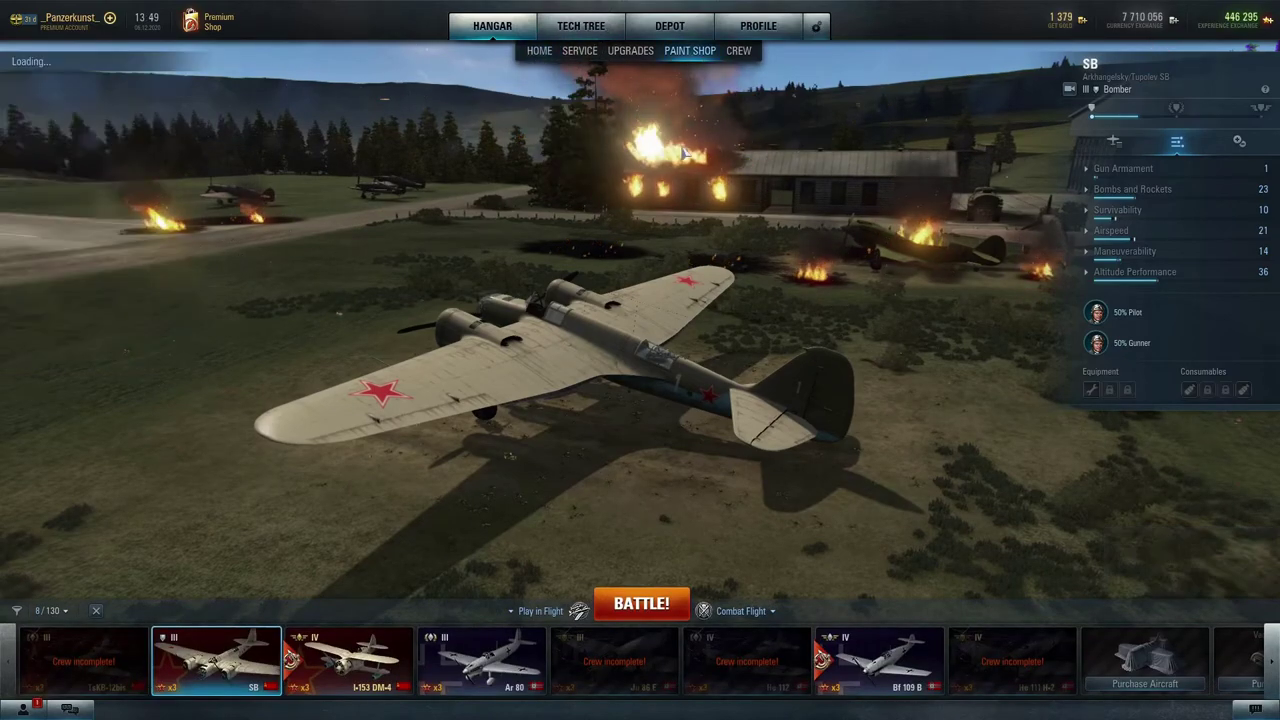
Step: Go through every no-bonus, Concealing and Special Summer paint scheme on the SB to compare them with the earlier skins
left_click(86, 90)
left_click(196, 104)
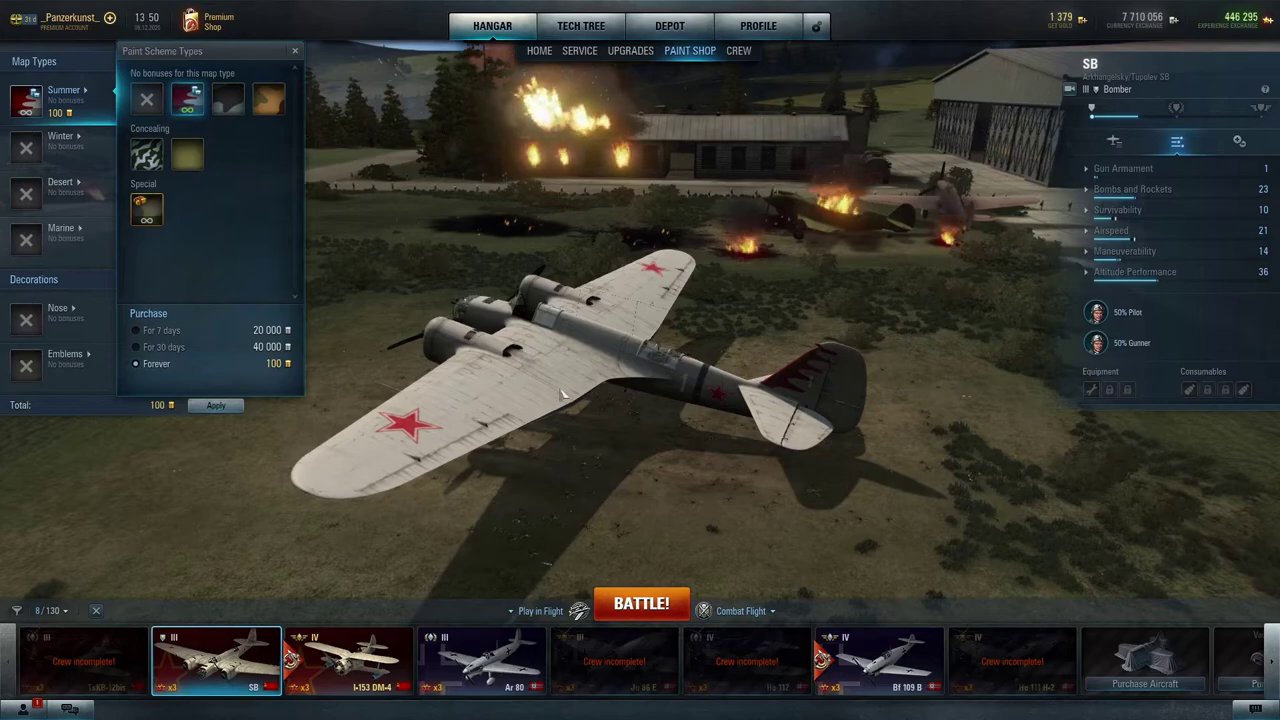
left_click(229, 102)
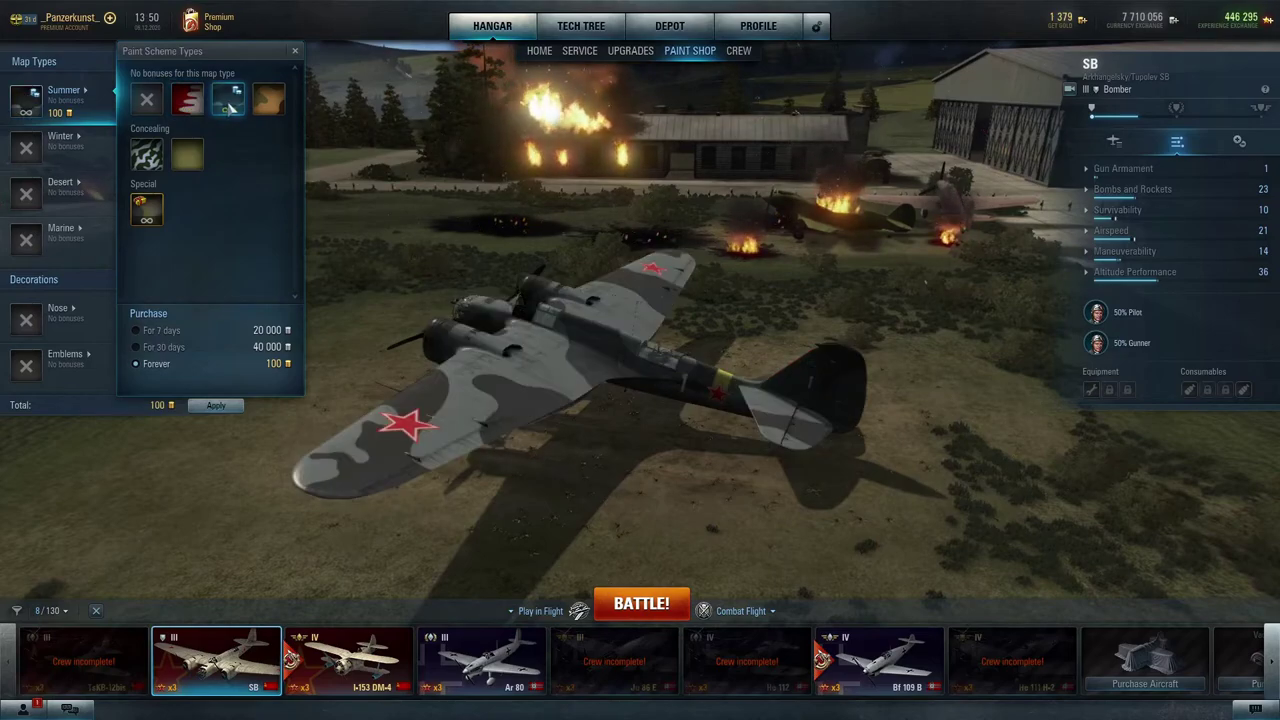
left_click(270, 112)
left_click(157, 160)
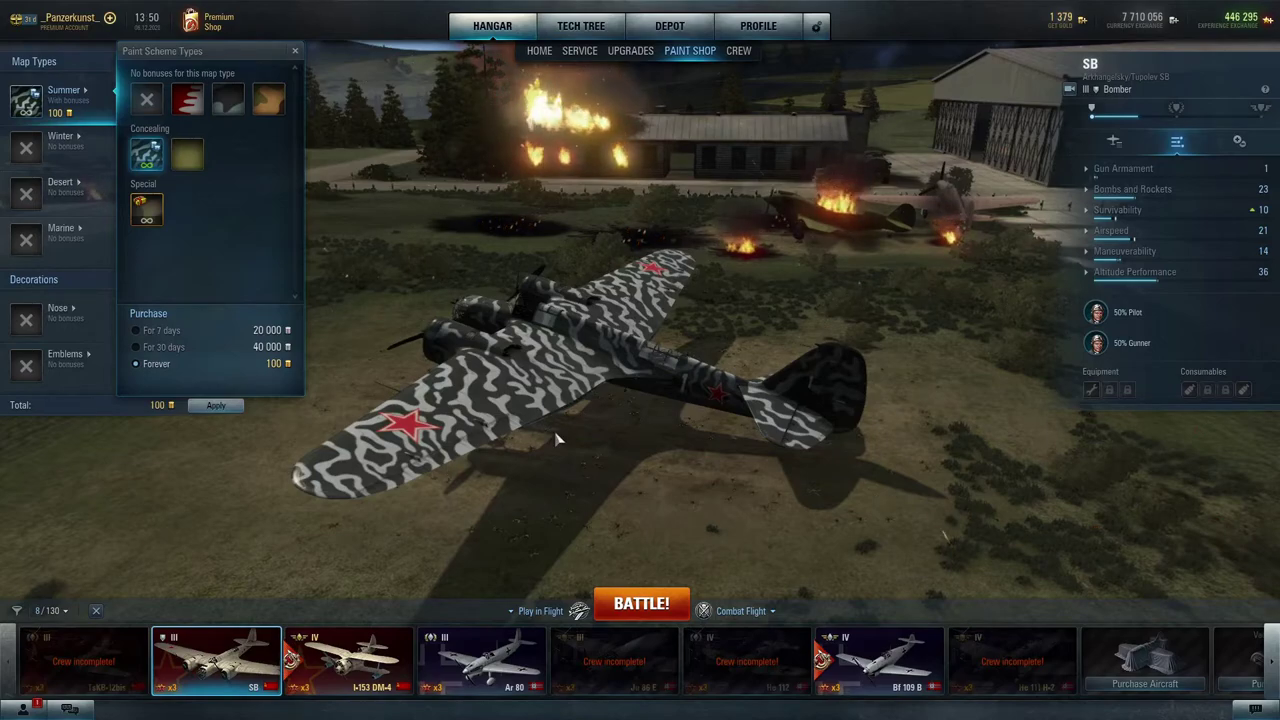
left_click(190, 156)
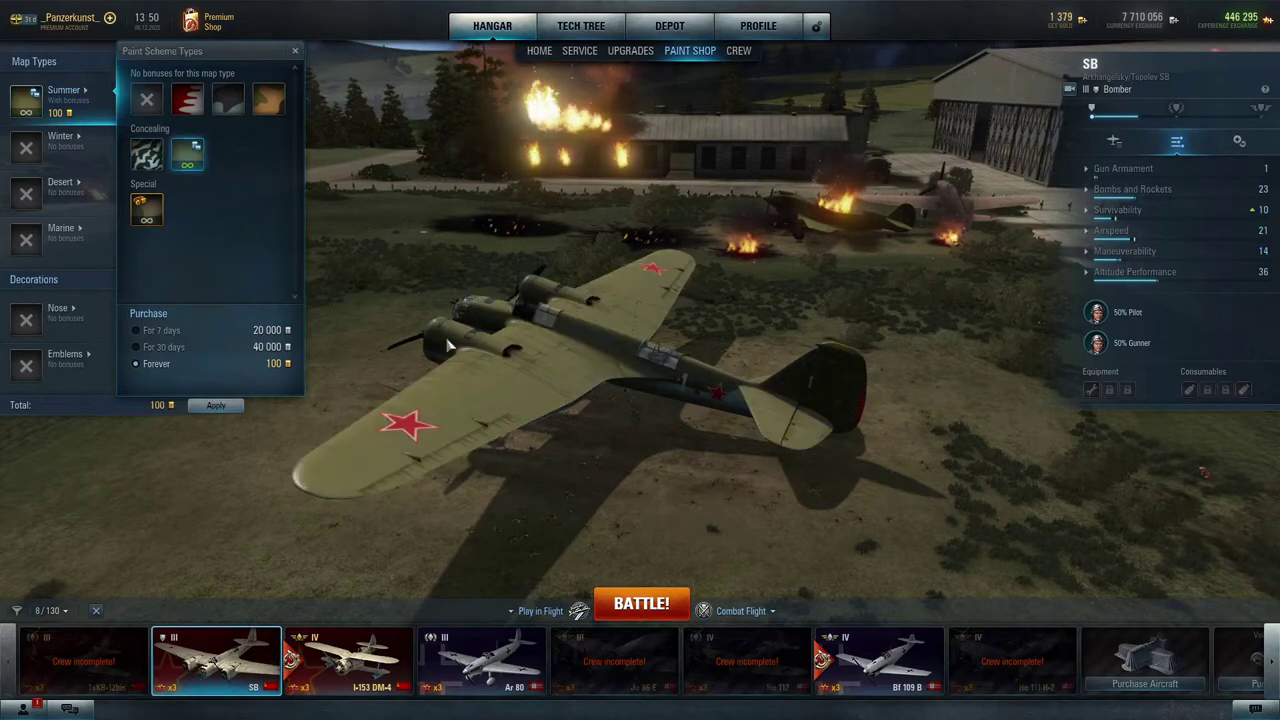
left_click(147, 209)
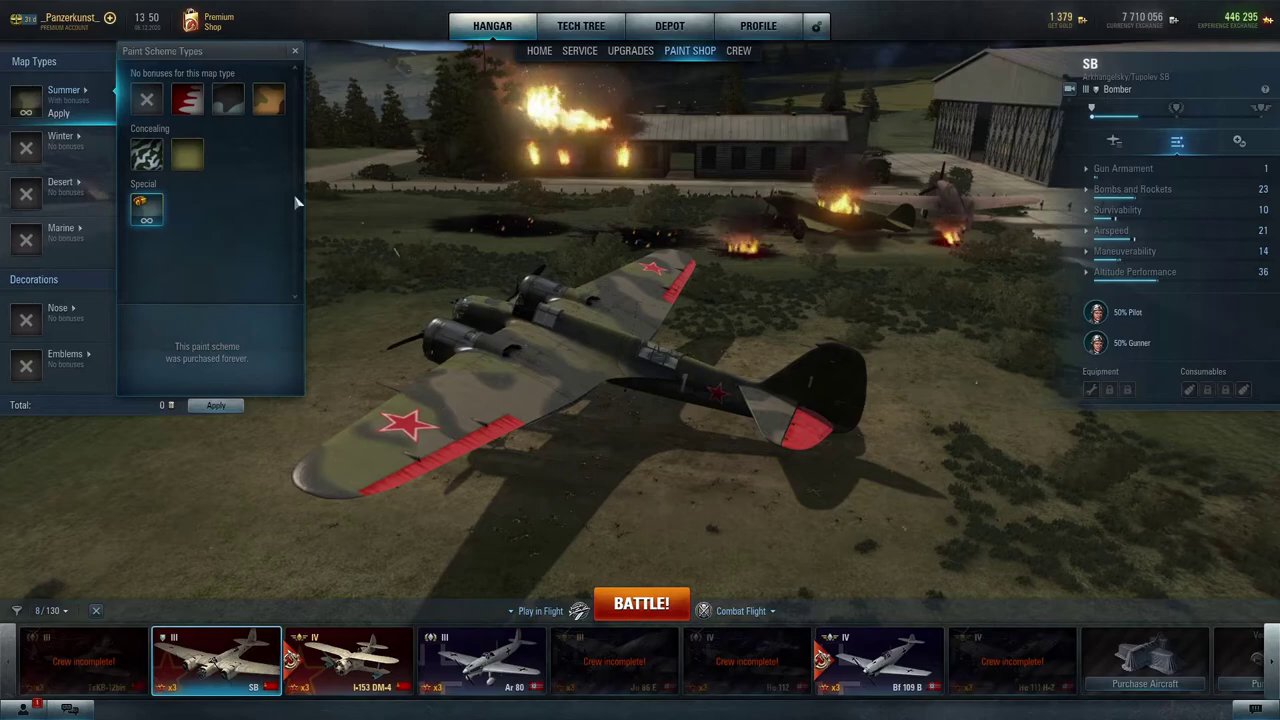
Step: Clear the SB's Special Summer paint scheme, return to the hangar home view and select the He 112
left_click(147, 100)
left_click(295, 51)
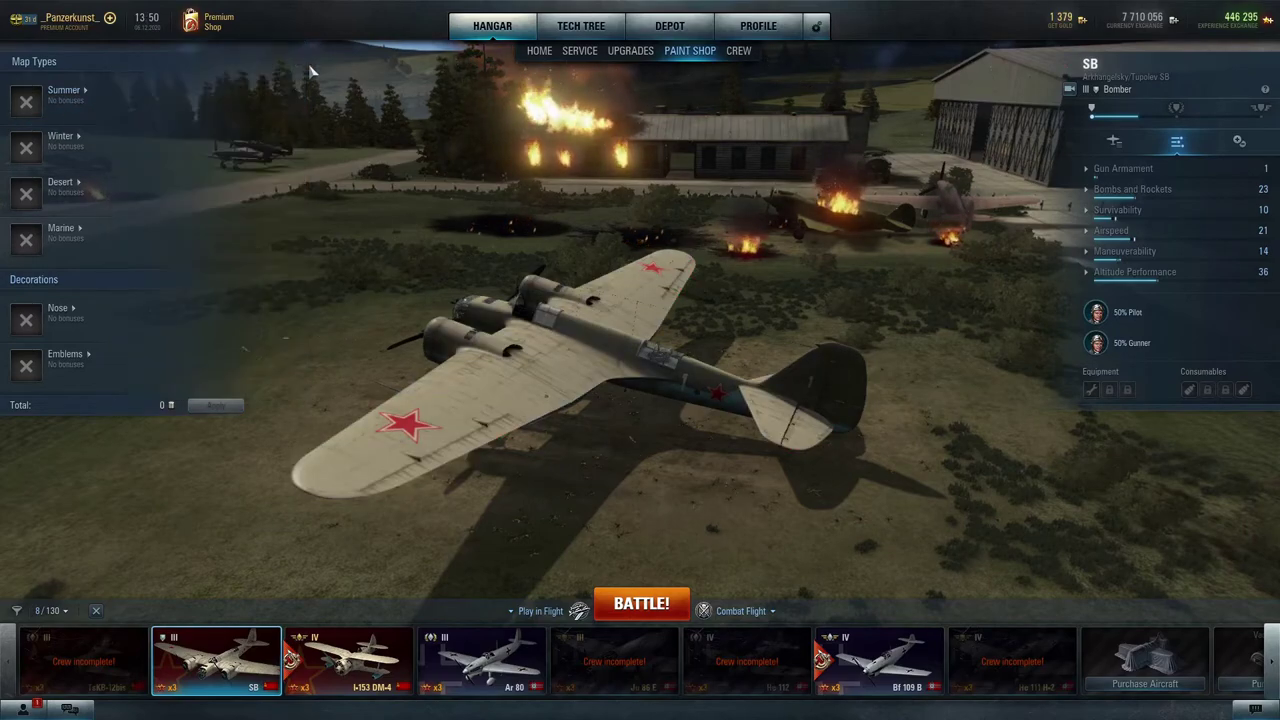
key("Escape")
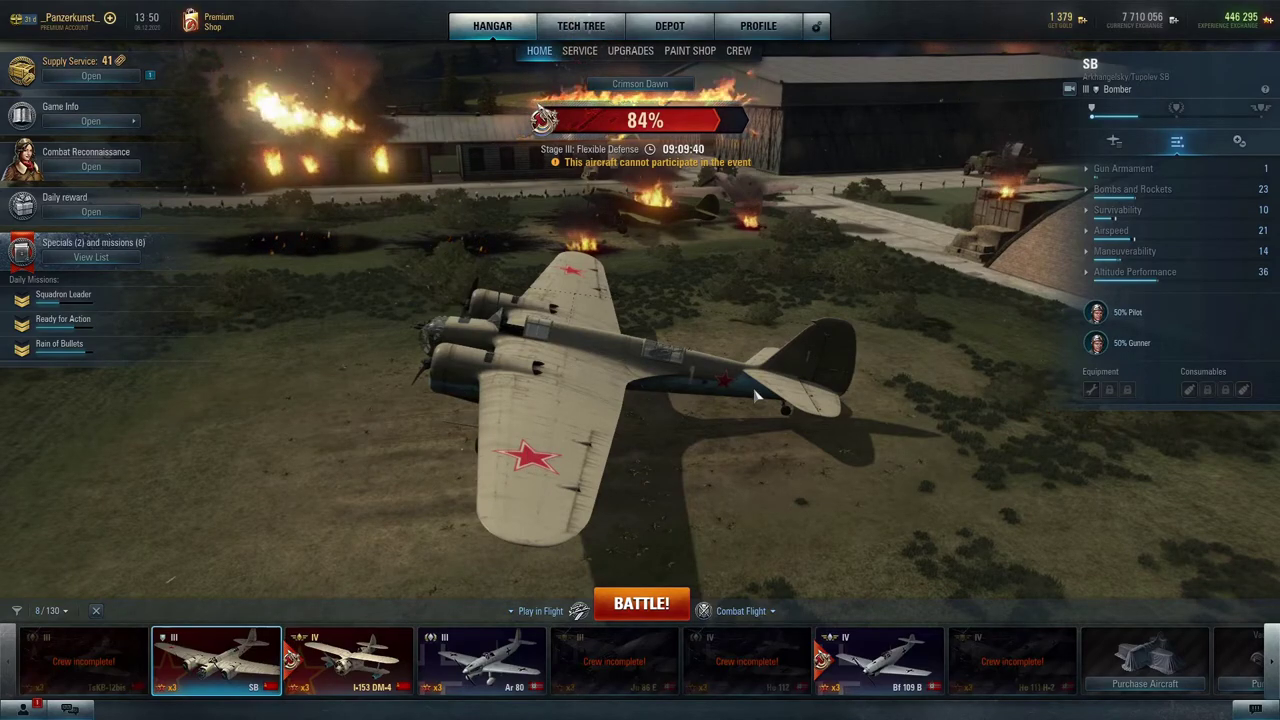
left_click_drag(557, 482, 668, 397)
left_click(747, 662)
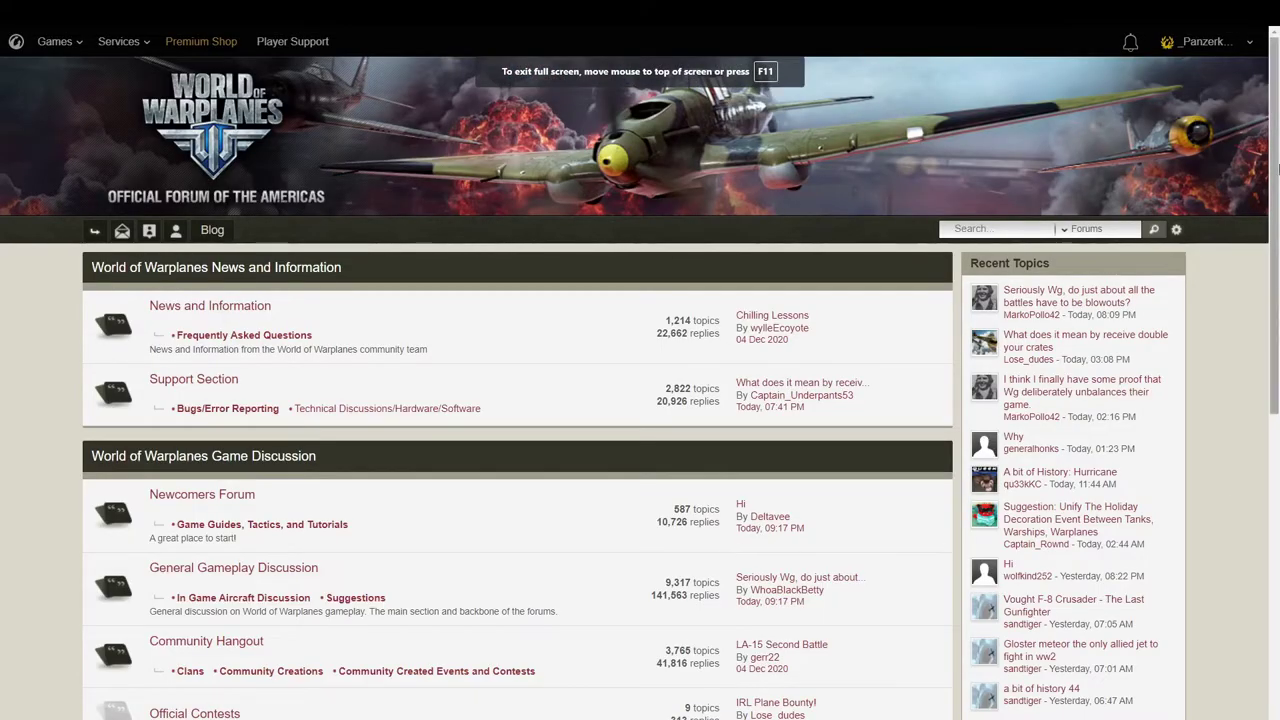
Step: In the browser, go through Community Hangout on the World of Warplanes forum to its Mods subforum
left_click(1233, 36)
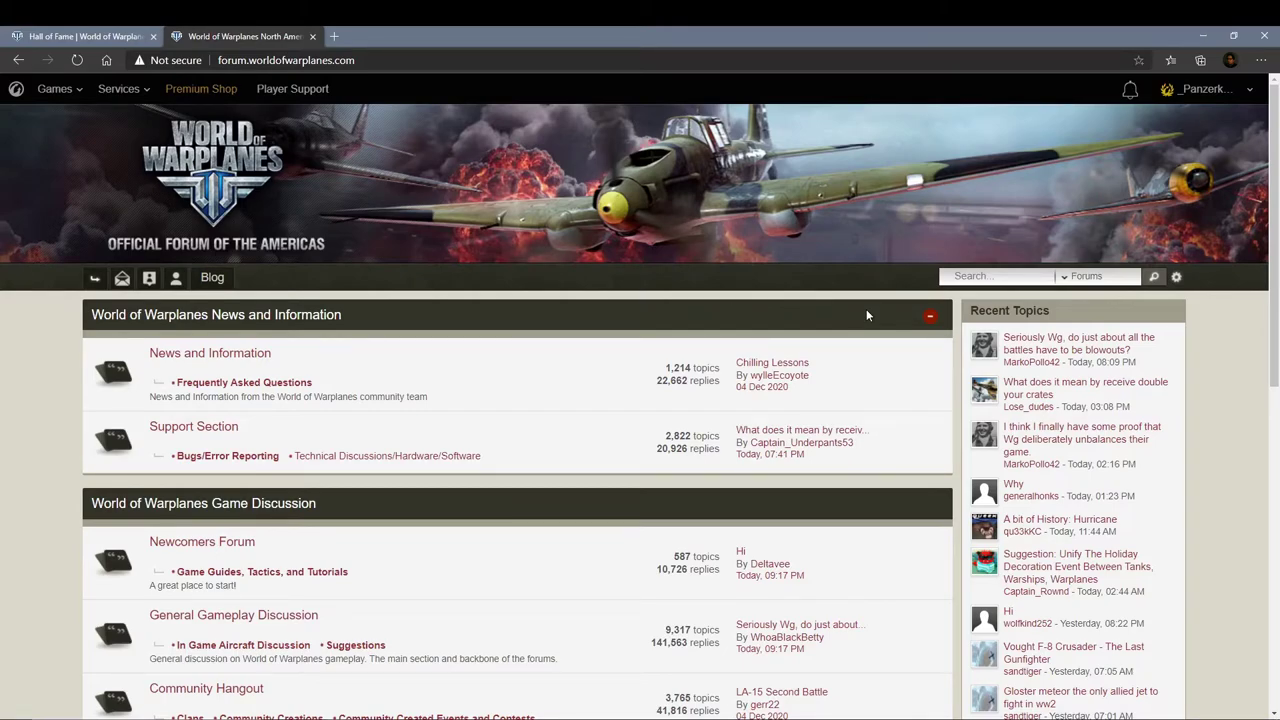
scroll(775, 340, "down", 3)
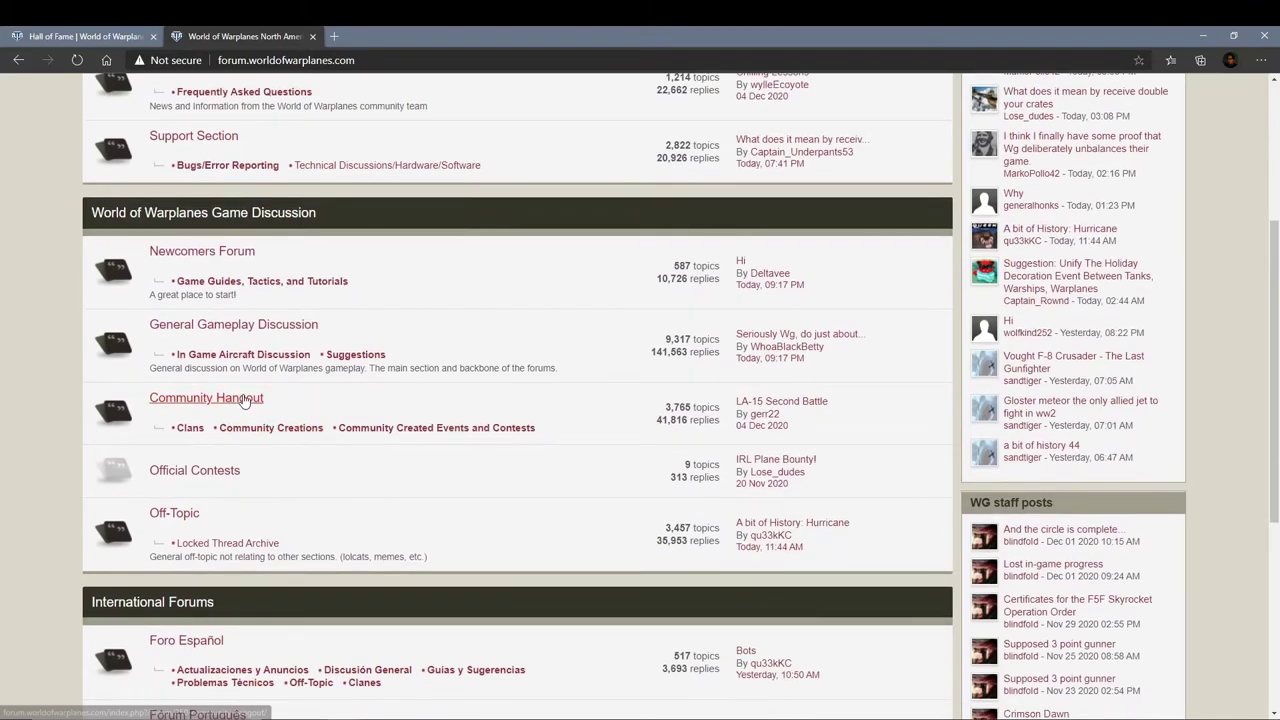
left_click(243, 400)
scroll(242, 400, "down", 3)
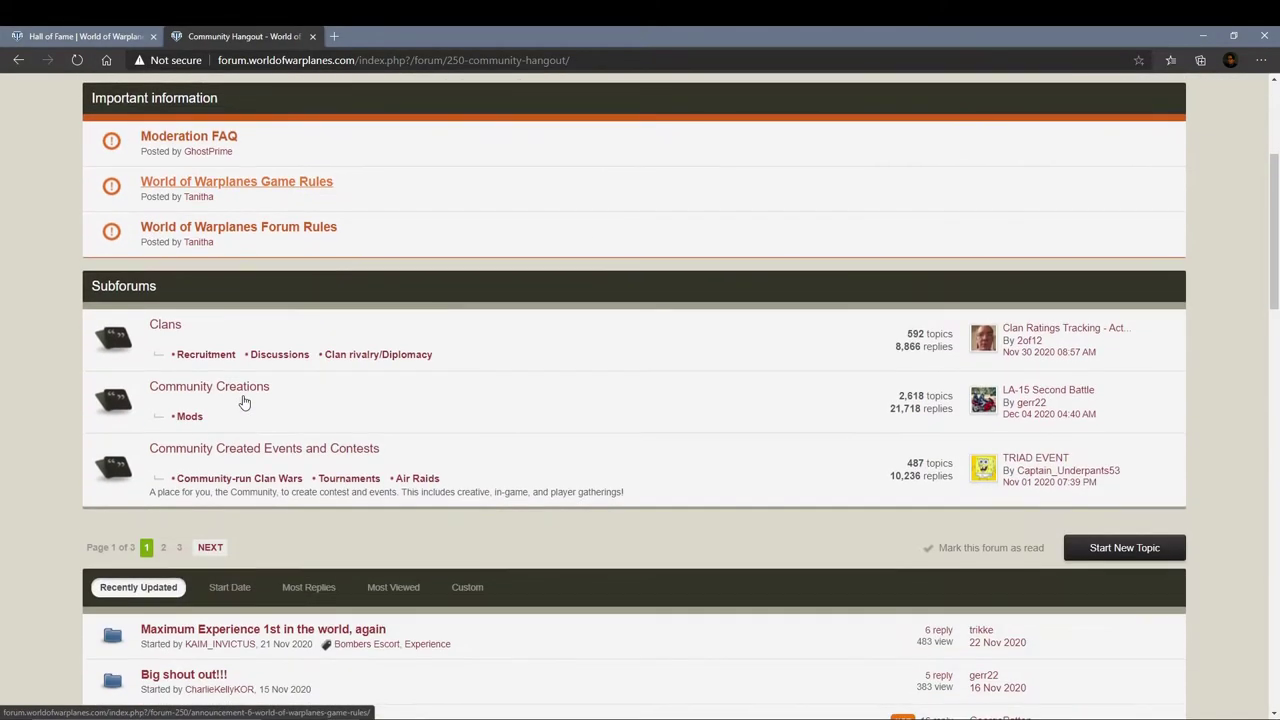
left_click(194, 420)
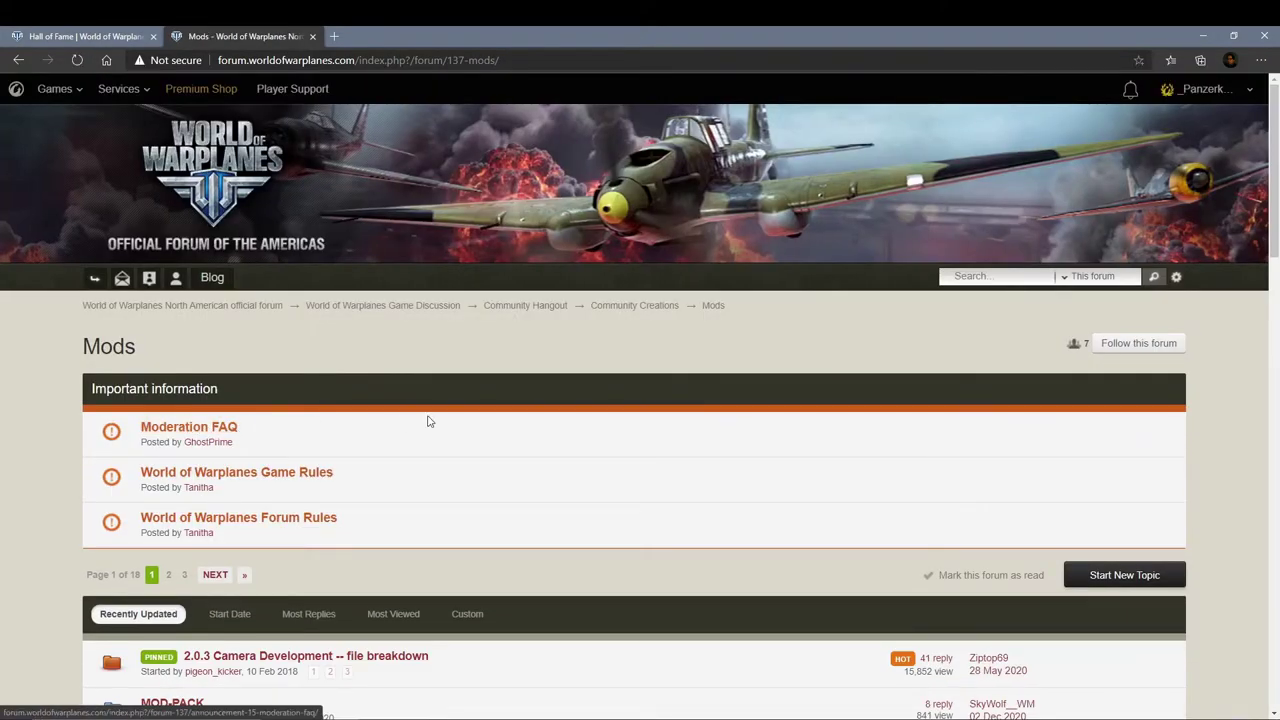
Step: Find the MiG-15bis "People's Pioneer Air Force of China" topic and follow its link to the Hawkeye's Hangar website
scroll(491, 420, "down", 8)
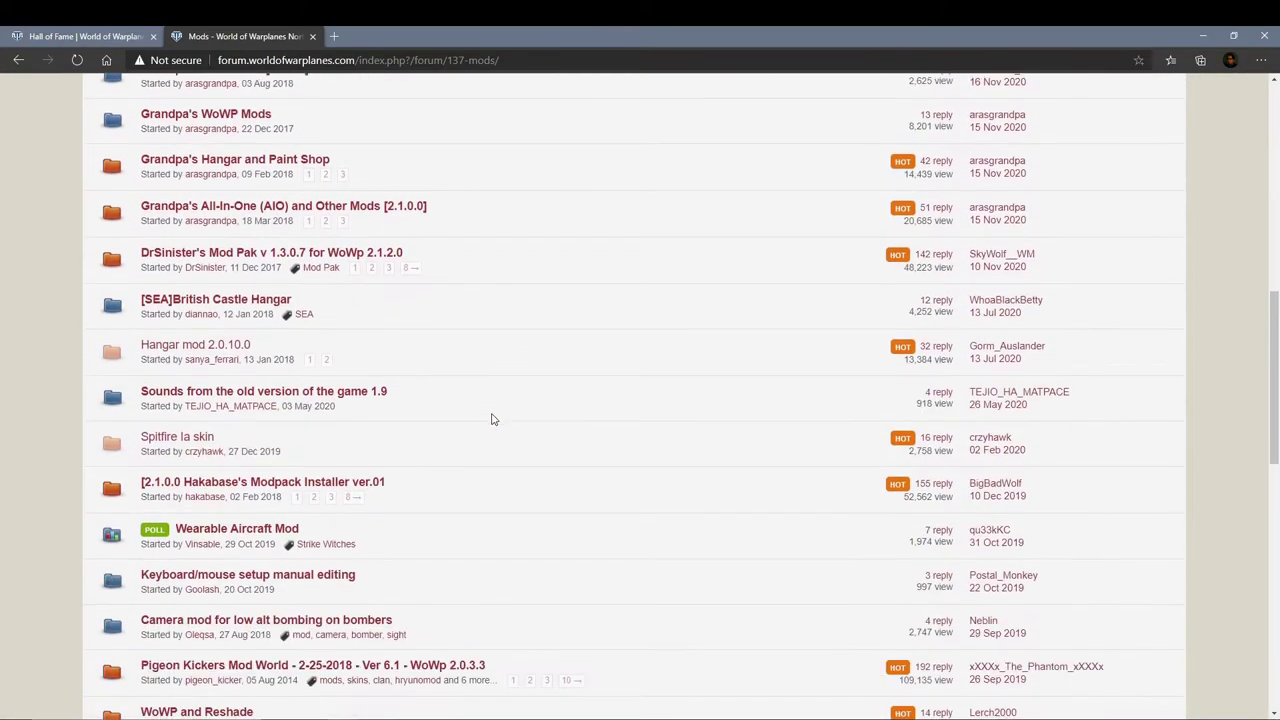
scroll(491, 419, "down", 4)
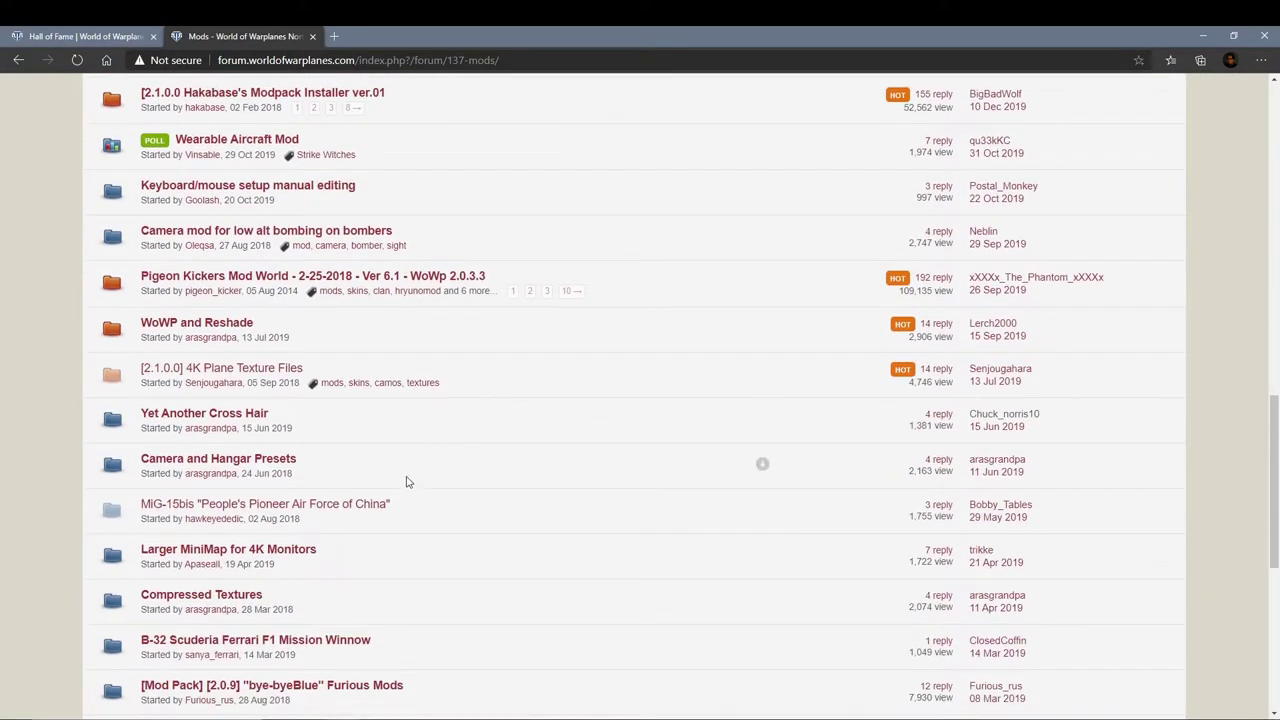
left_click(304, 510)
scroll(300, 508, "down", 2)
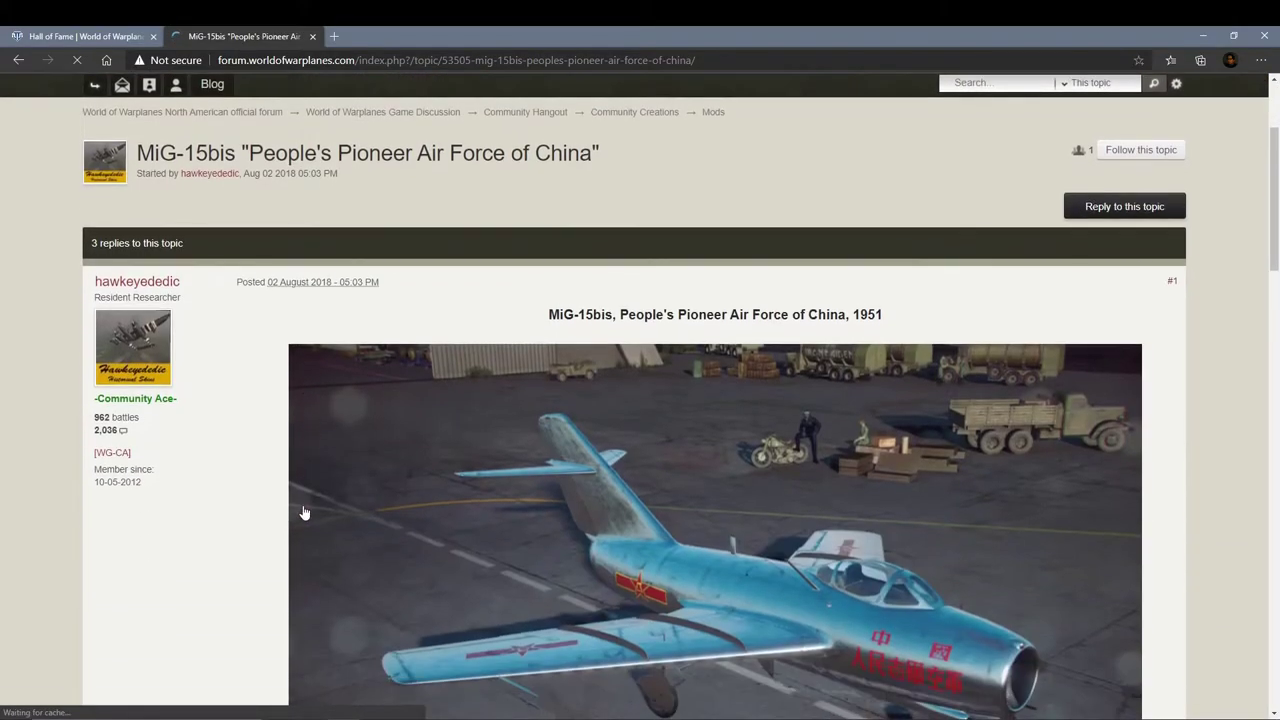
scroll(240, 418, "down", 4)
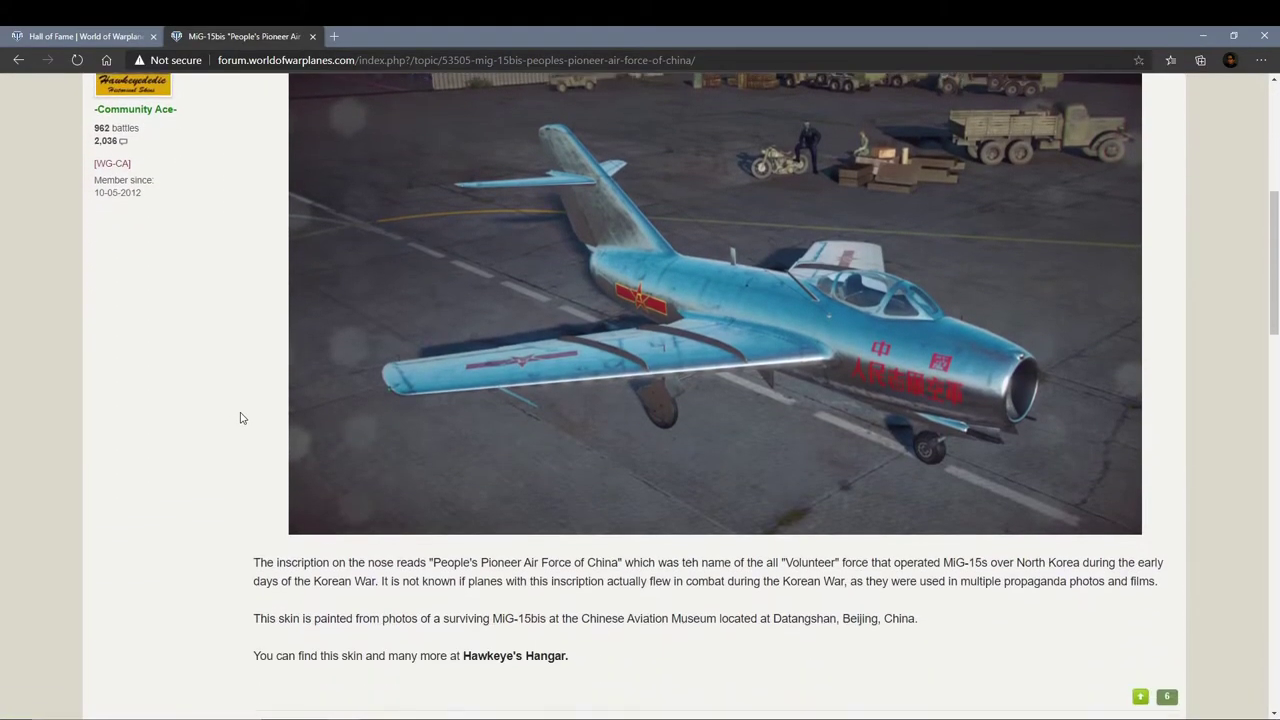
scroll(240, 418, "down", 2)
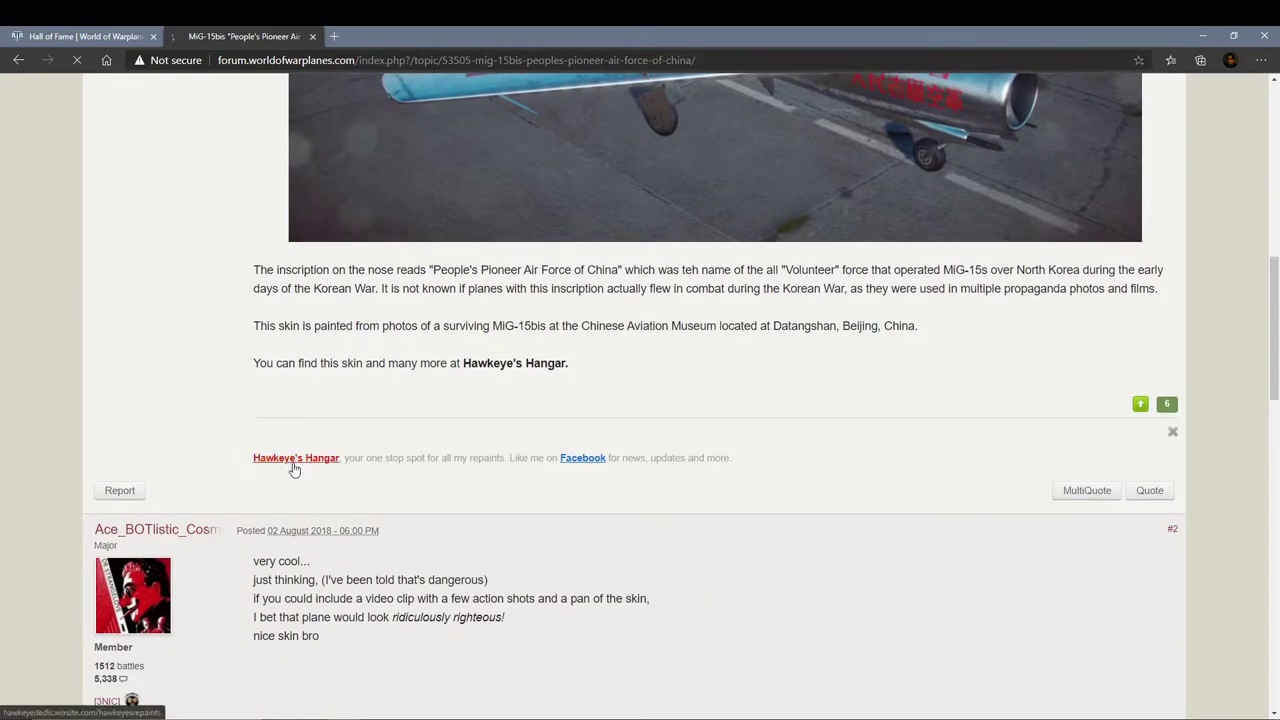
left_click(294, 459)
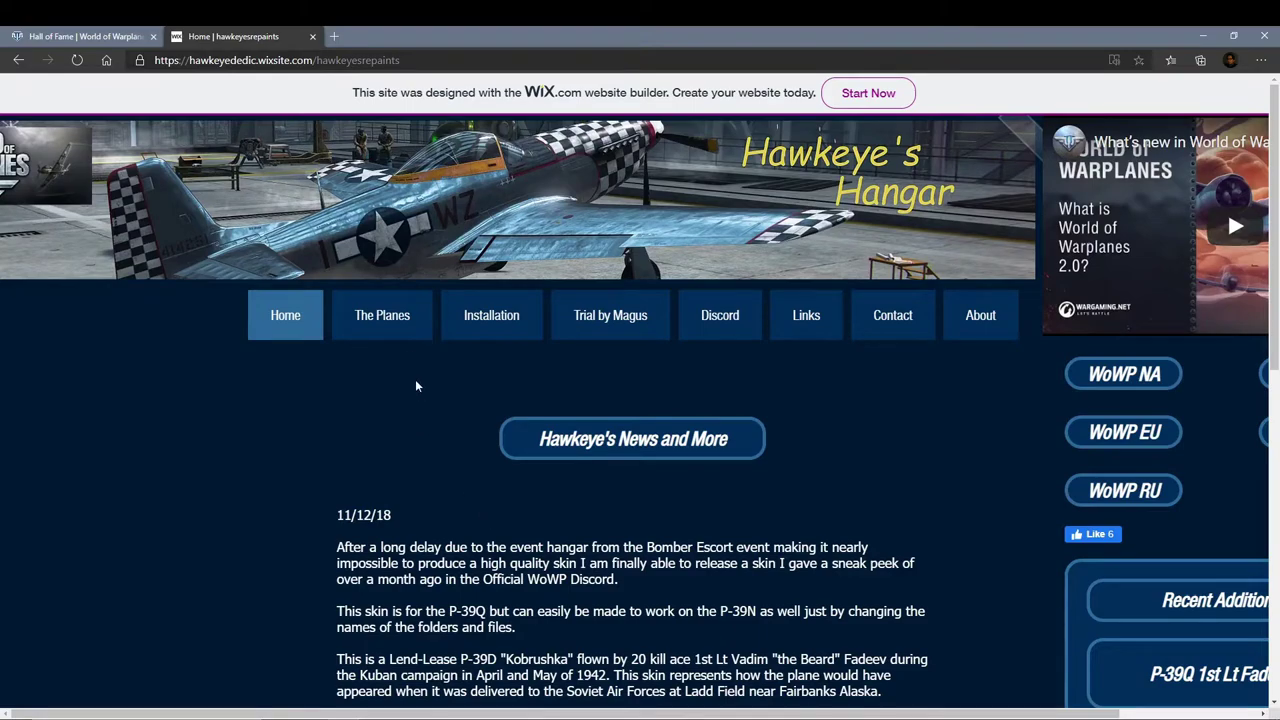
Step: Browse the German planes on Hawkeye's Hangar and open the He.112 skin page
left_click(383, 318)
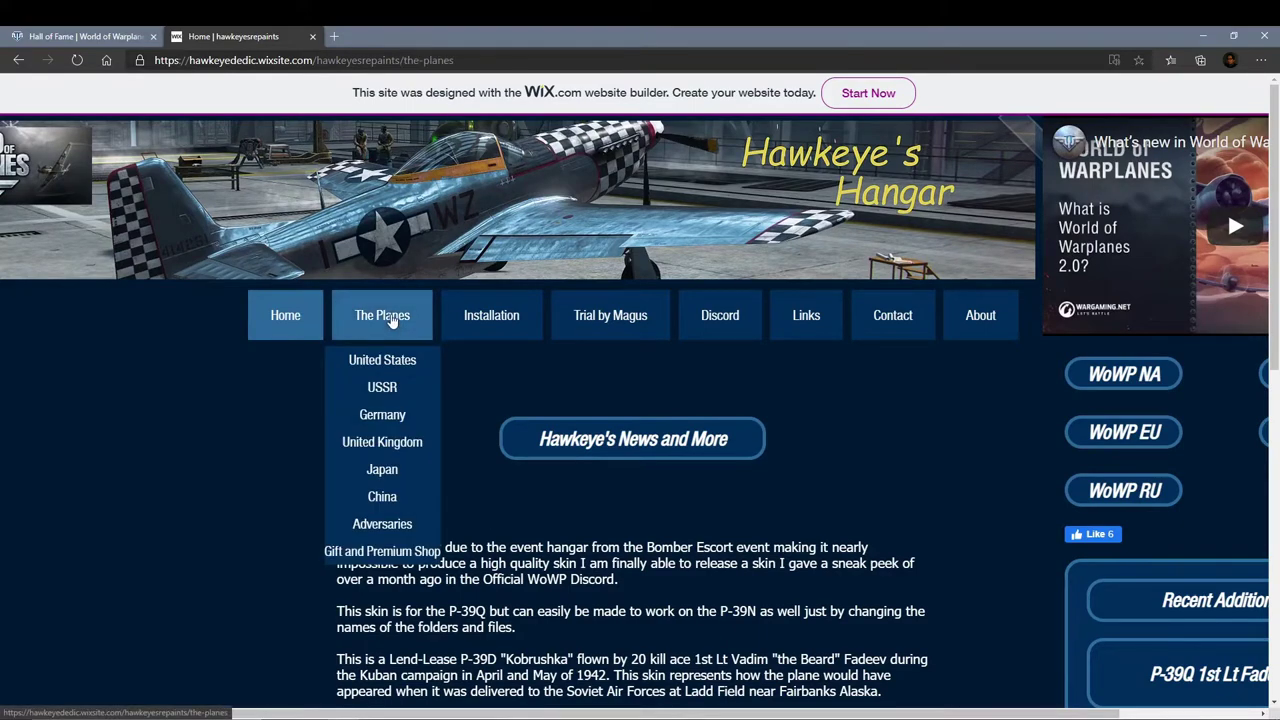
left_click(385, 420)
scroll(267, 426, "down", 3)
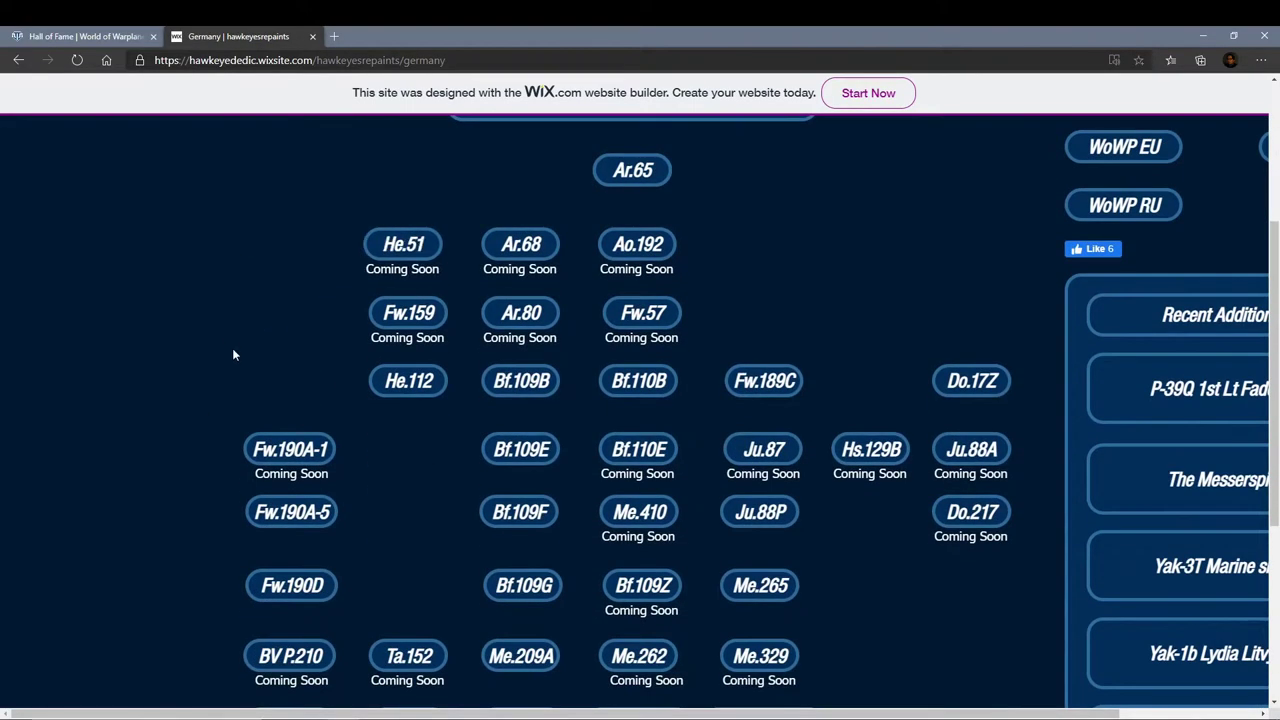
scroll(445, 470, "down", 3)
scroll(600, 350, "up", 2)
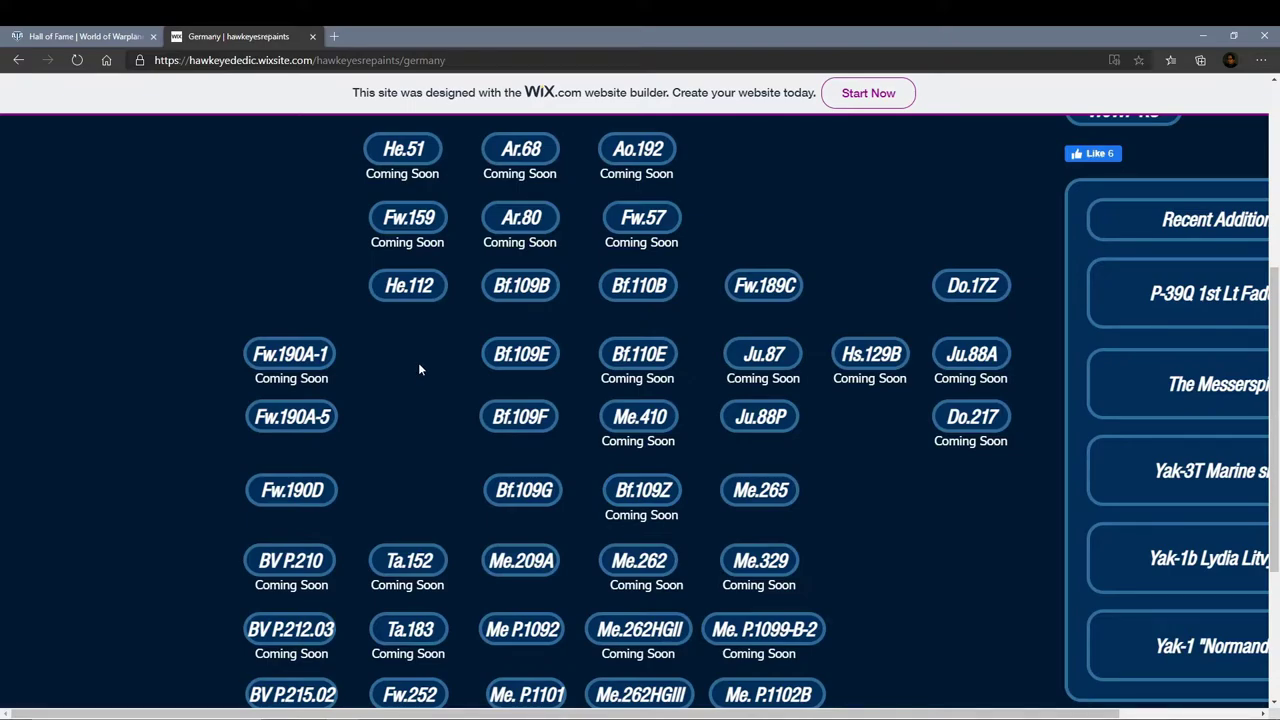
left_click(421, 298)
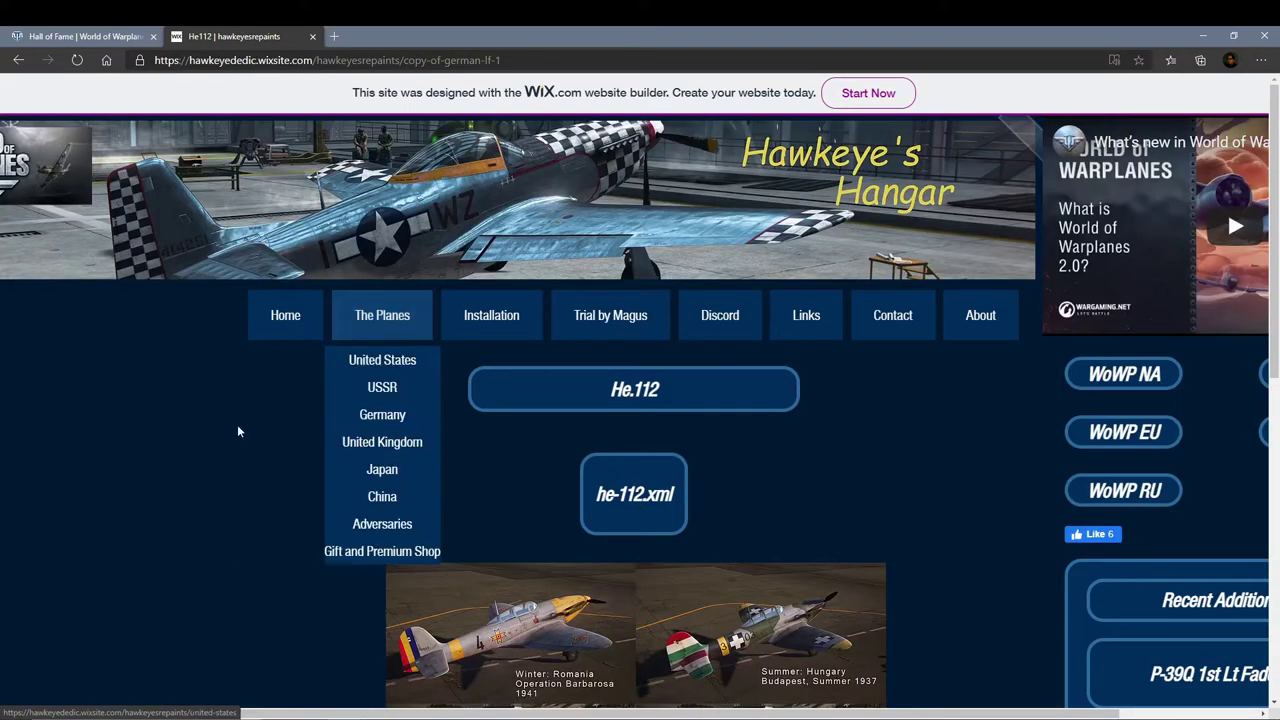
Step: Review the He.112 skin pack, download he-112_xml.zip and He112_skinned.zip from OneDrive, and open the He112_skinned archive
scroll(238, 431, "down", 3)
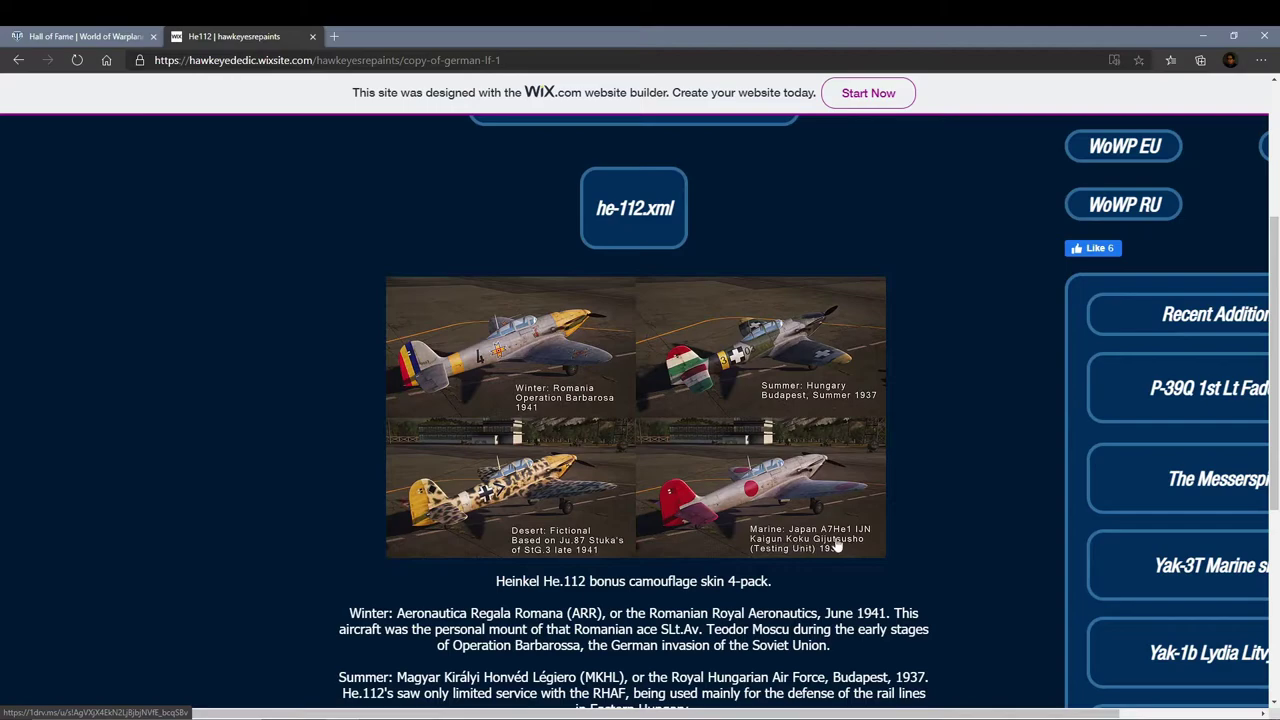
scroll(962, 495, "up", 1)
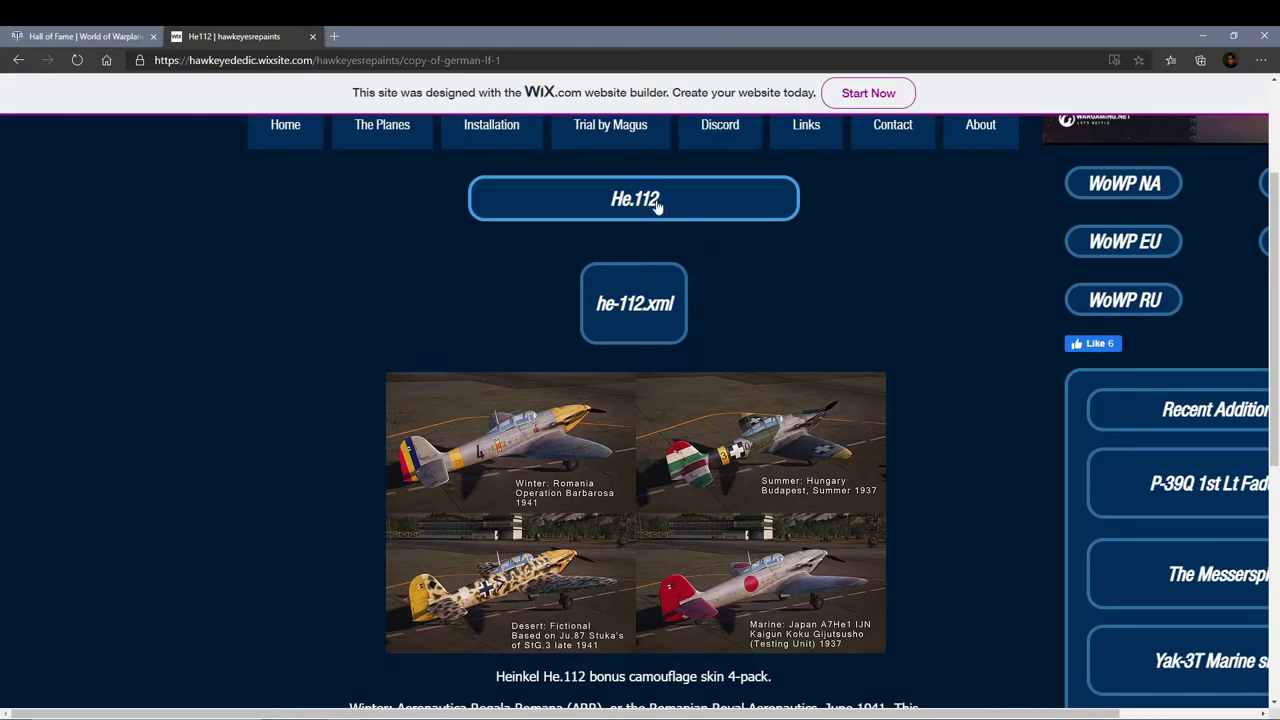
left_click(645, 308)
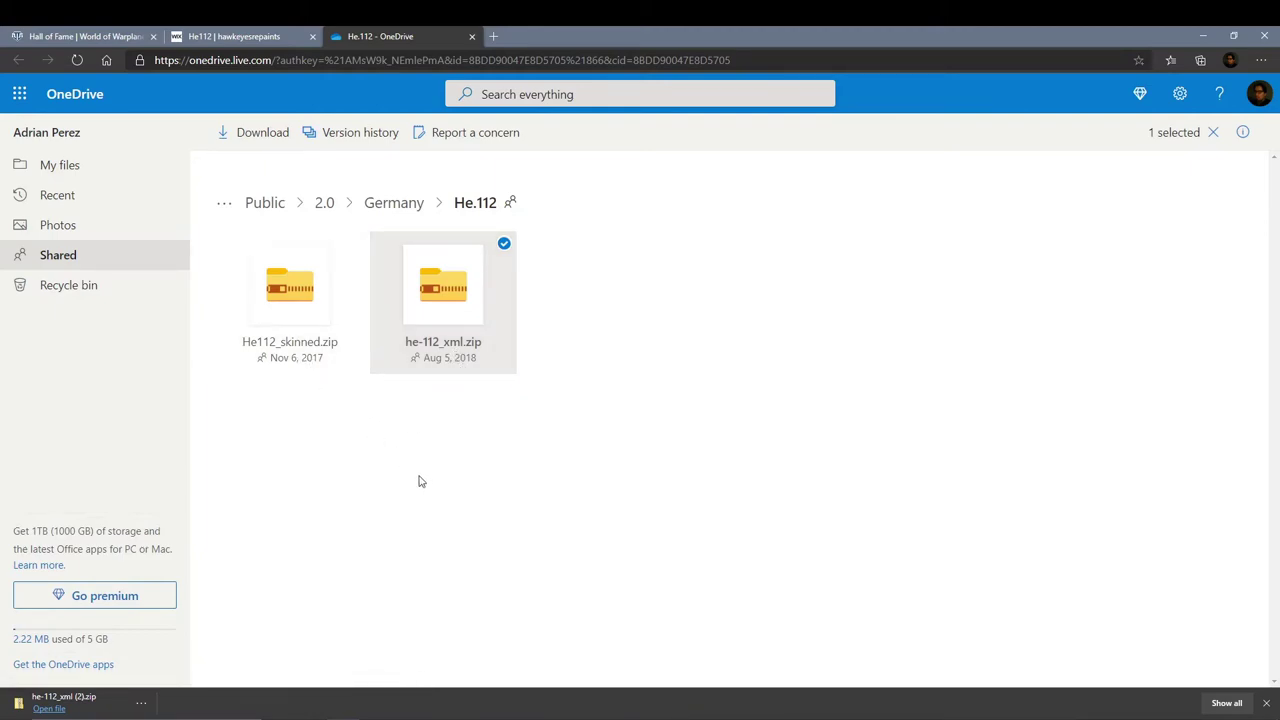
left_click(305, 300)
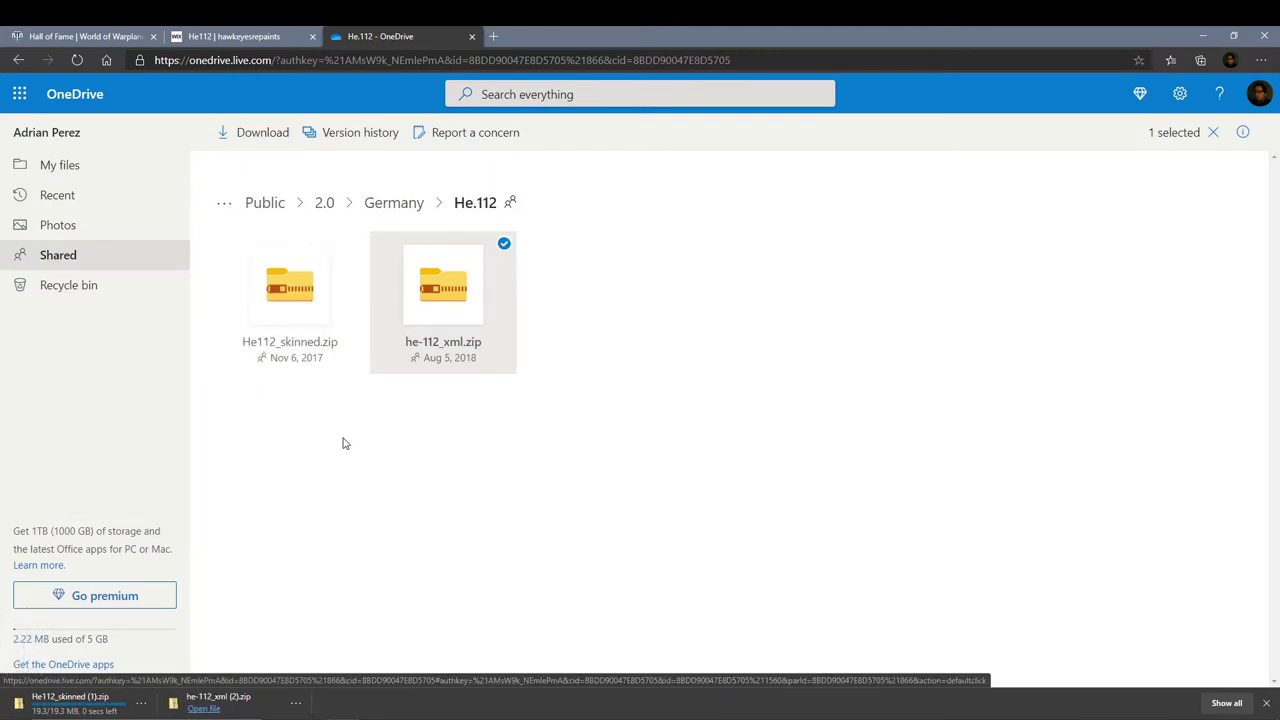
left_click(70, 711)
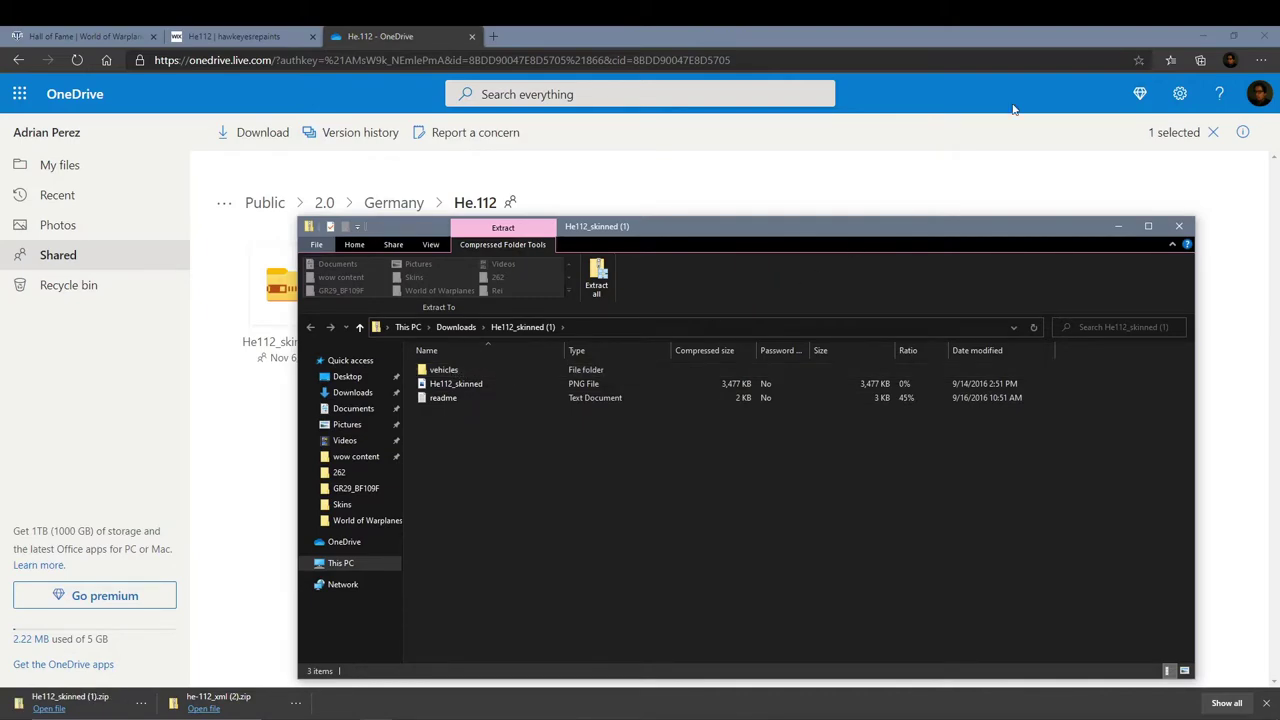
Step: Minimize the browser and snap the He112_skinned archive window to the right half of the desktop
left_click(1201, 34)
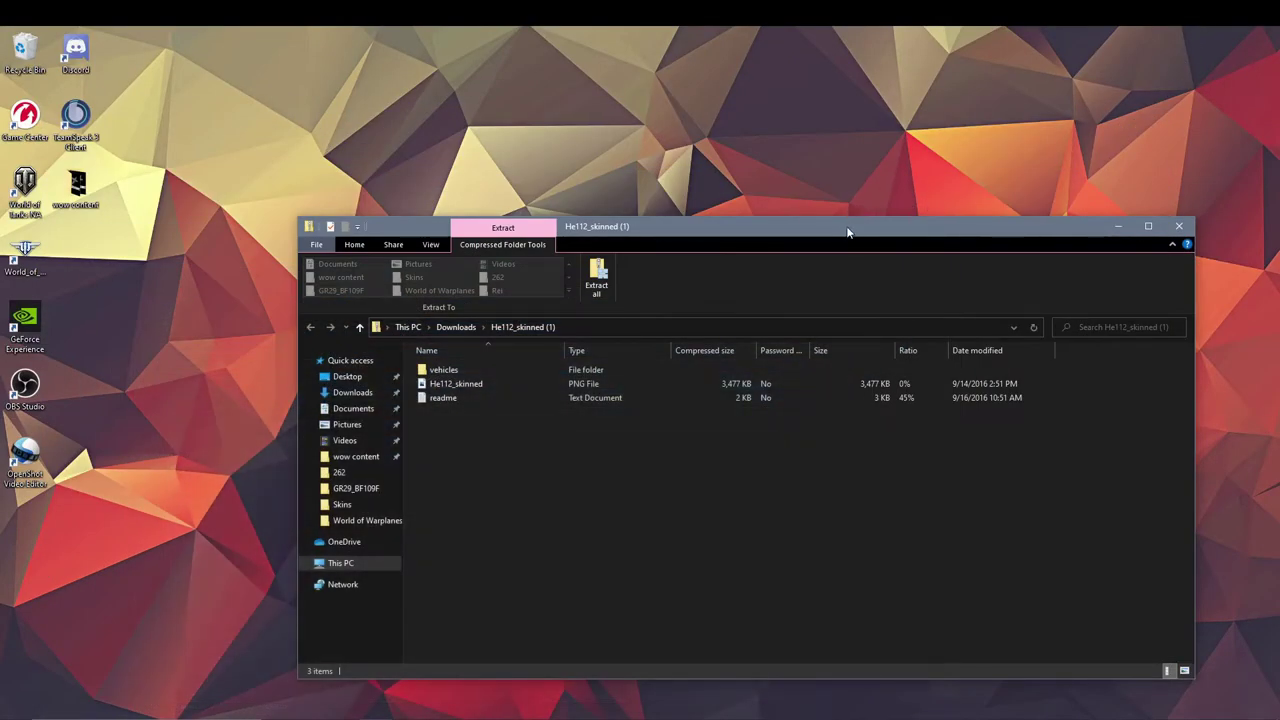
left_click_drag(993, 218, 1278, 233)
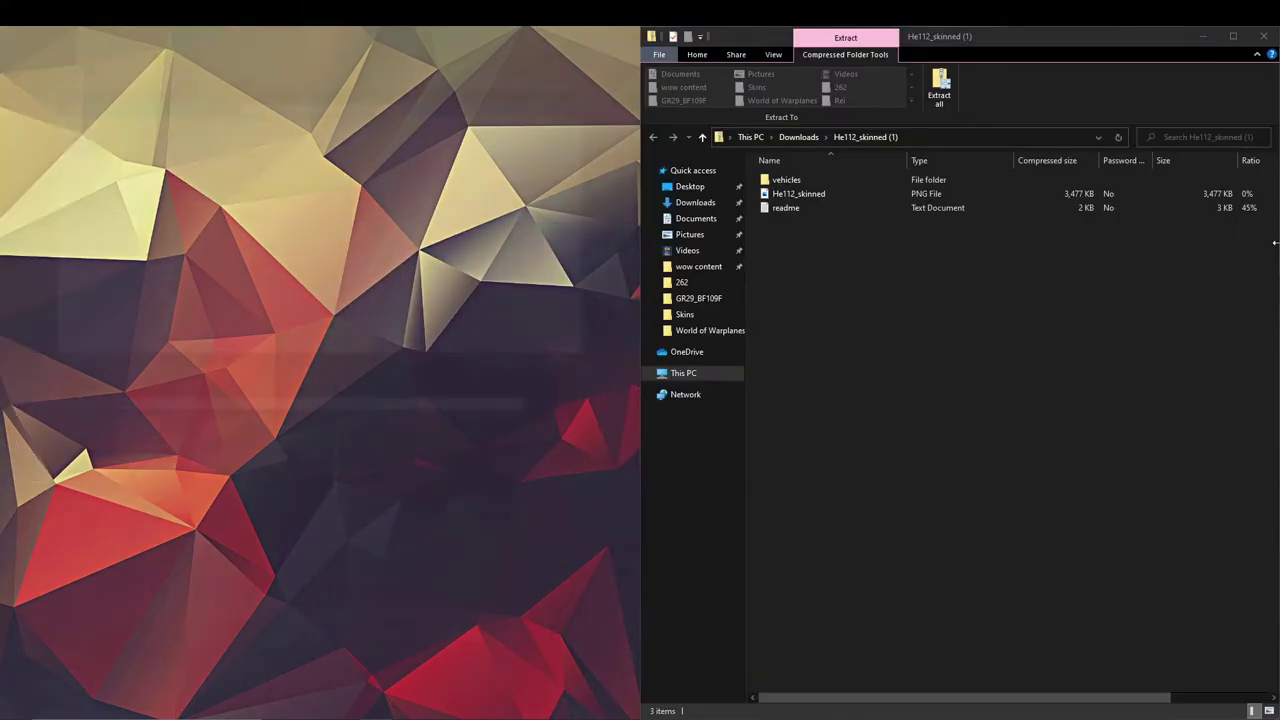
left_click(903, 316)
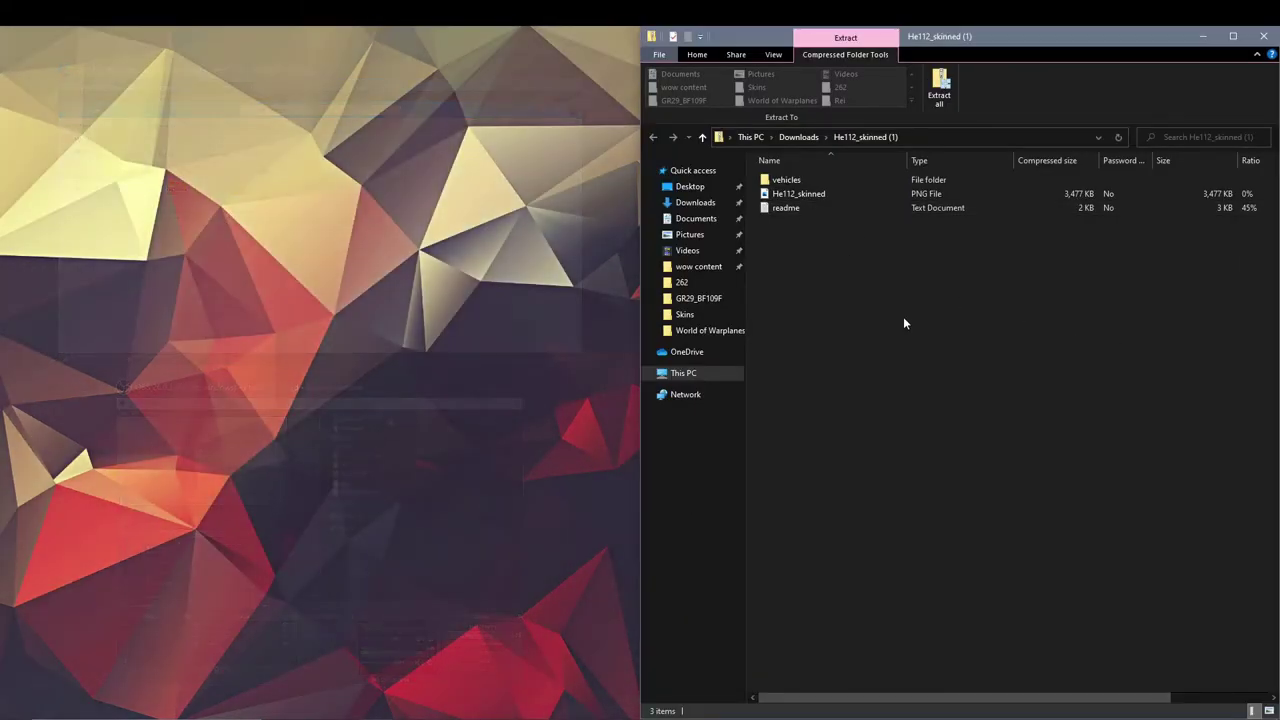
Step: Look through the archive's vehicles\airplanes\german\GR30_HE112 folder for its skin files and go back to the archive root
double_click(787, 180)
double_click(789, 179)
double_click(791, 179)
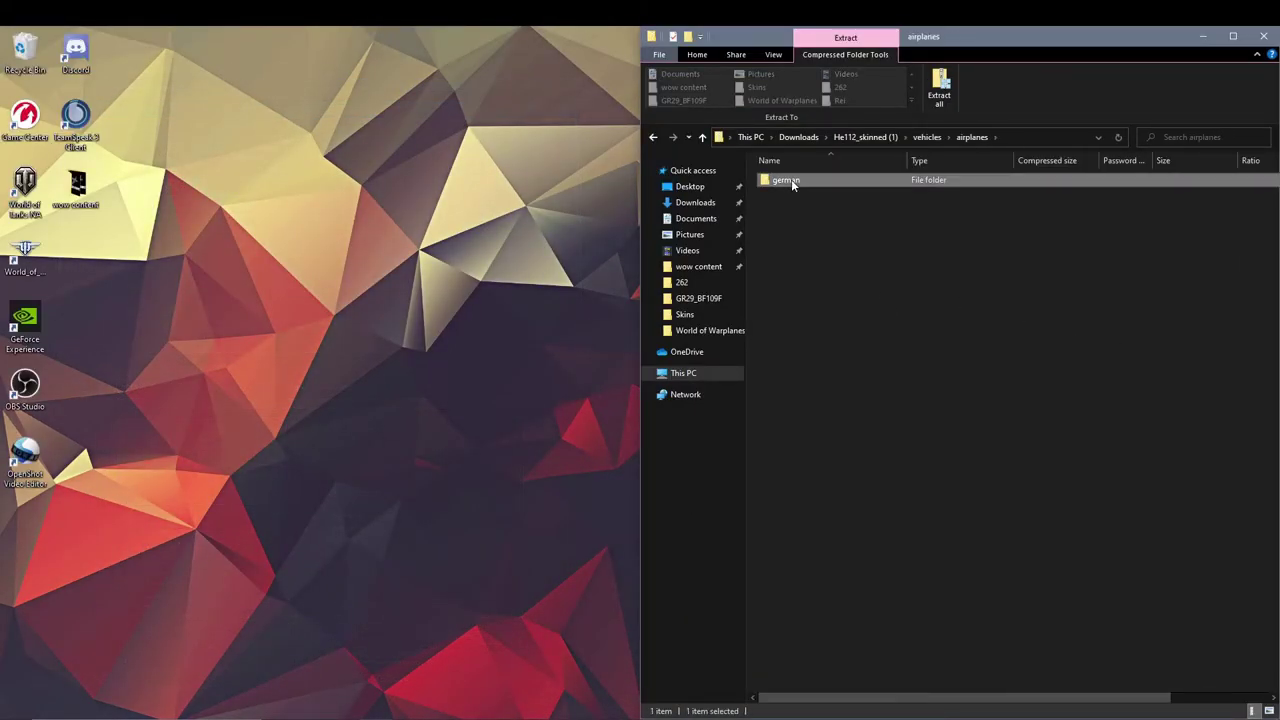
double_click(794, 180)
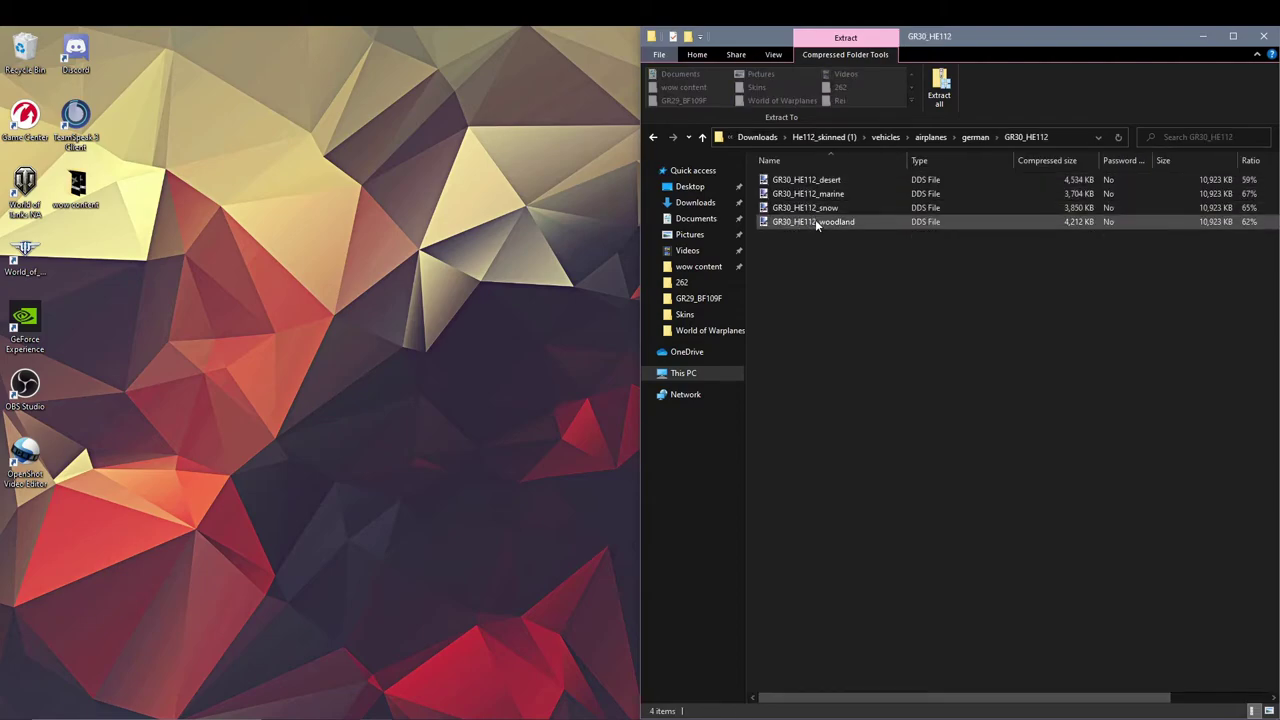
left_click(654, 139)
left_click(654, 139)
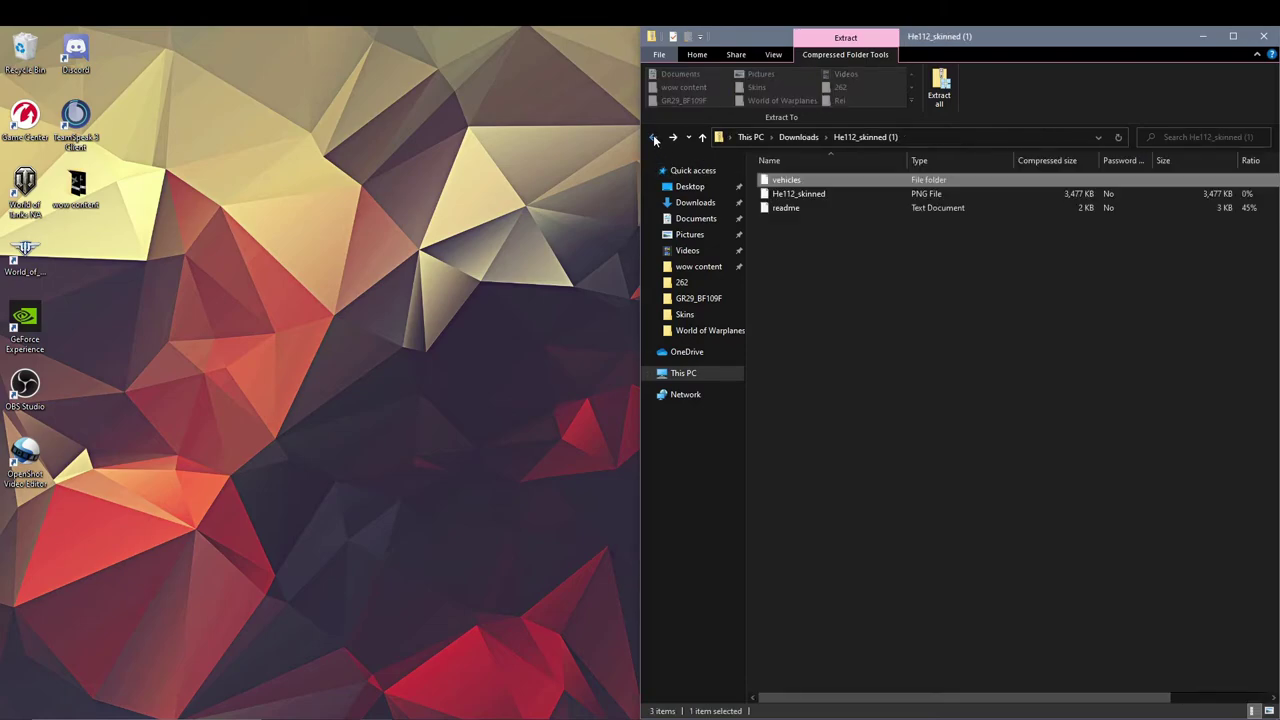
left_click(961, 389)
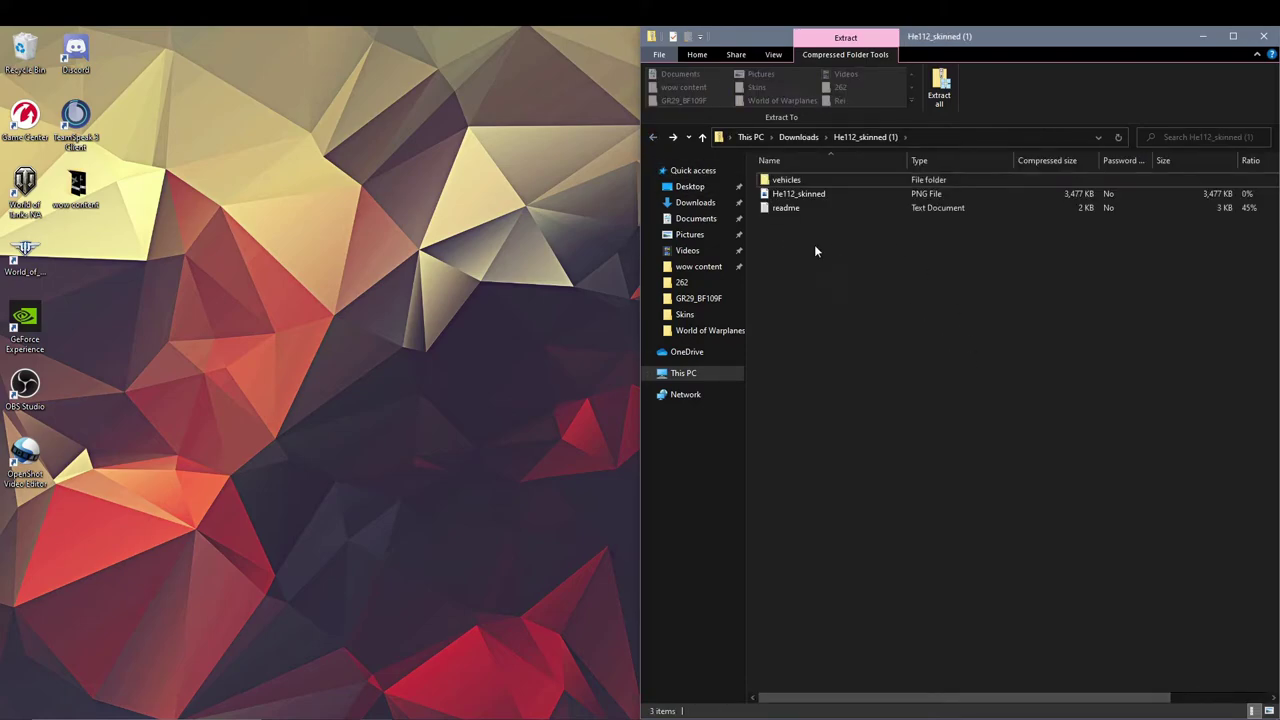
Step: Open the World of Warplanes shortcut's file location and snap it beside the archive window
left_click(25, 250)
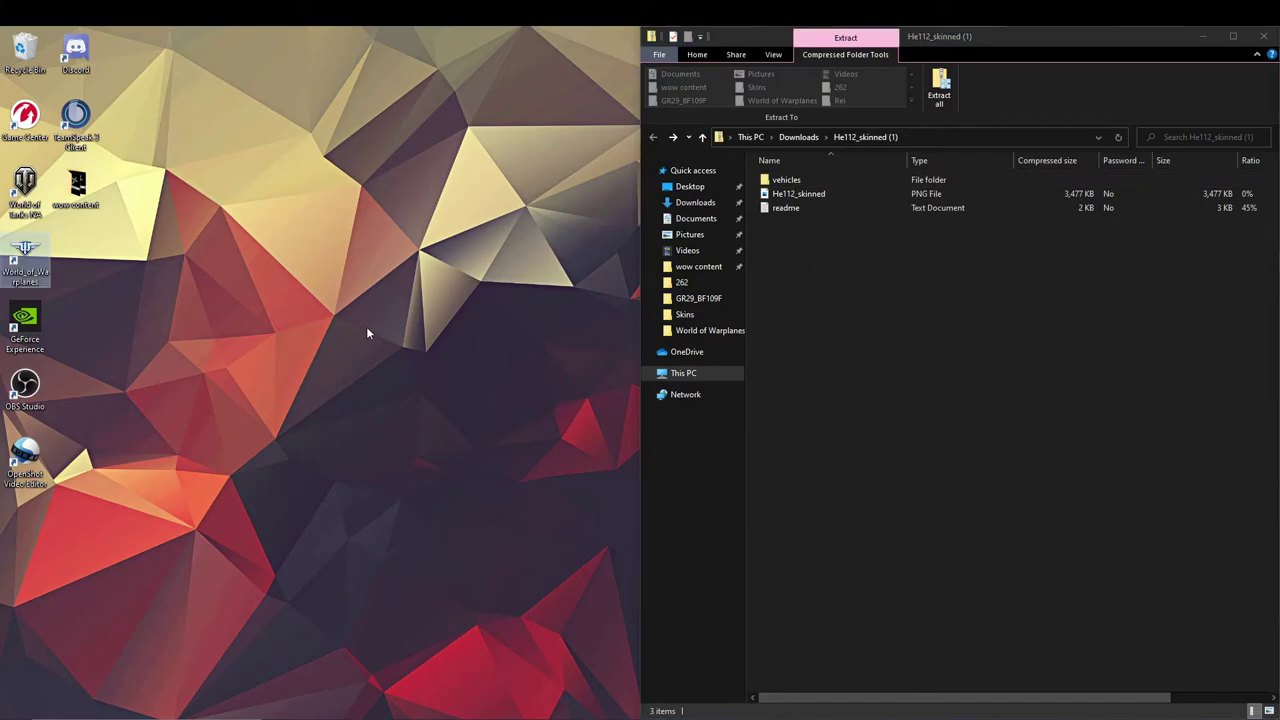
right_click(27, 249)
left_click(74, 273)
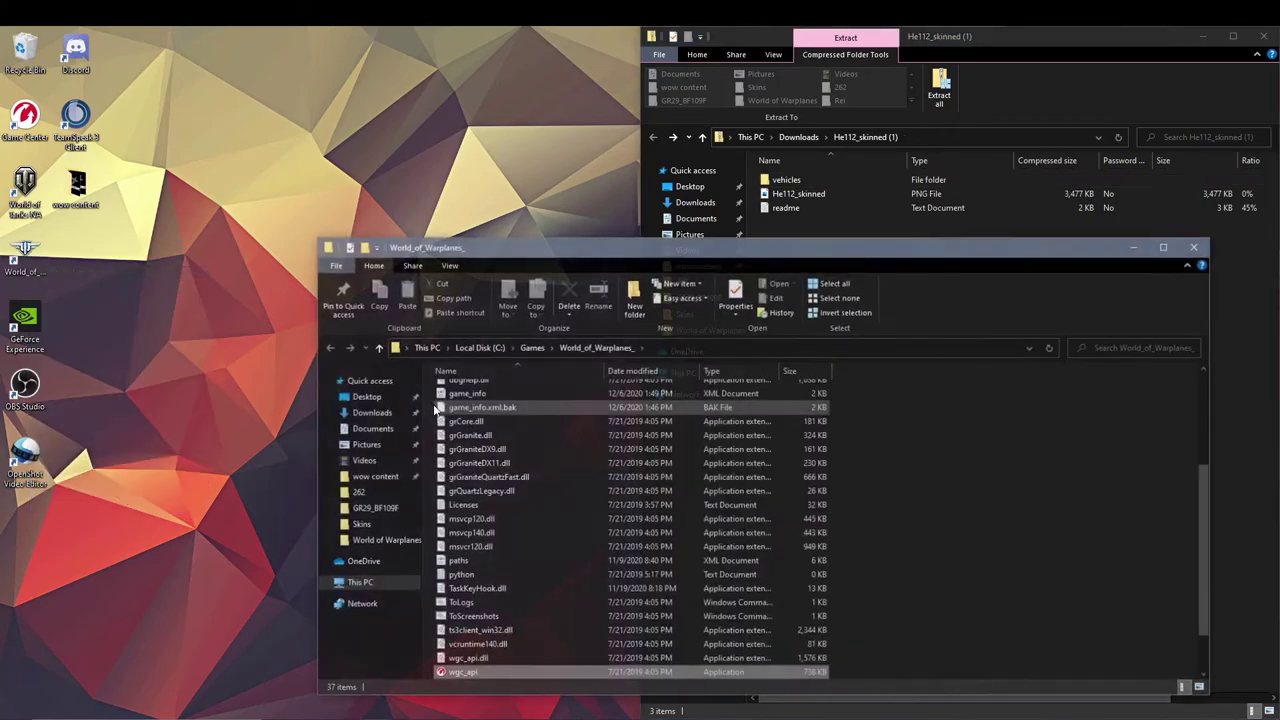
left_click_drag(815, 253, 0, 266)
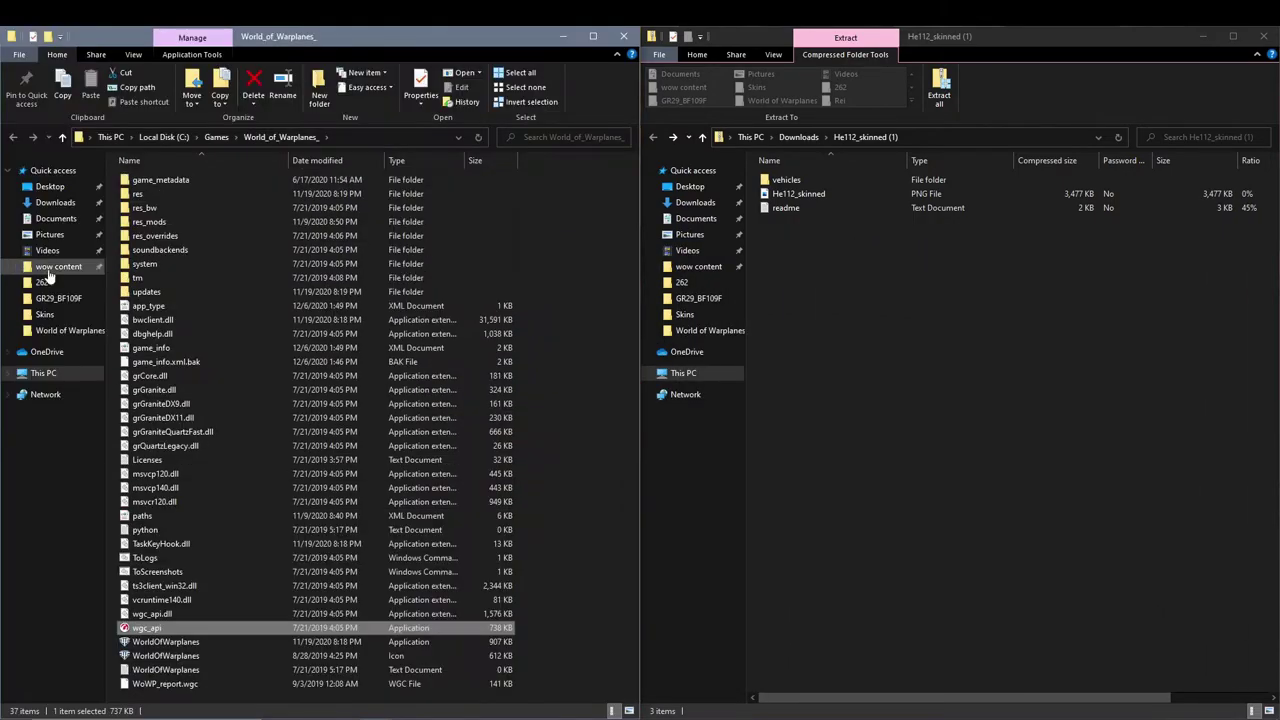
Step: Copy the vehicles folder from the He112_skinned archive into the game's res_mods\2.1.2.0 folder
double_click(178, 221)
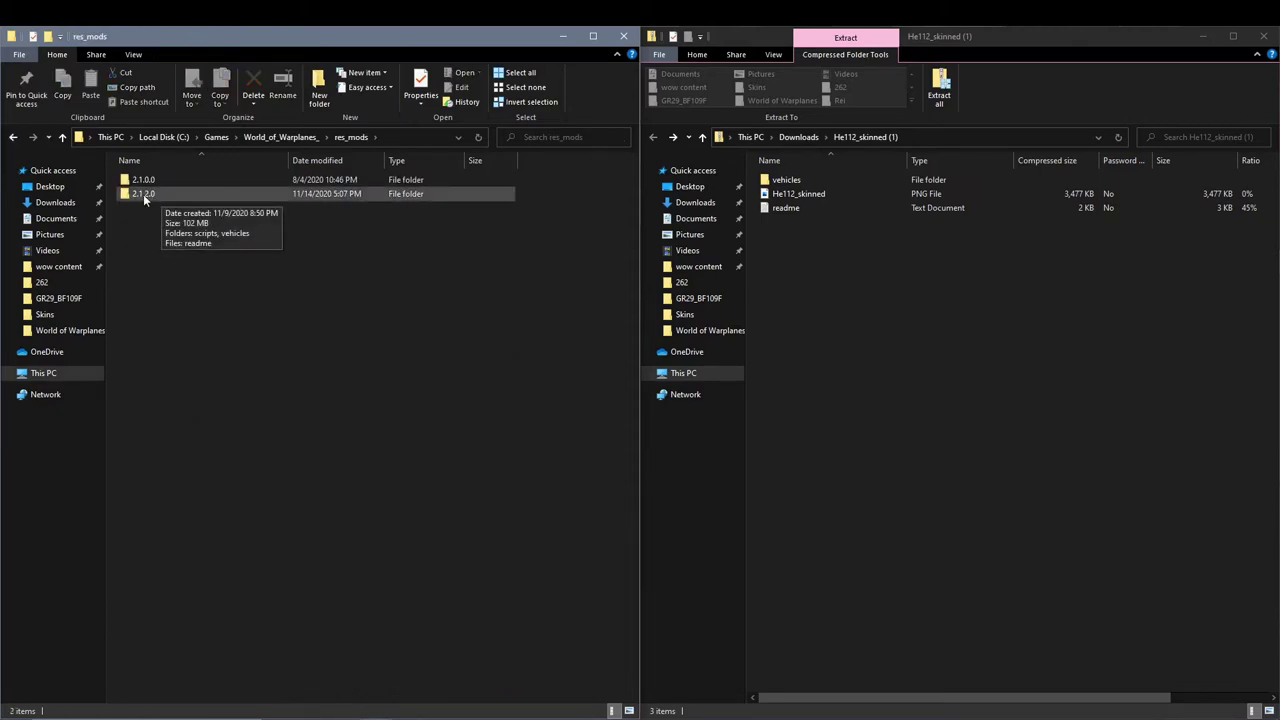
double_click(149, 195)
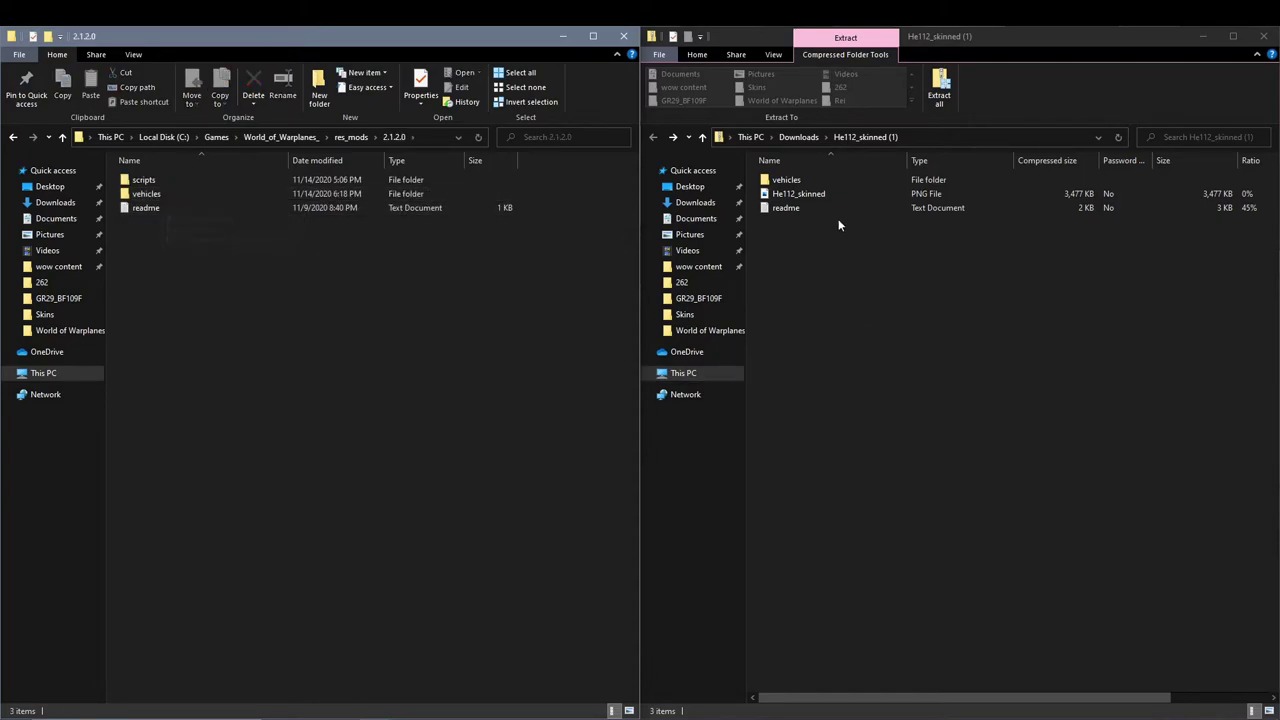
left_click_drag(790, 181, 282, 362)
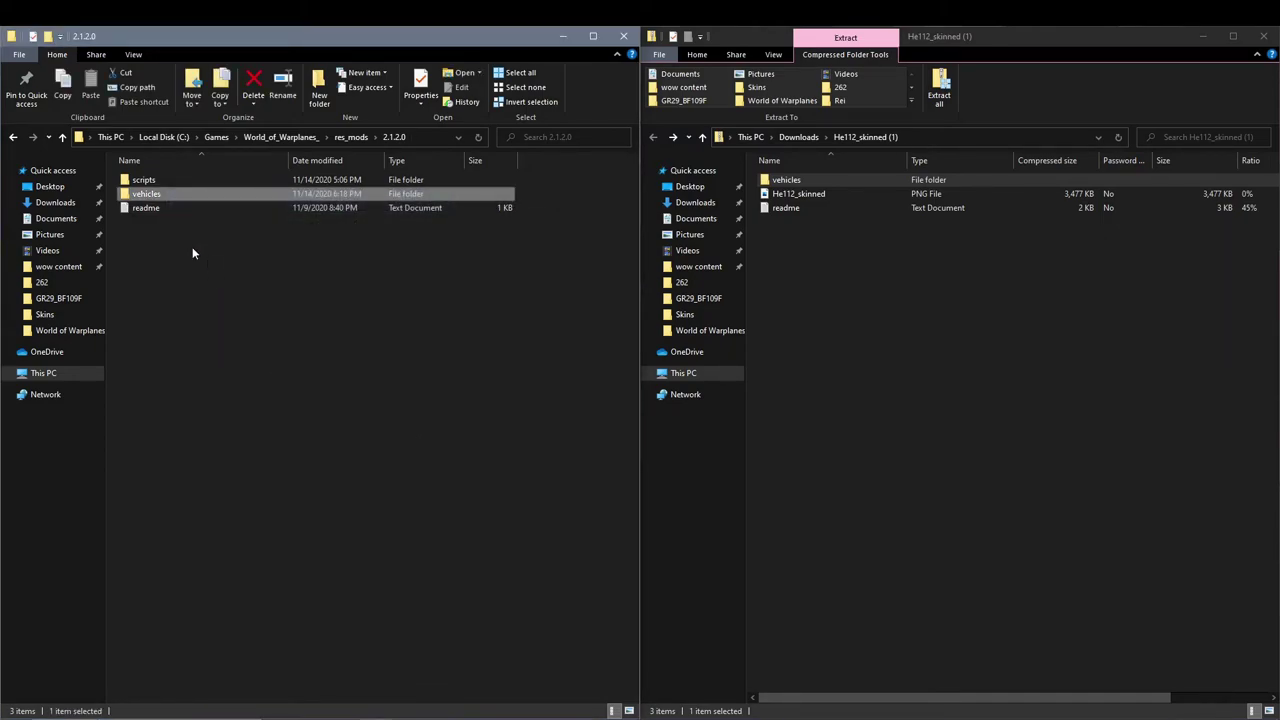
Step: Check the copied skin files in res_mods\2.1.2.0\vehicles\airplanes\german\GR30_HE112 and close both folder windows
double_click(147, 195)
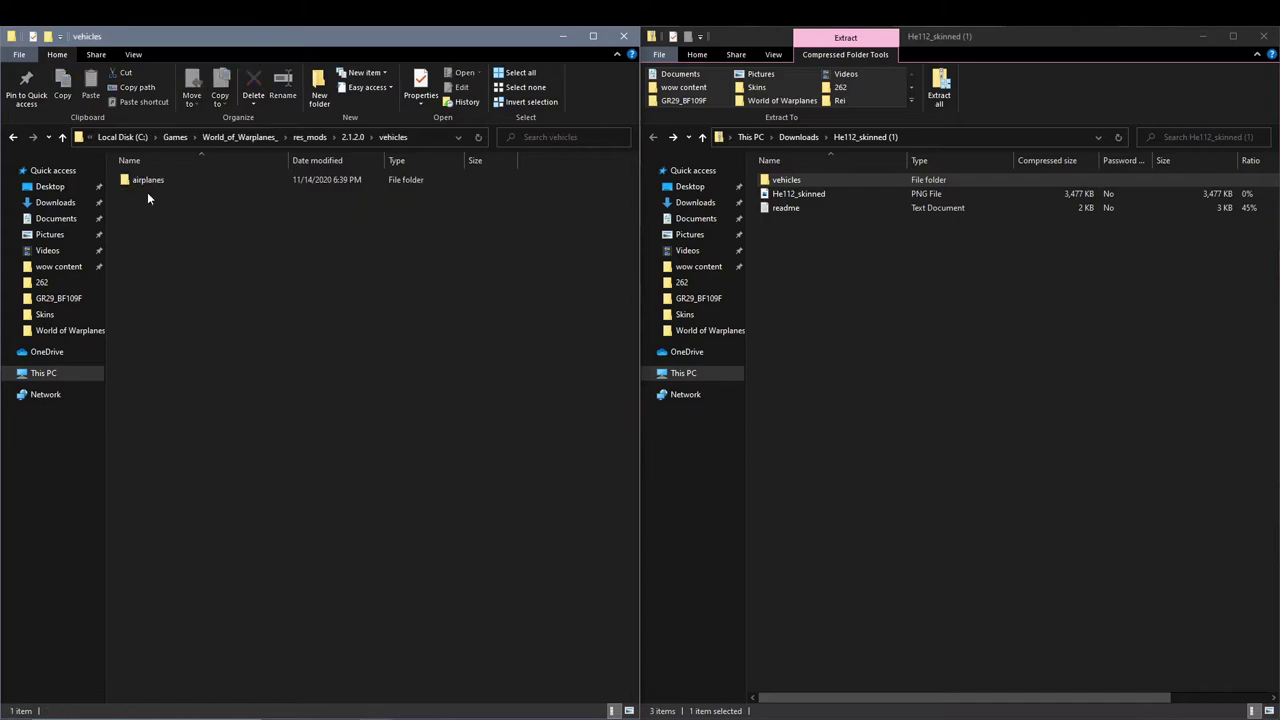
double_click(147, 181)
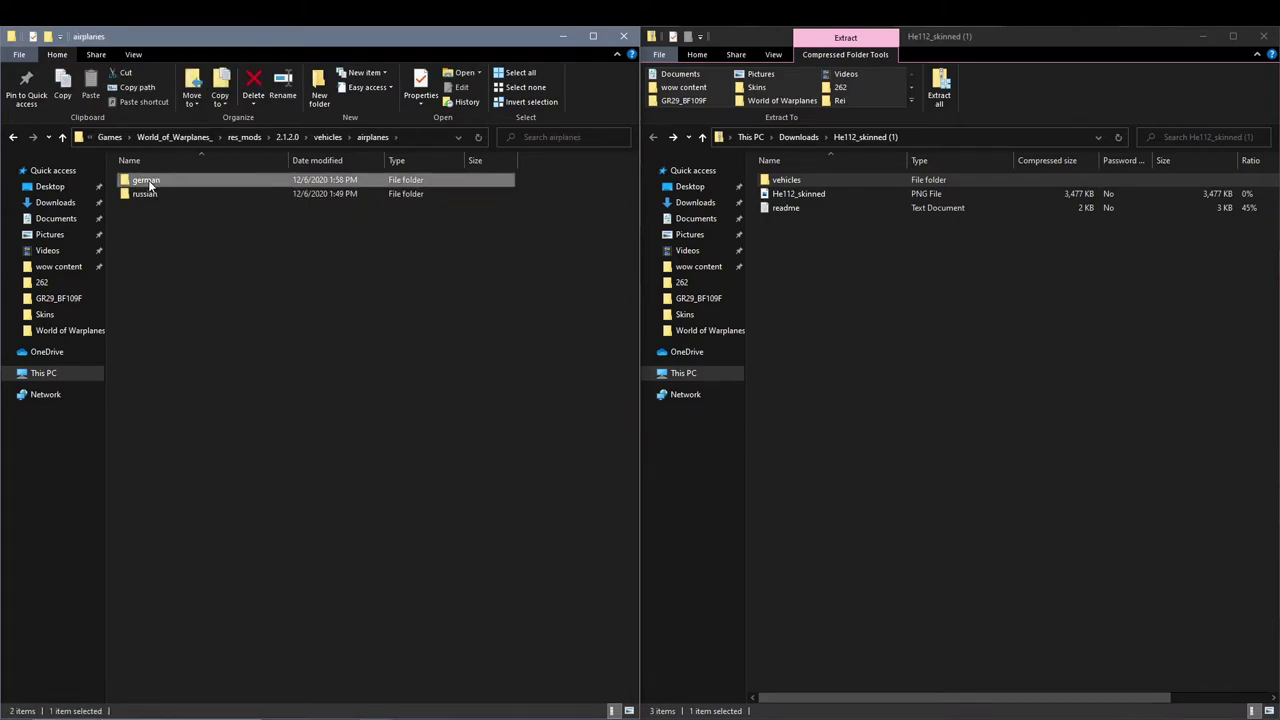
double_click(149, 182)
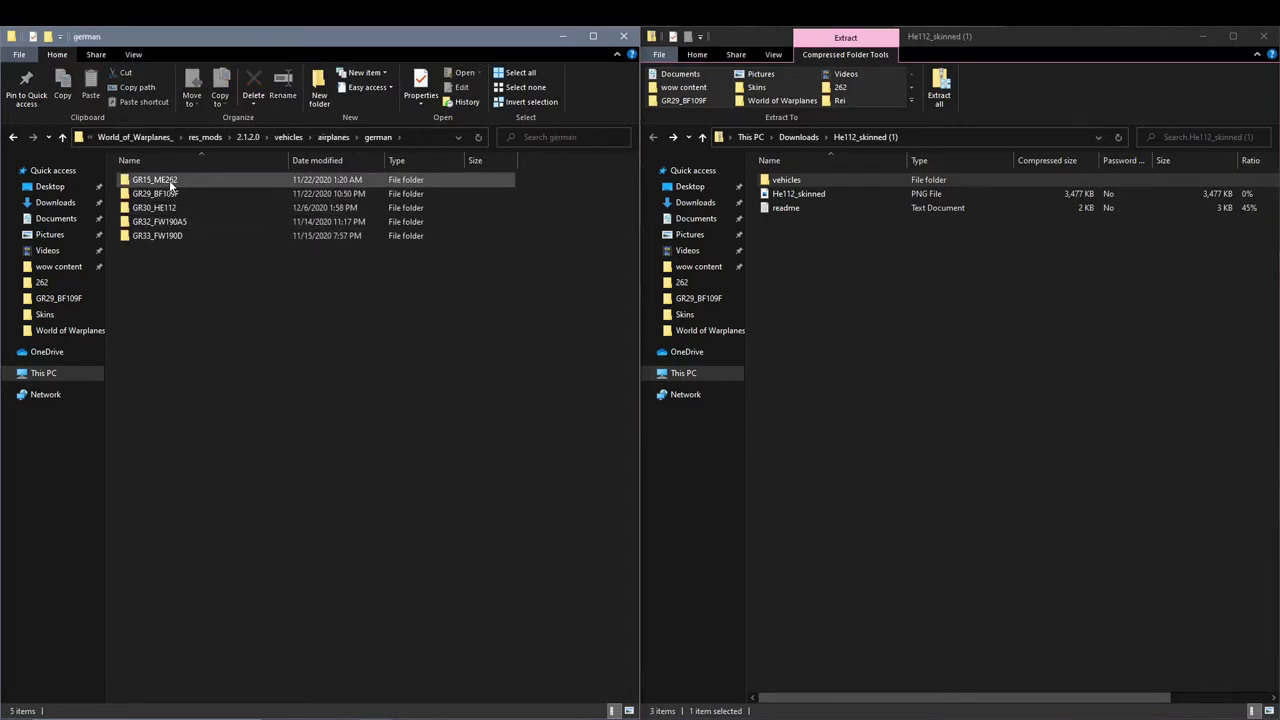
double_click(166, 208)
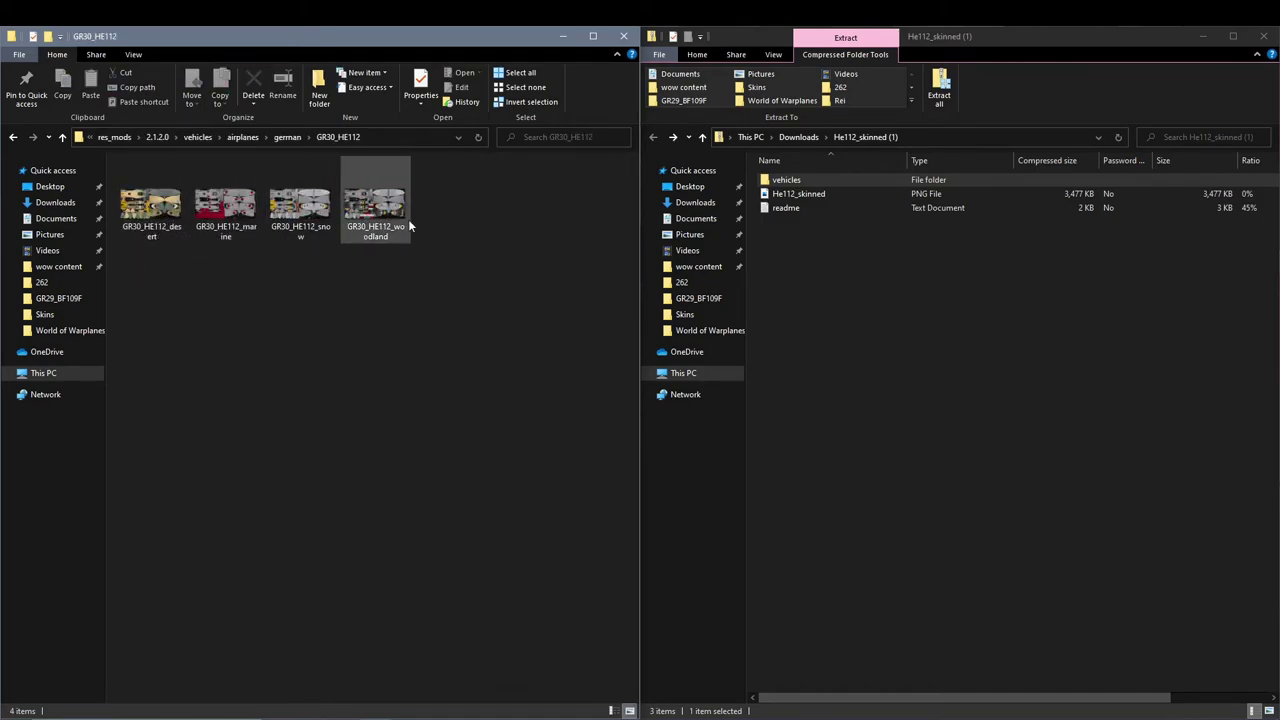
left_click(1265, 37)
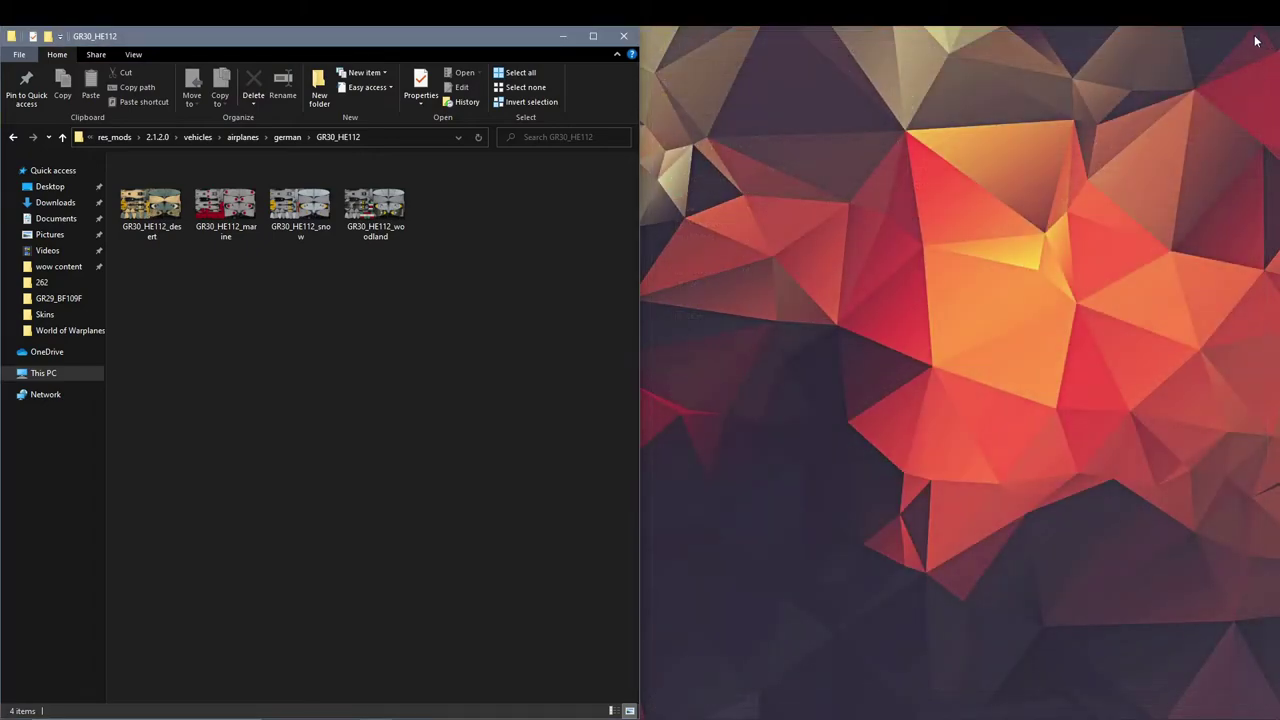
left_click(624, 37)
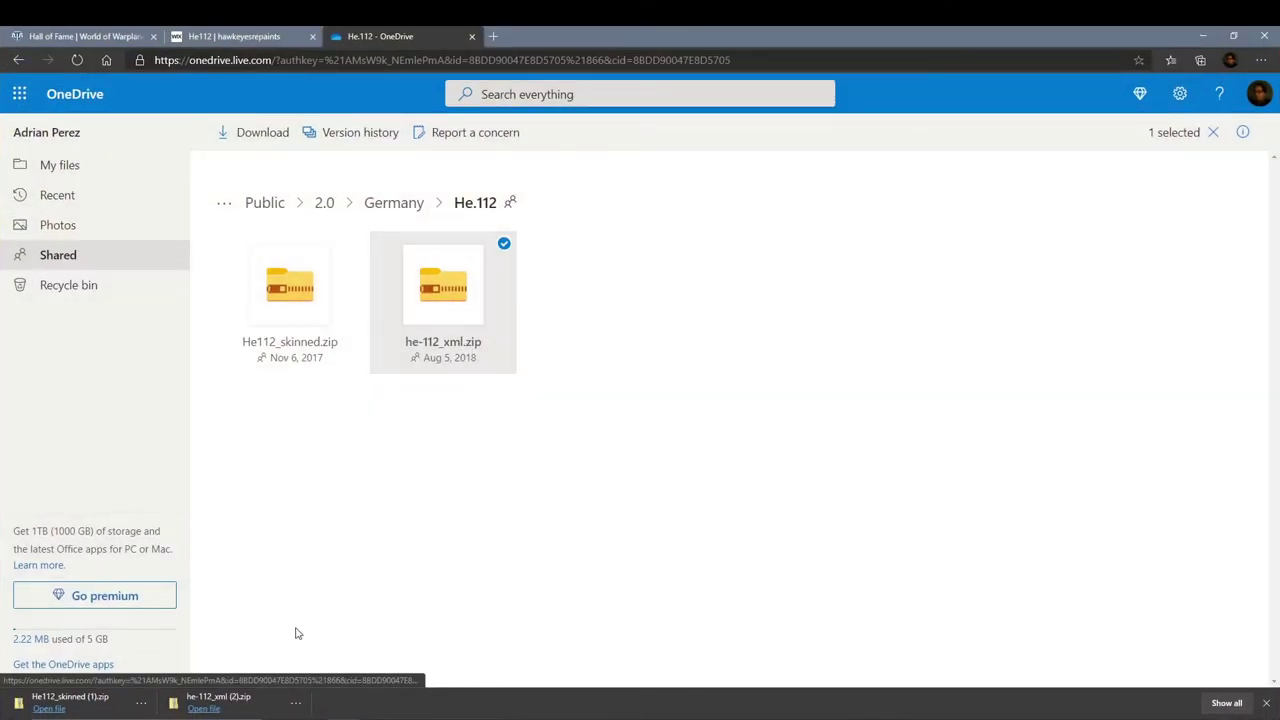
Step: Open the downloaded he-112_xml archive, minimize the browser and snap the archive window to the right half of the desktop
left_click(206, 710)
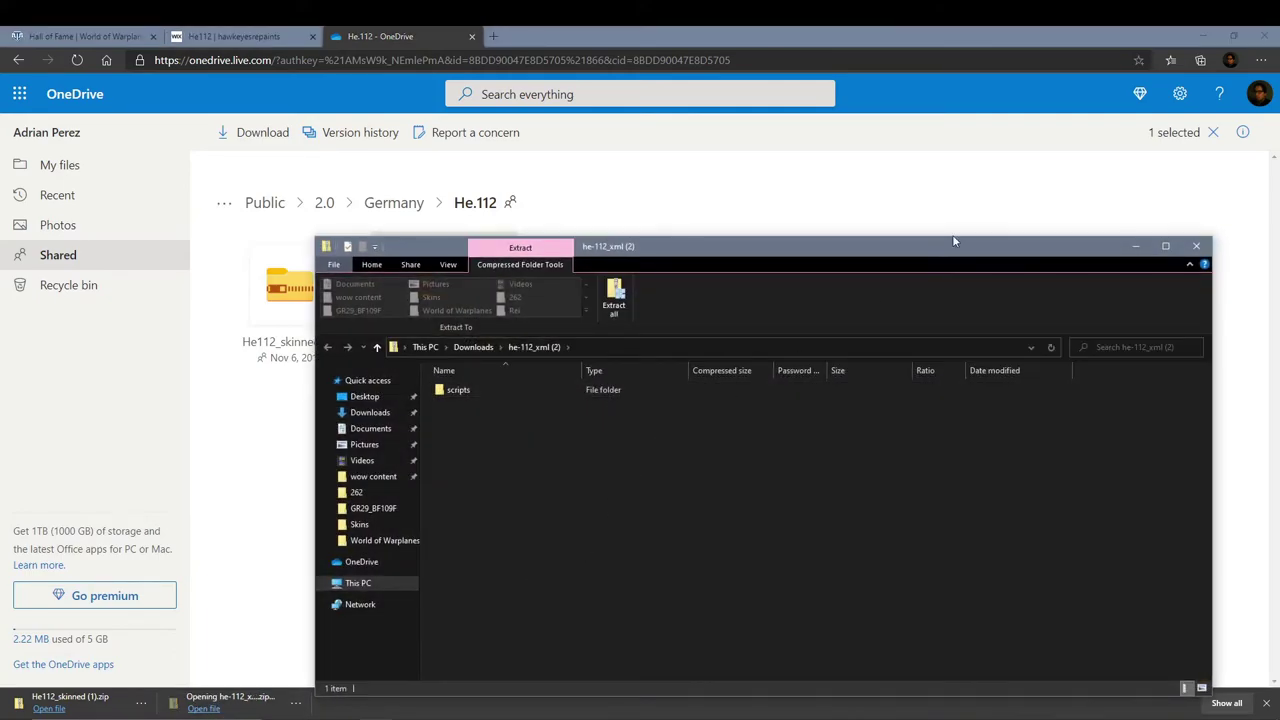
left_click(1203, 36)
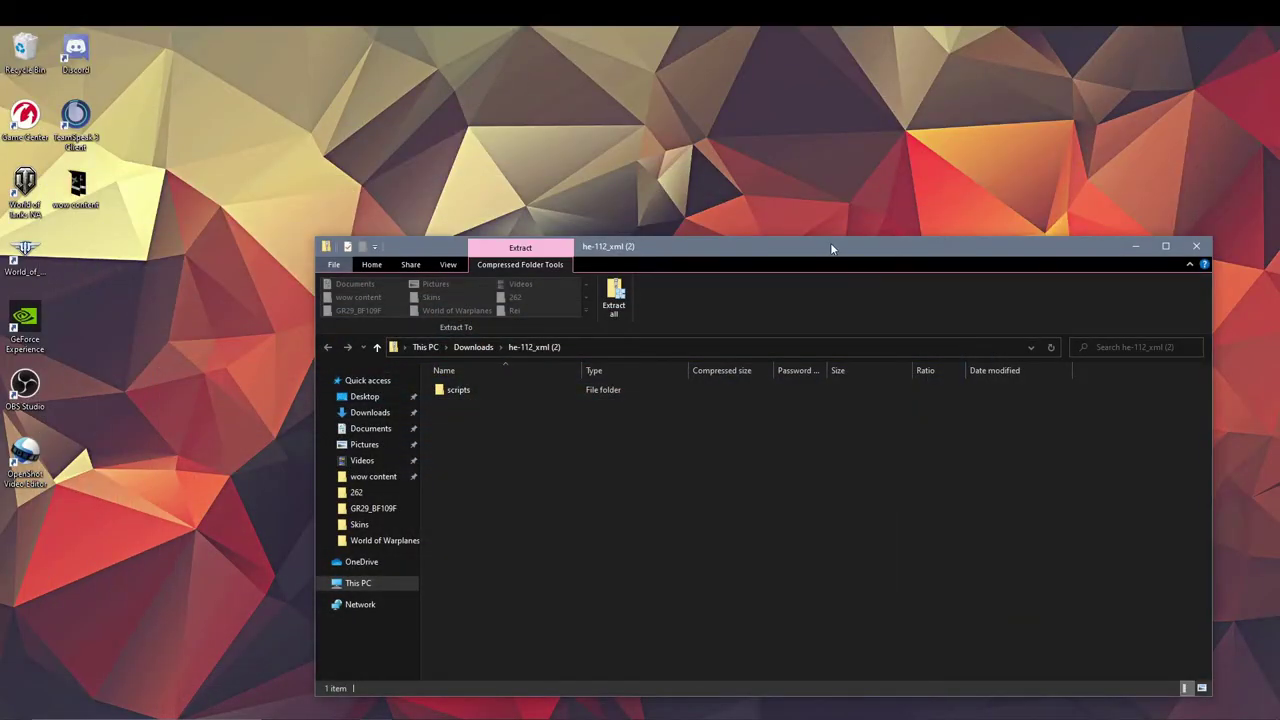
left_click_drag(830, 248, 1279, 205)
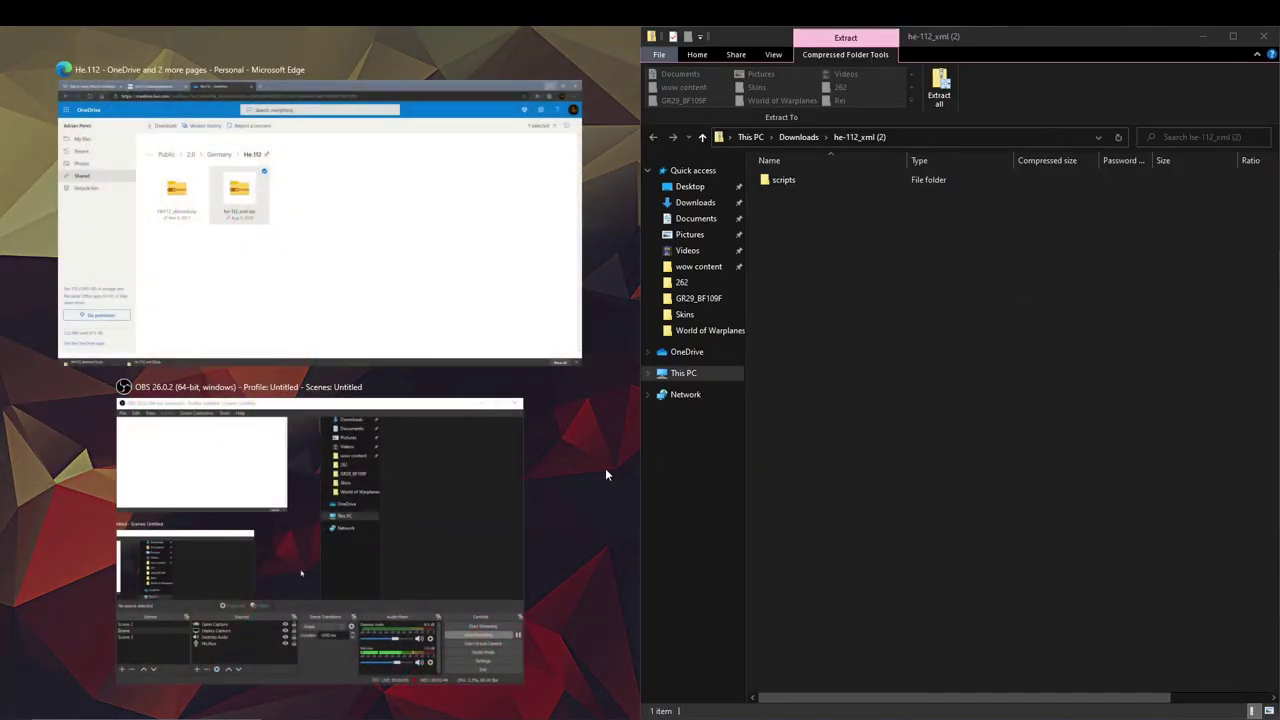
left_click(606, 472)
Step: Open the World of Warplanes shortcut's file location and snap it beside the he-112_xml archive window
right_click(30, 255)
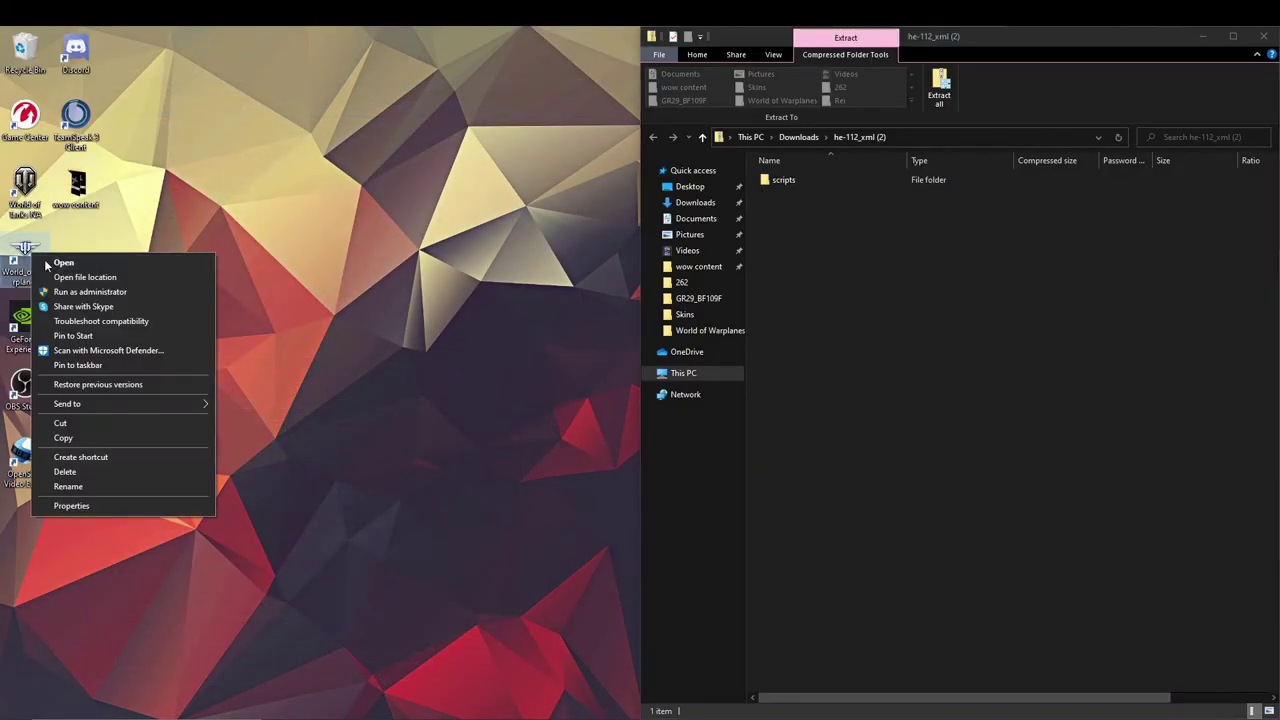
left_click(75, 279)
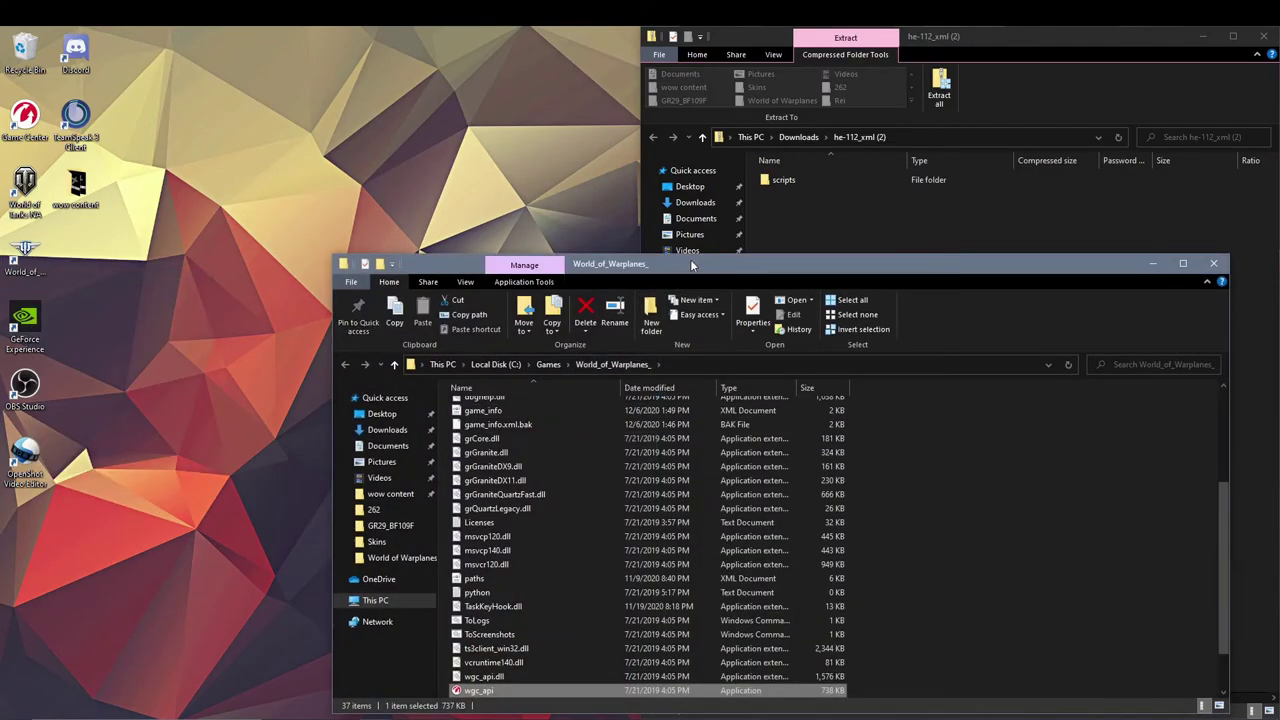
left_click_drag(690, 259, 0, 220)
left_click(1006, 390)
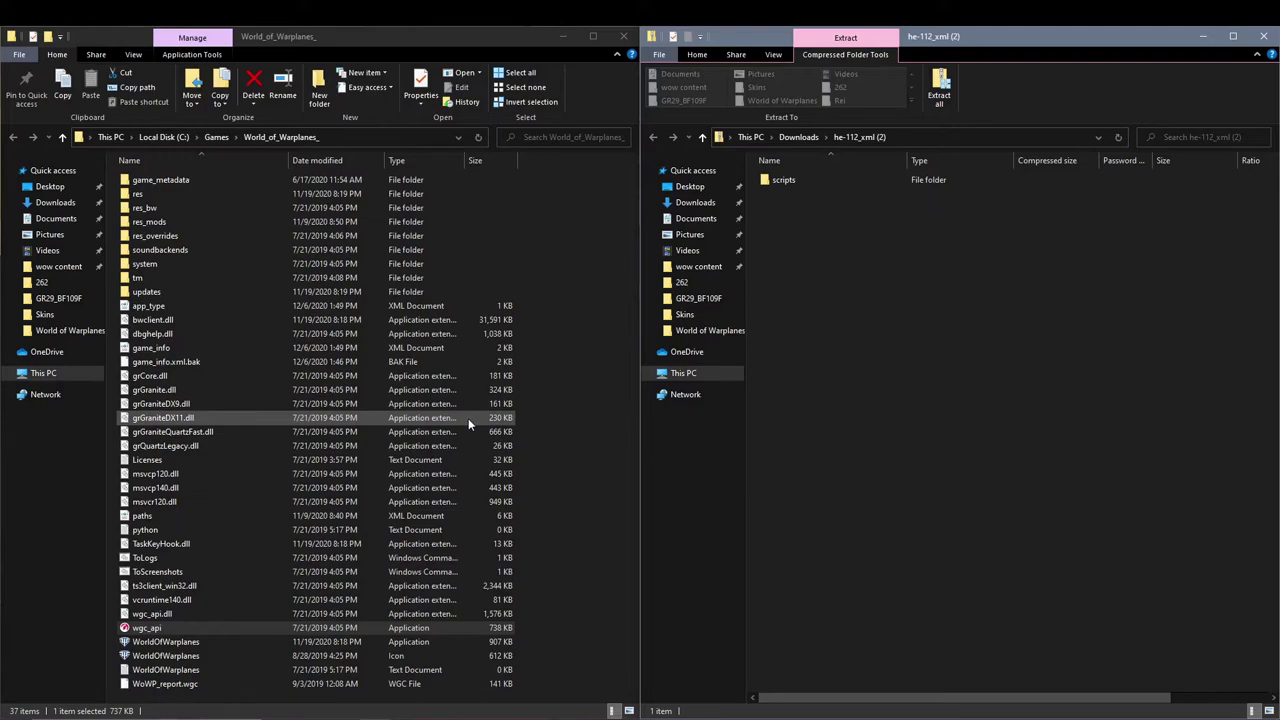
Step: Copy the scripts folder from the he-112_xml archive into the game's res_mods\2.1.2.0 folder
left_click(230, 222)
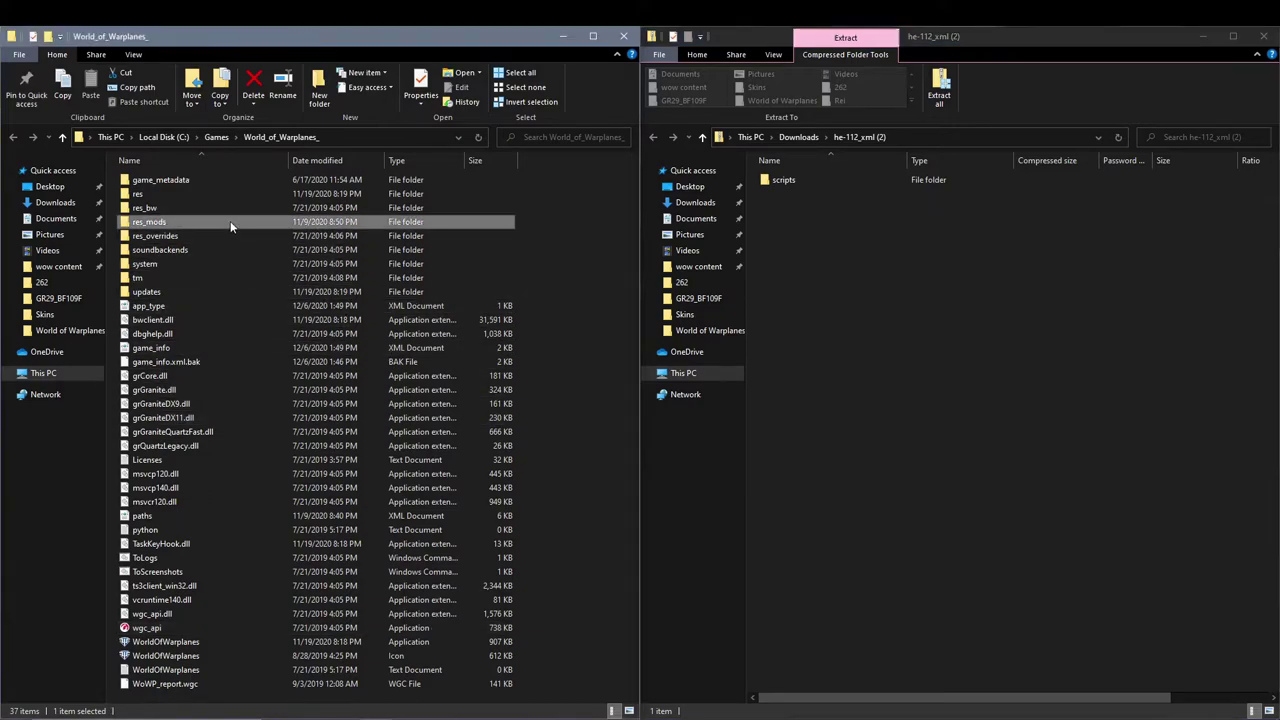
double_click(230, 222)
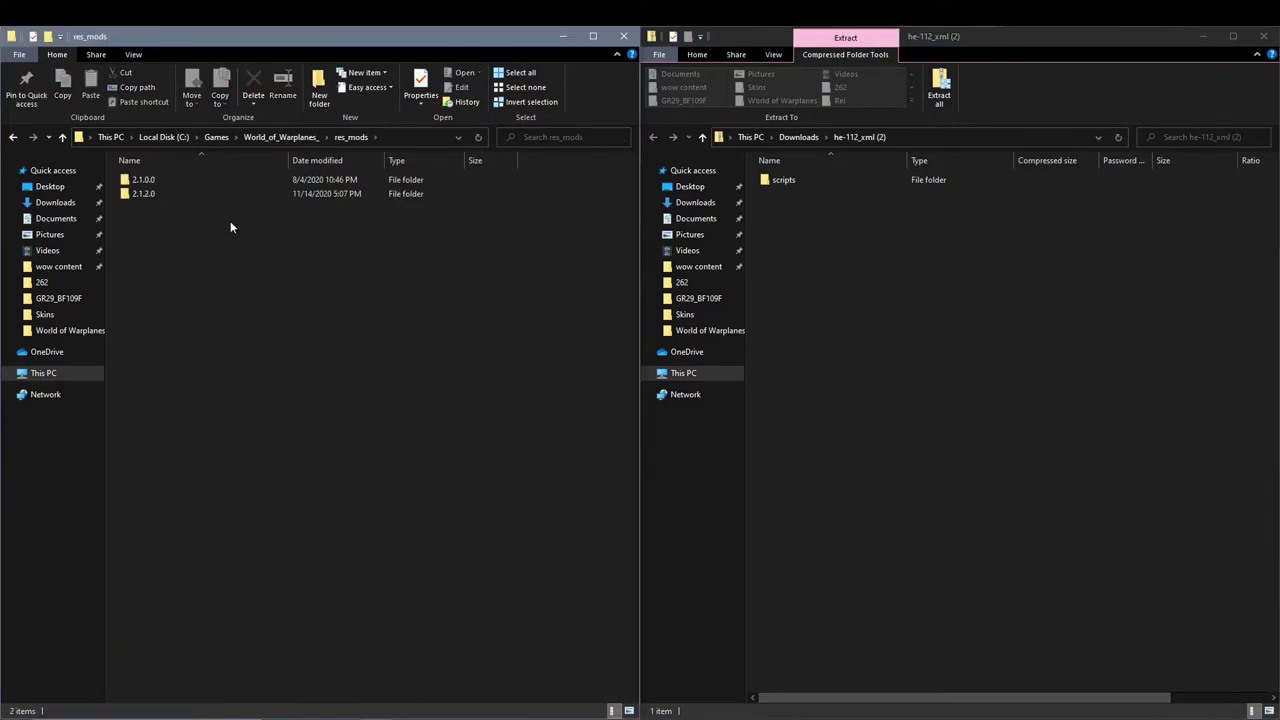
double_click(177, 192)
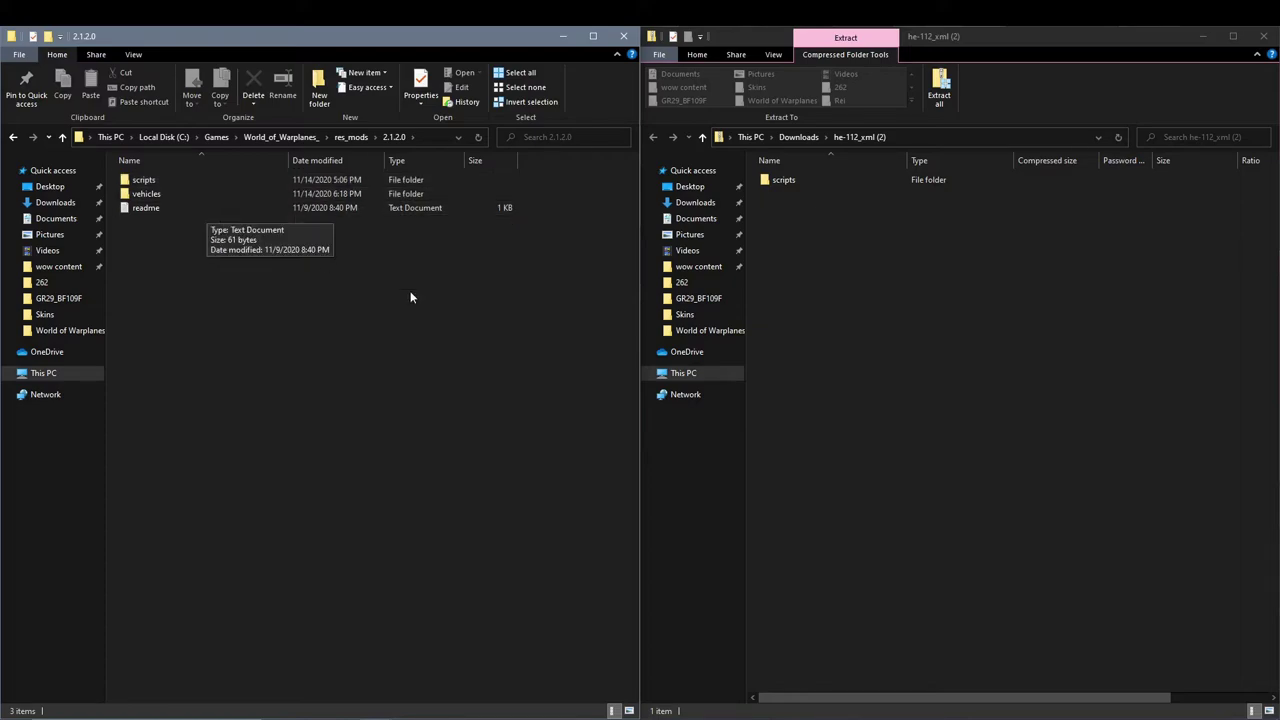
left_click_drag(790, 181, 302, 343)
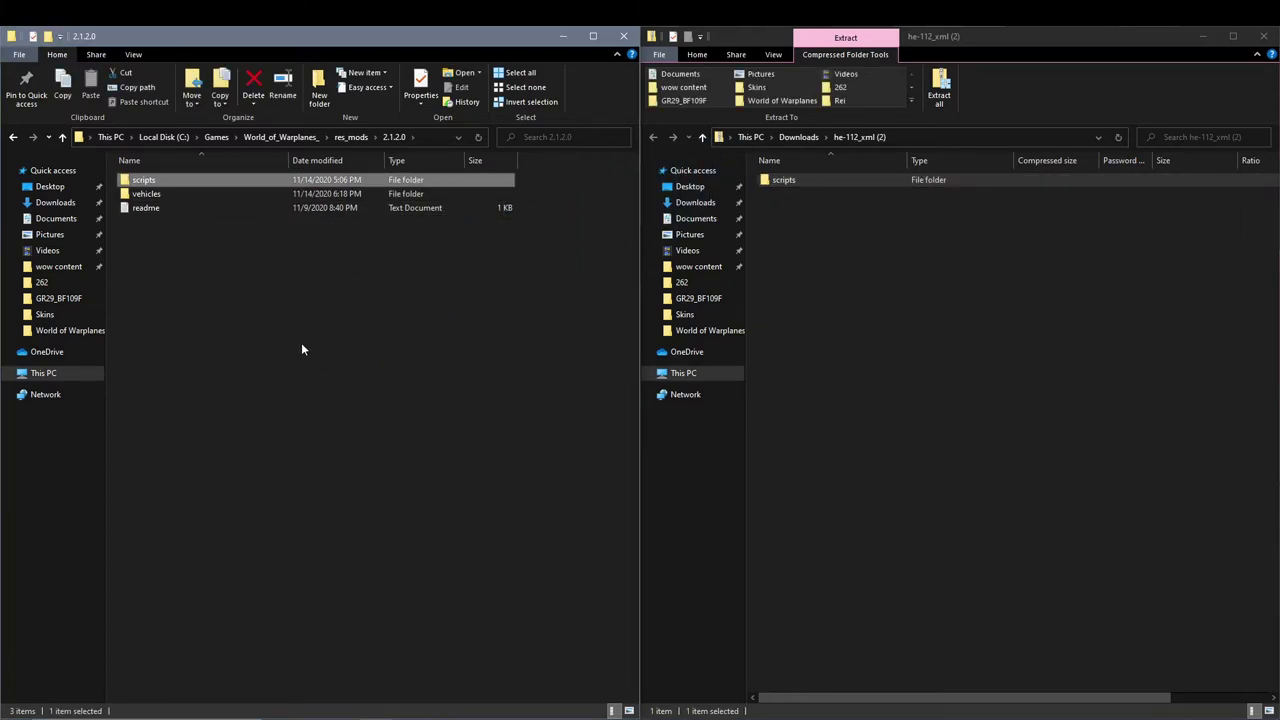
Step: Check for the he-112 XML file in res_mods\2.1.2.0\scripts\db\aircrafts\Germany and close both folder windows
double_click(150, 180)
double_click(150, 179)
double_click(152, 179)
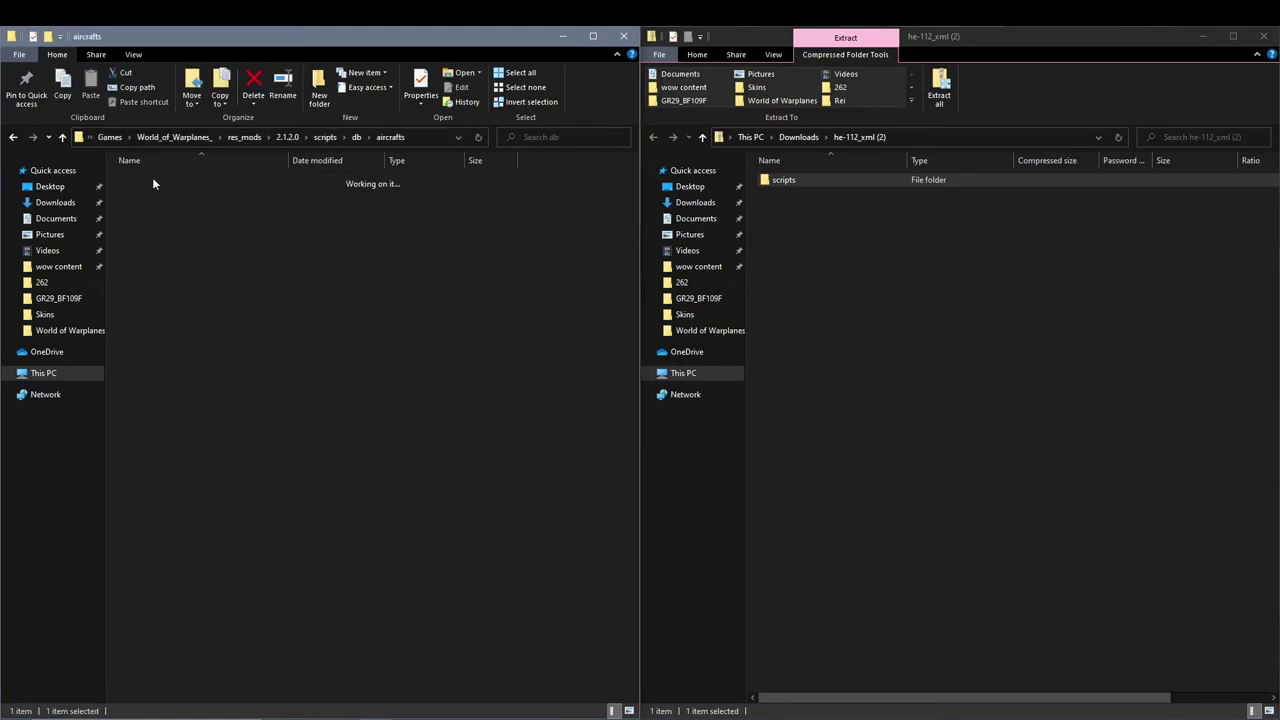
double_click(152, 181)
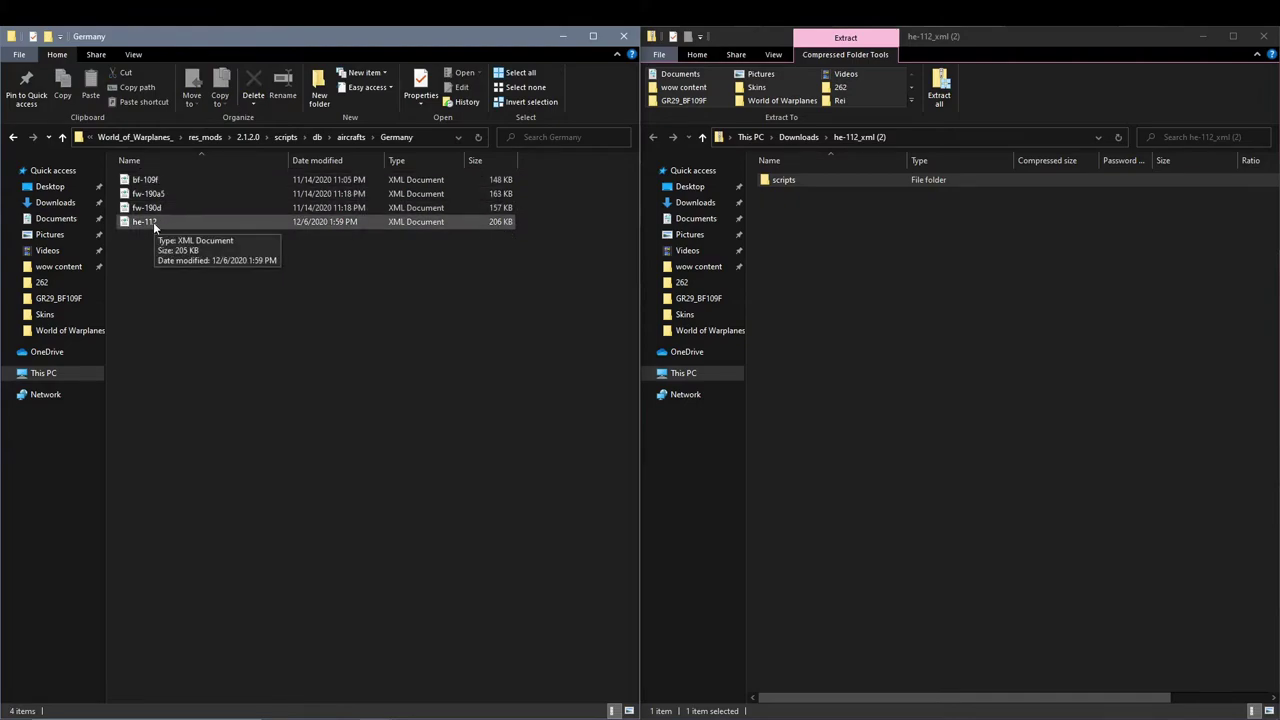
left_click(621, 36)
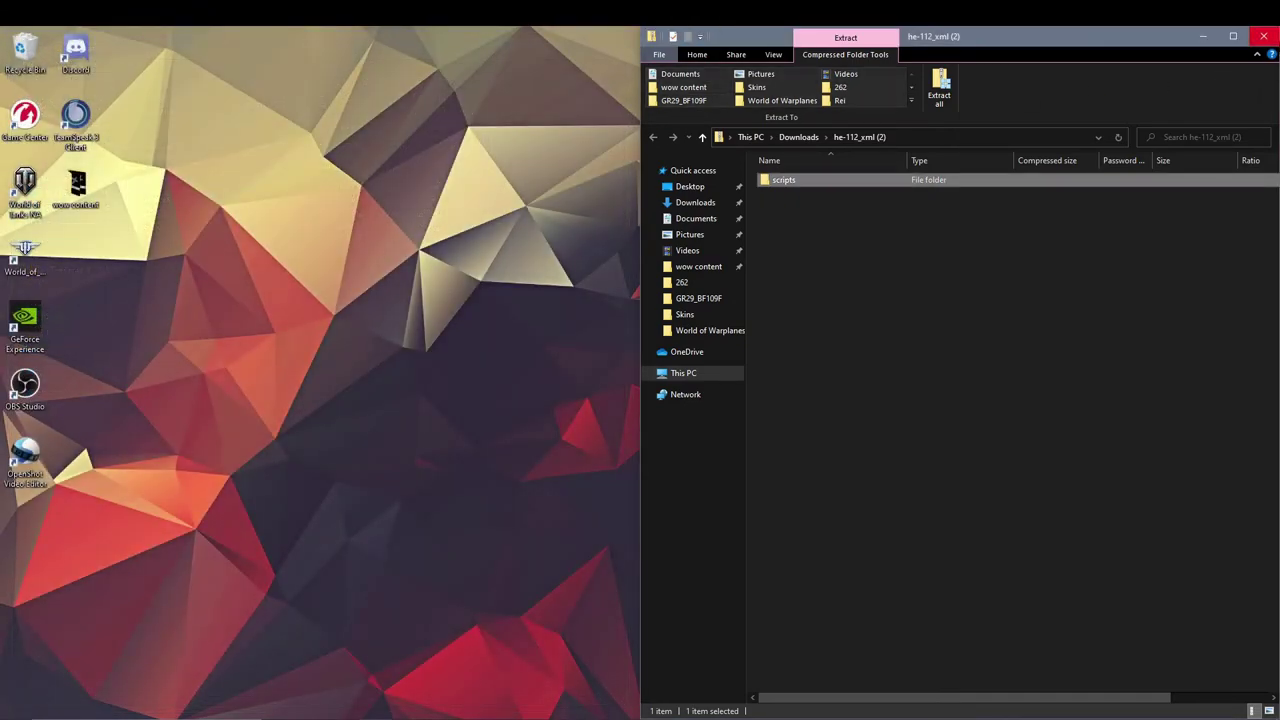
left_click(1266, 37)
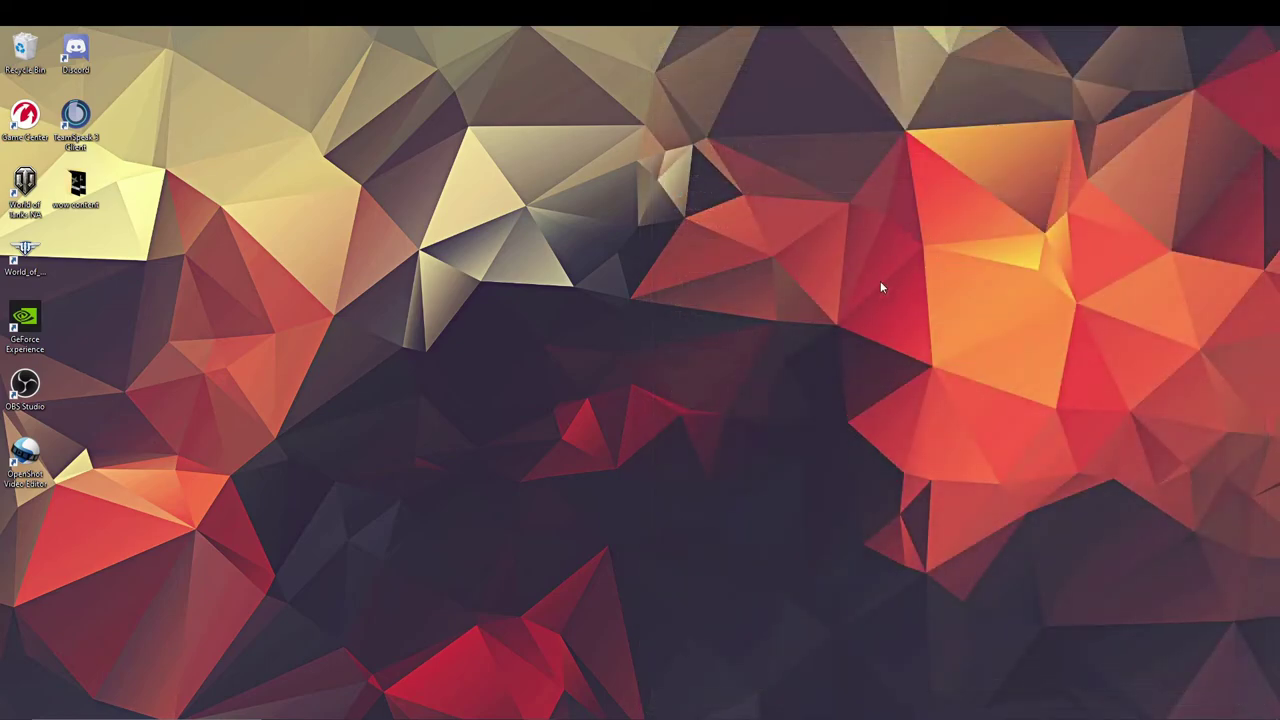
right_click(25, 251)
left_click(55, 276)
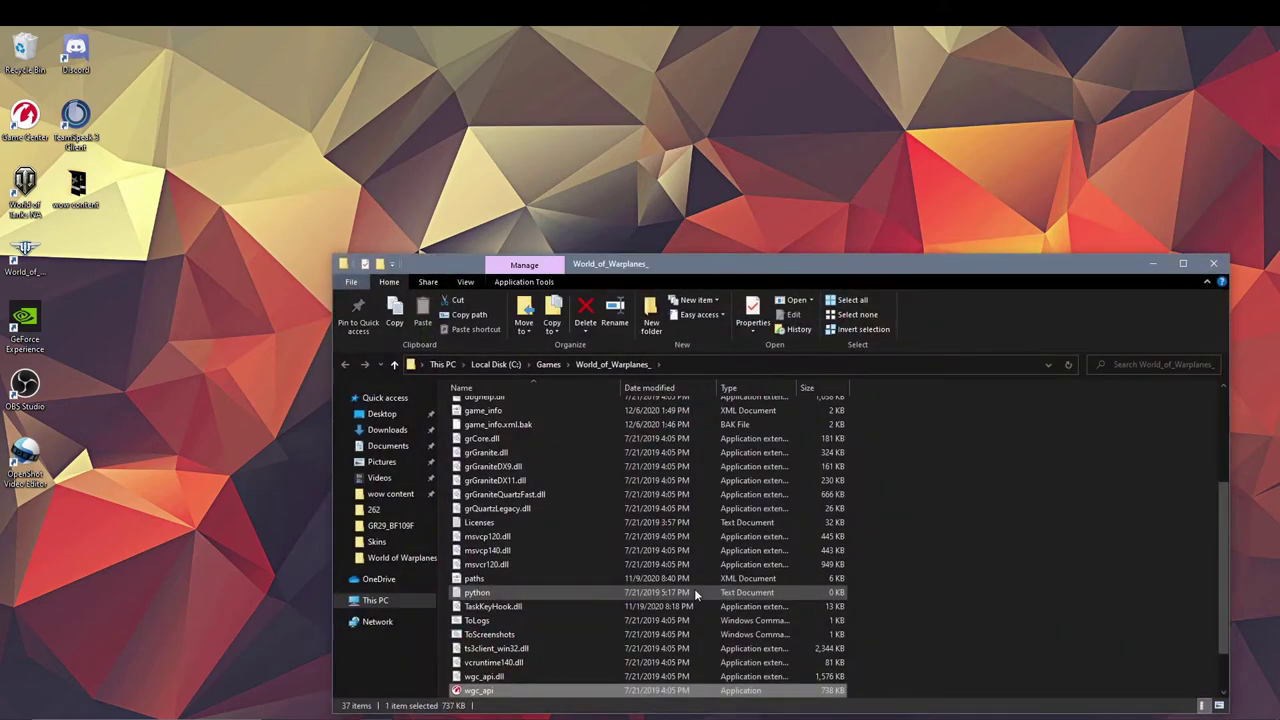
left_click(1213, 263)
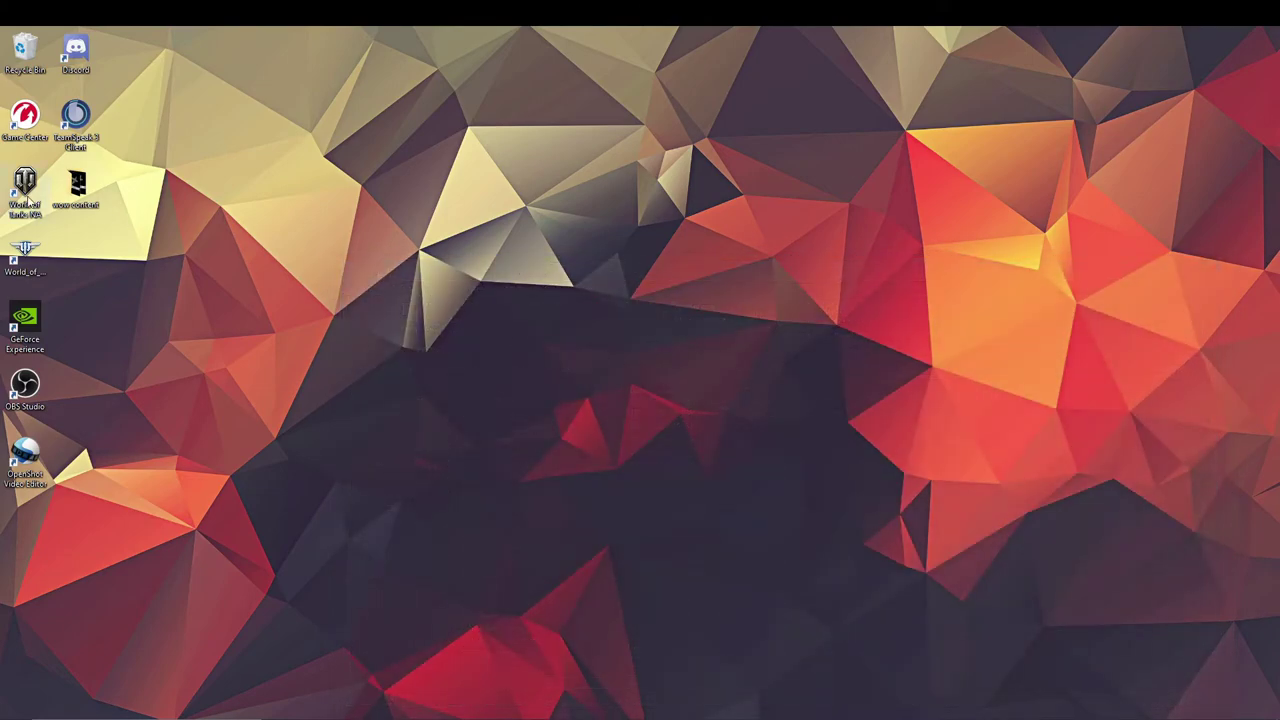
Step: Open the World of Warplanes page in the game launcher and launch the game with its cached data cleared
right_click(26, 251)
key("Escape")
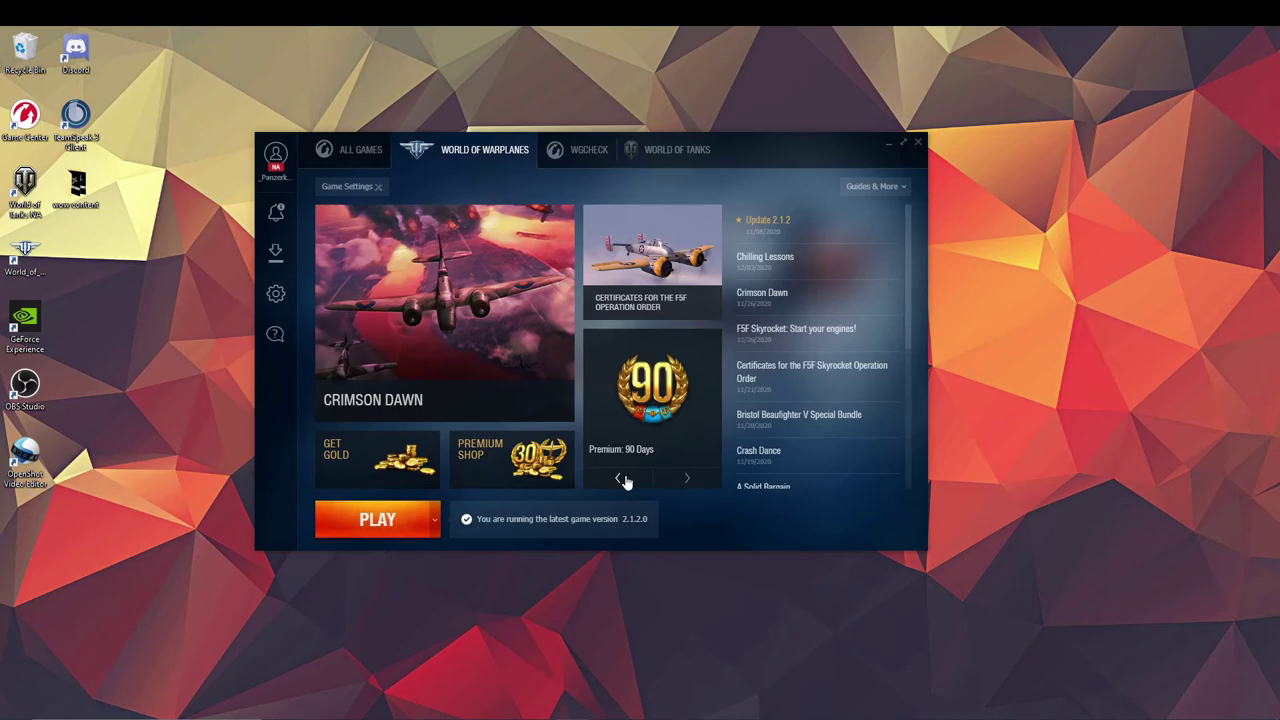
left_click(434, 520)
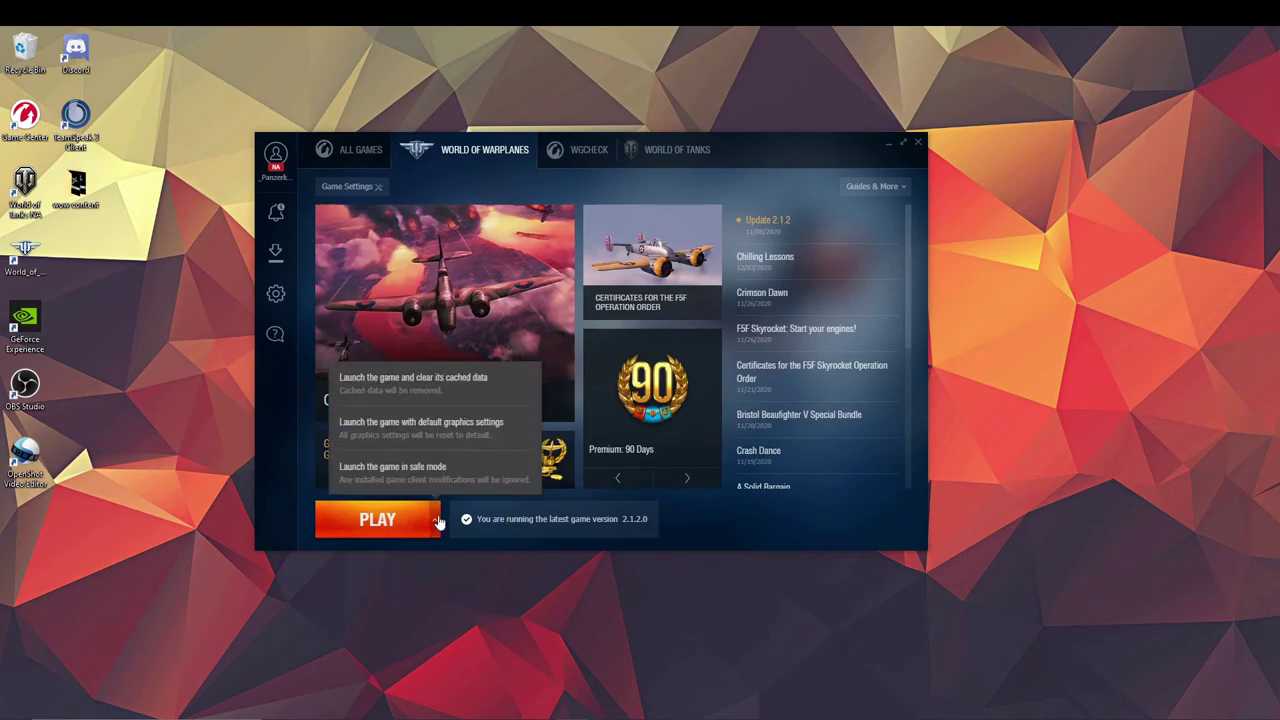
left_click(440, 383)
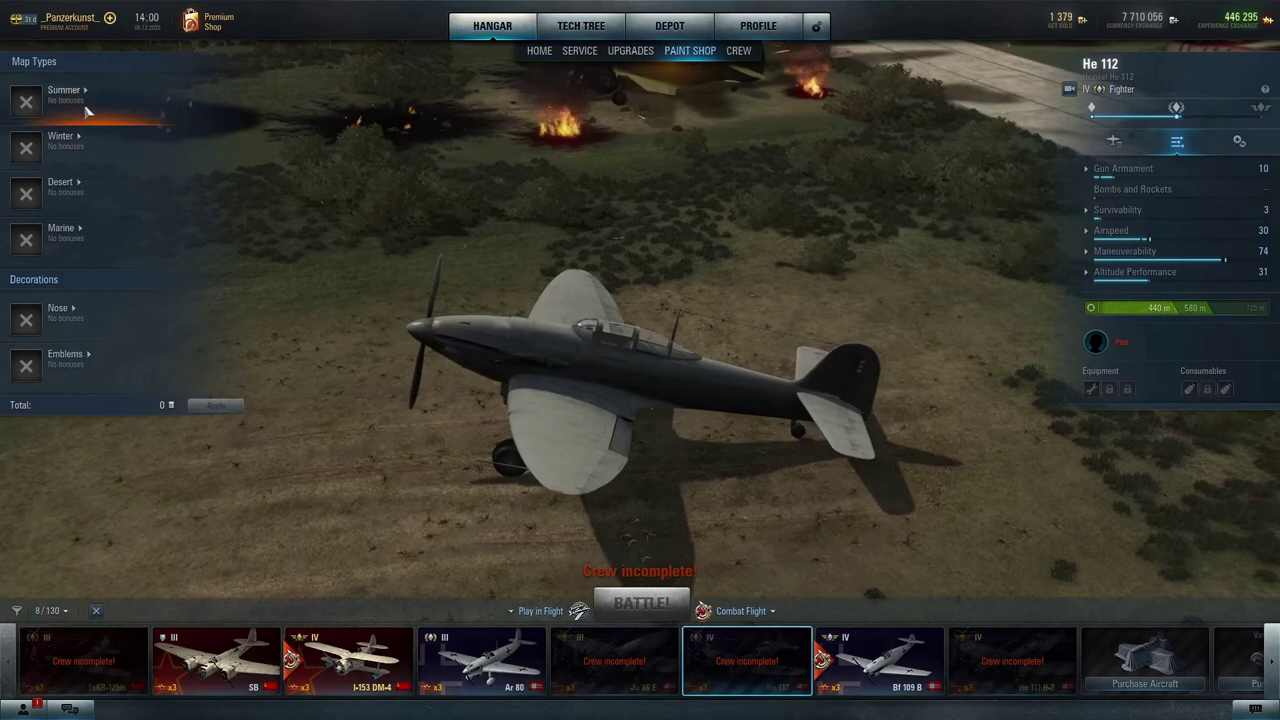
Step: Preview all five Summer paint schemes, three without bonuses and two Concealing, on the He 112 in the Paint Shop
left_click(87, 112)
left_click(186, 100)
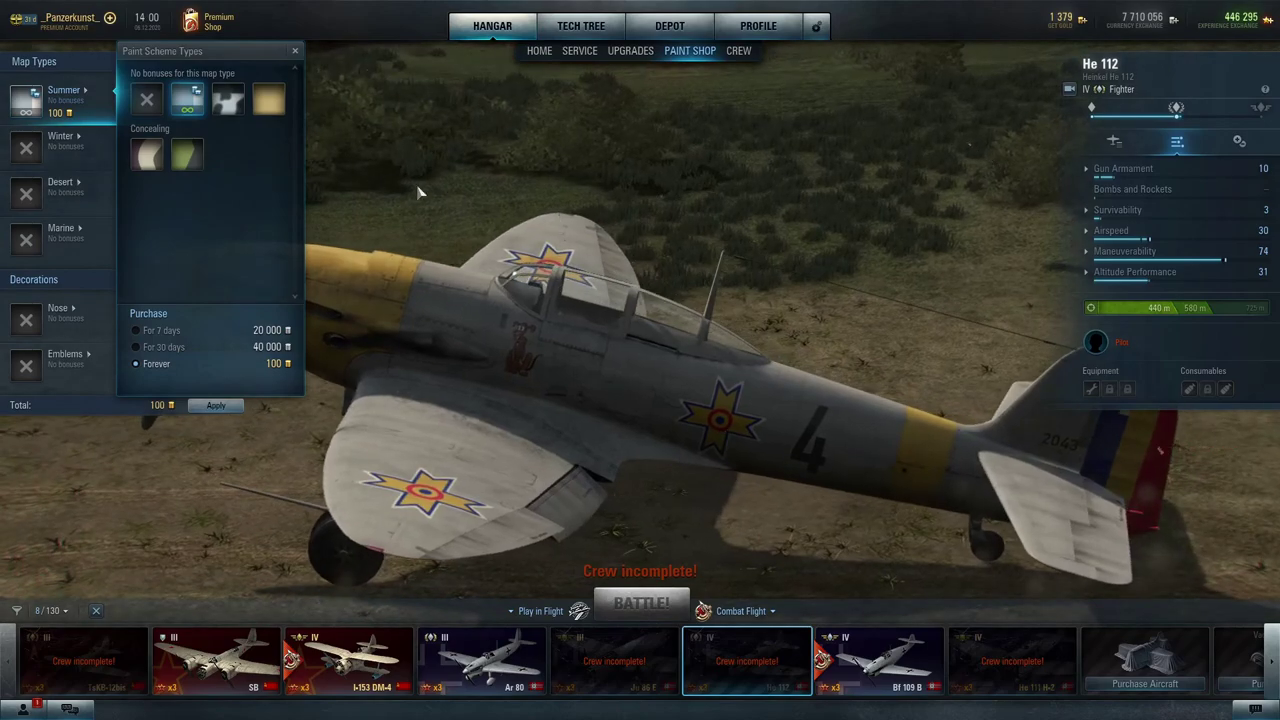
left_click(233, 106)
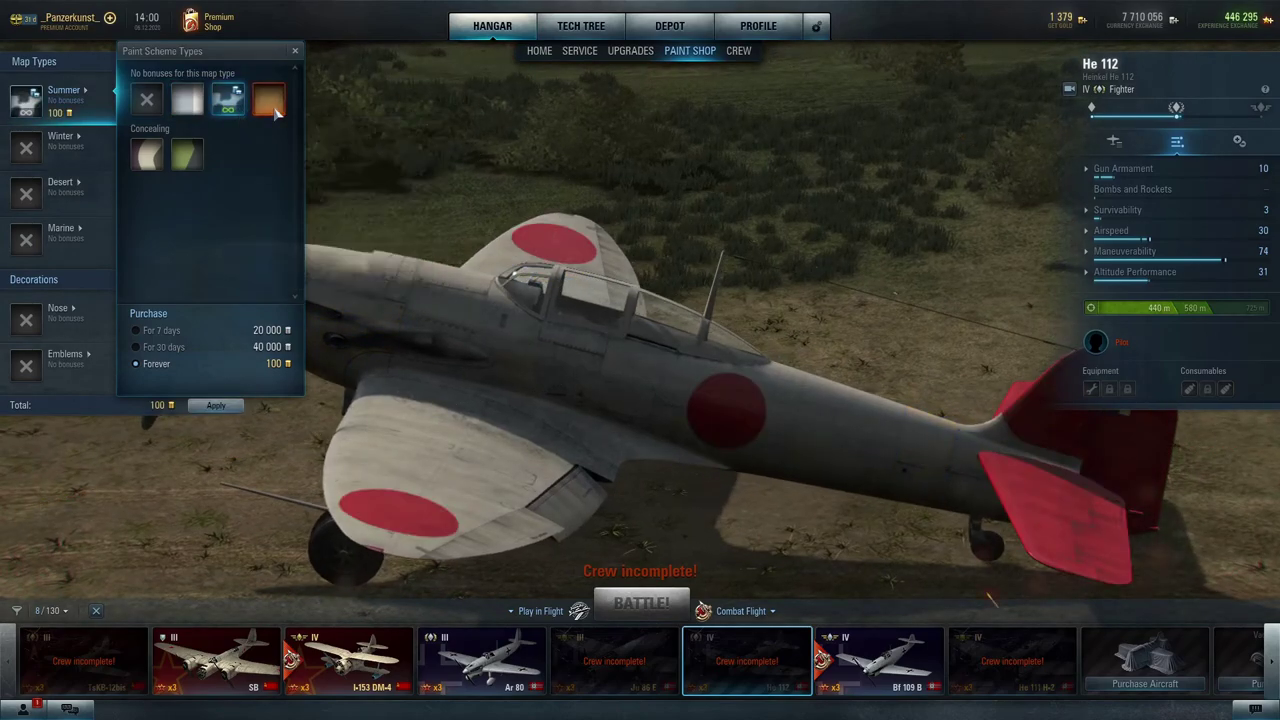
left_click(268, 98)
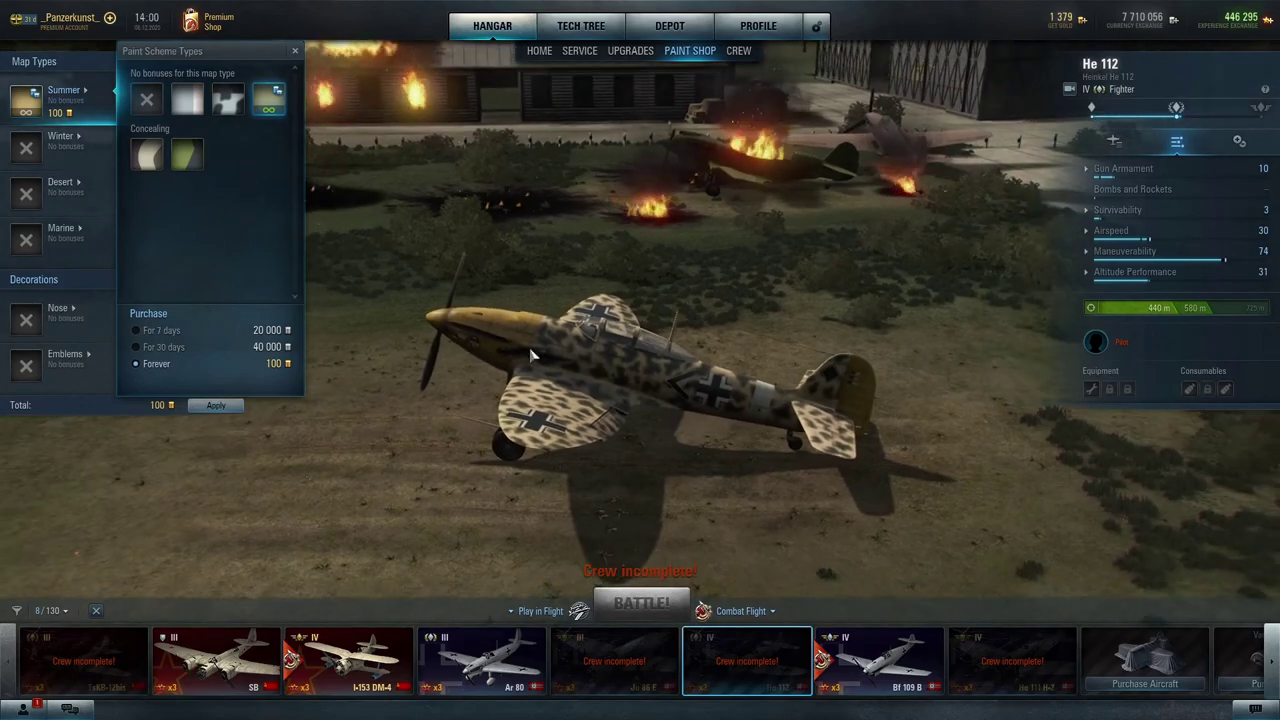
left_click(147, 152)
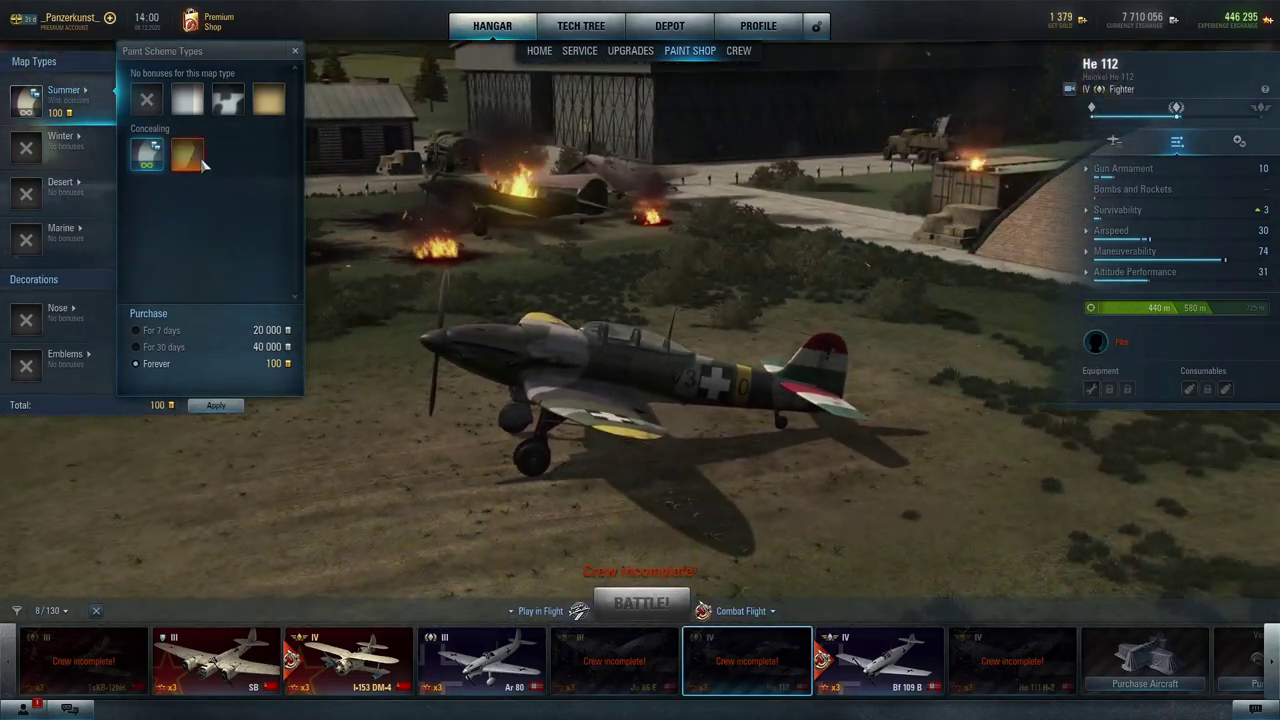
left_click(198, 160)
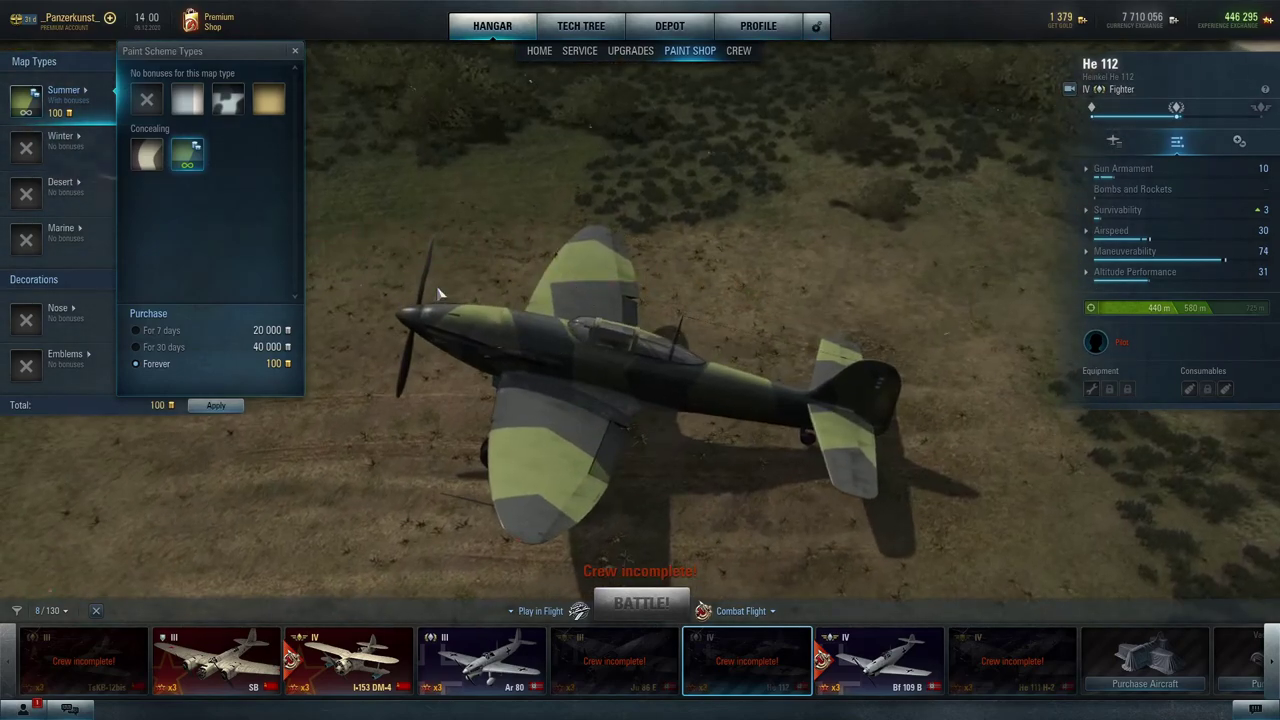
Step: Preview the first Concealing scheme and the first two no-bonus Summer schemes again, and reset the He 112 to no paint scheme
left_click(146, 153)
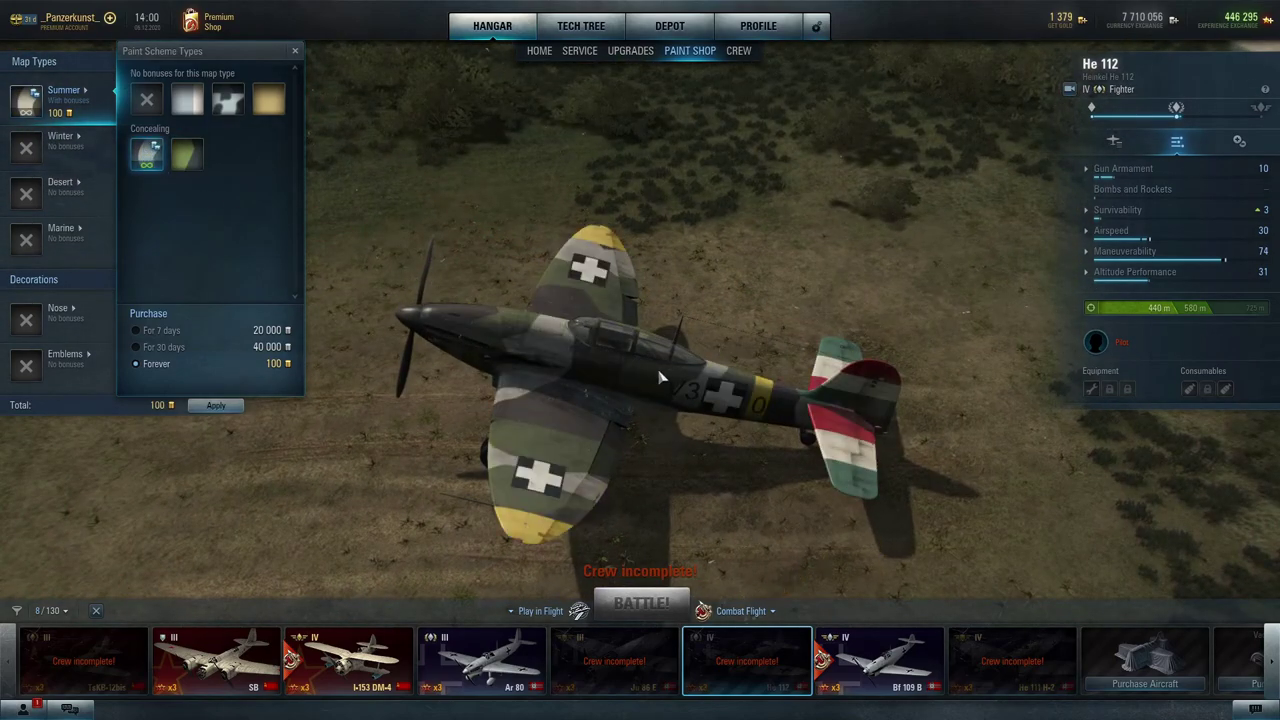
left_click(228, 98)
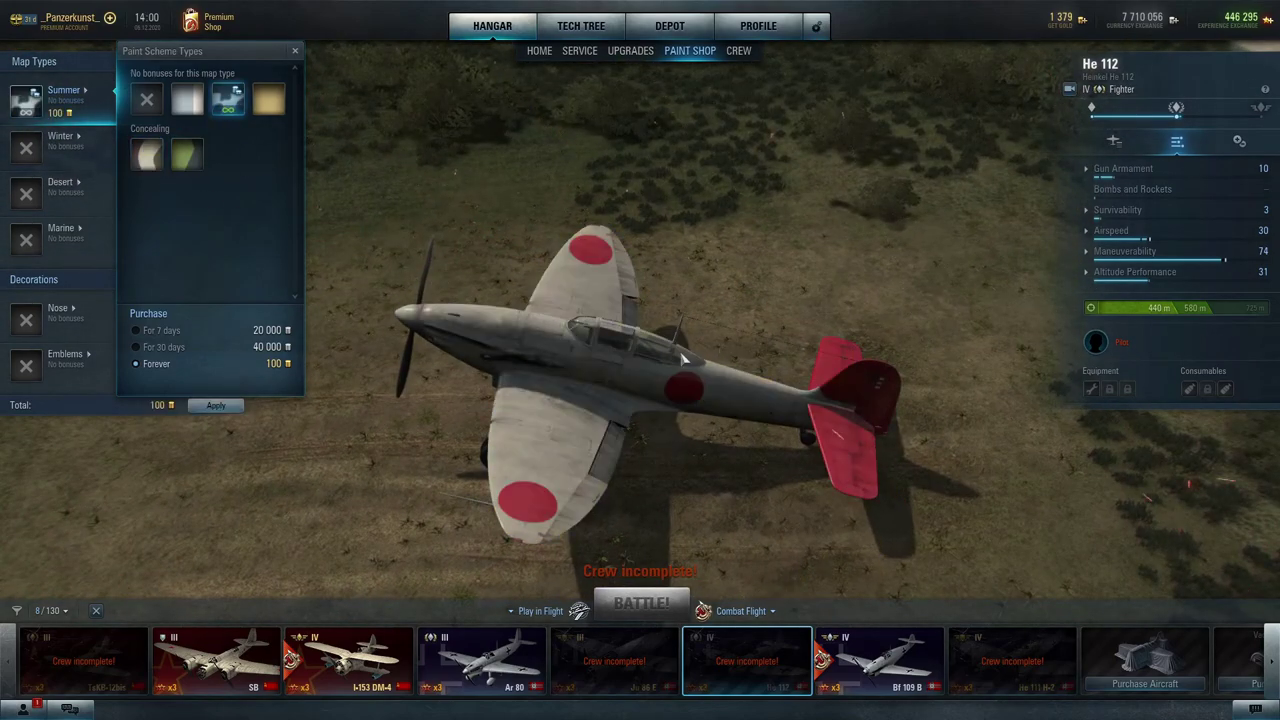
left_click(195, 100)
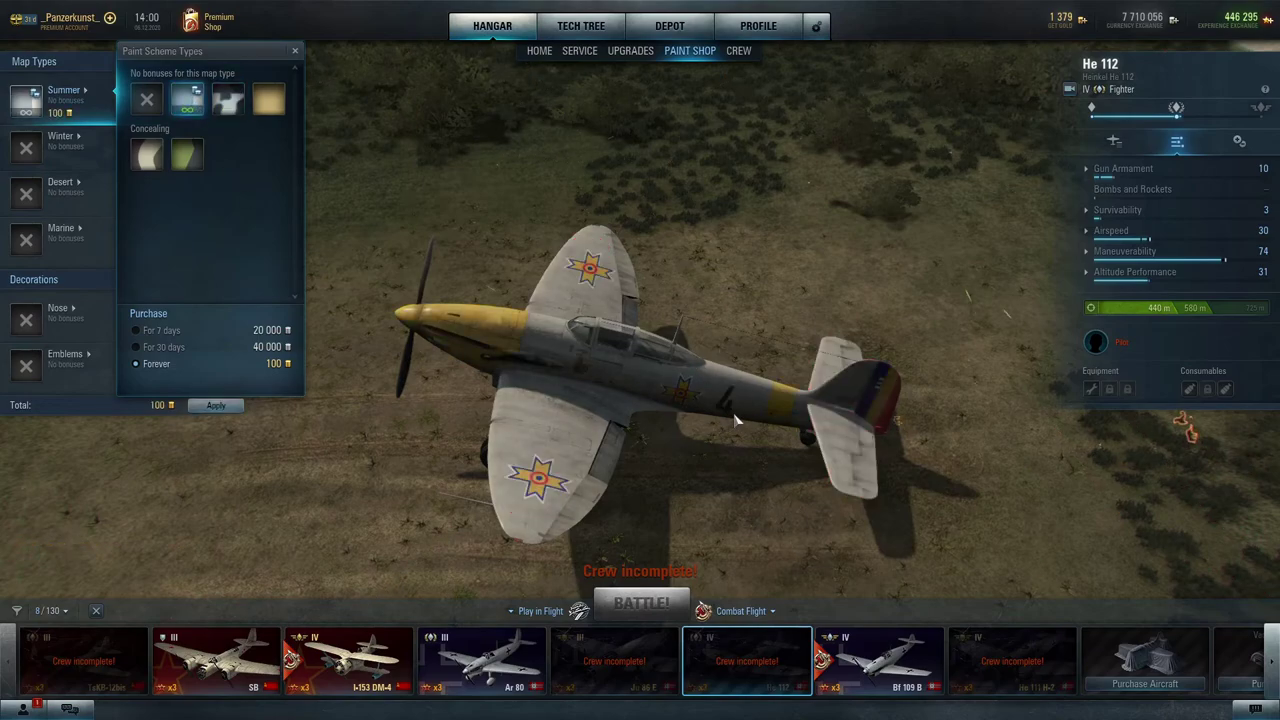
left_click_drag(686, 428, 738, 449)
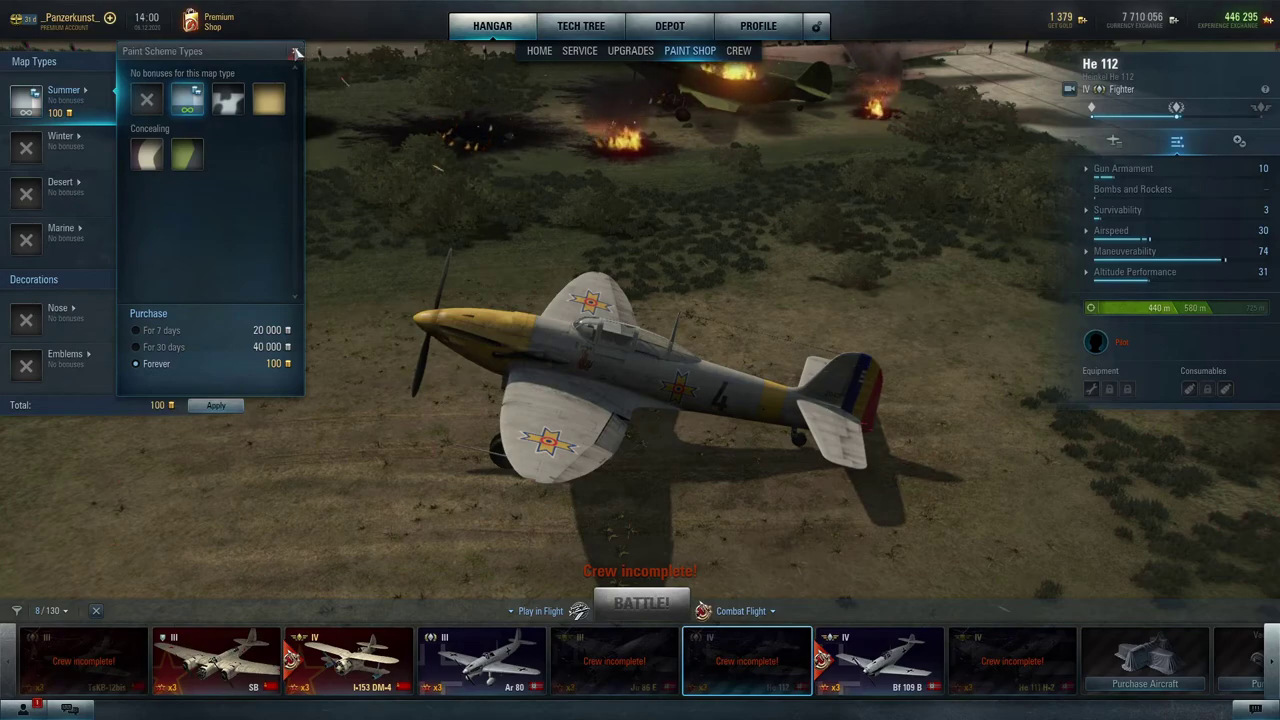
left_click(148, 101)
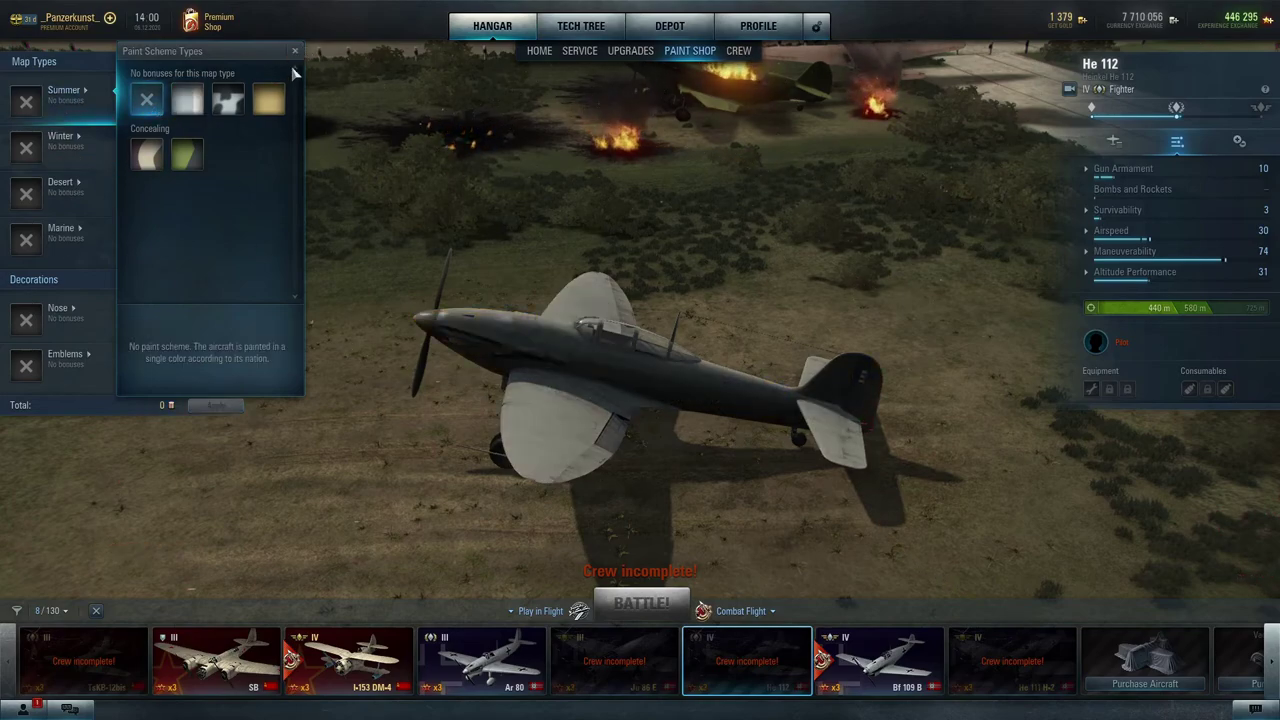
Step: Leave the Paint Shop, check the skin files in res_mods\2.1.2.0\vehicles\airplanes\german\GR30_HE112 of the World of Warplanes folder, and close the folder window
left_click(539, 51)
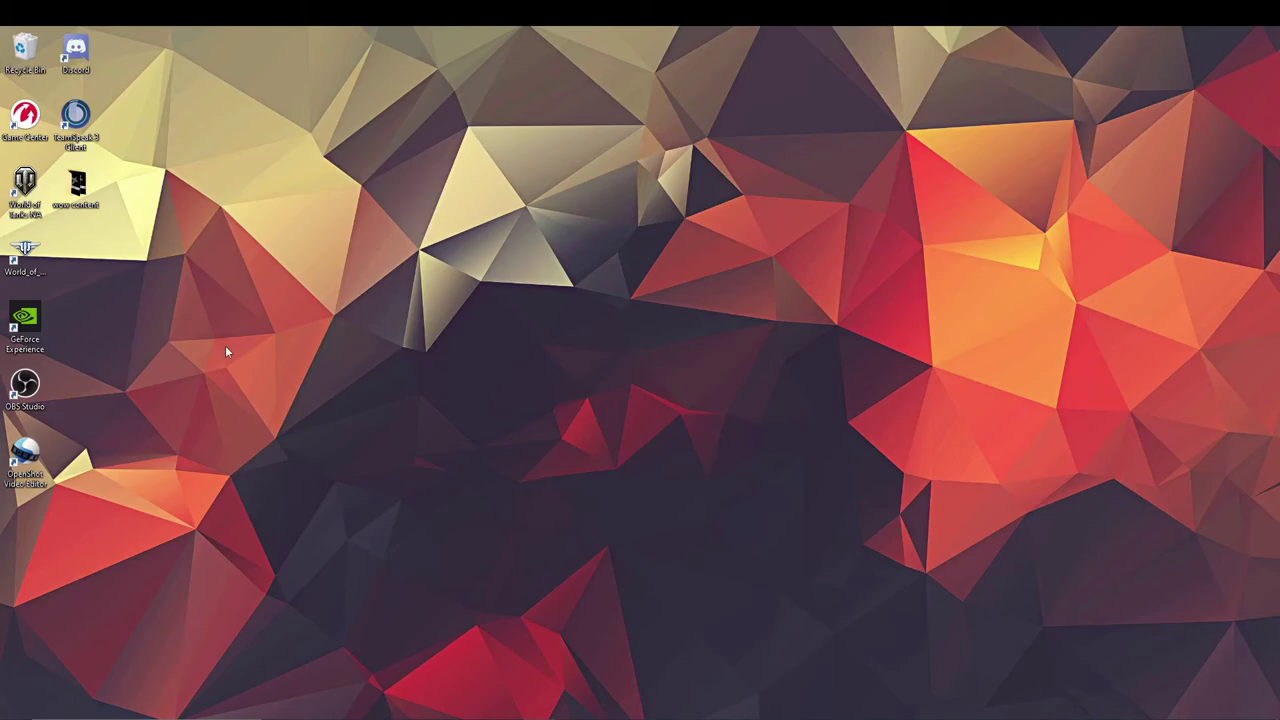
right_click(22, 252)
left_click(60, 278)
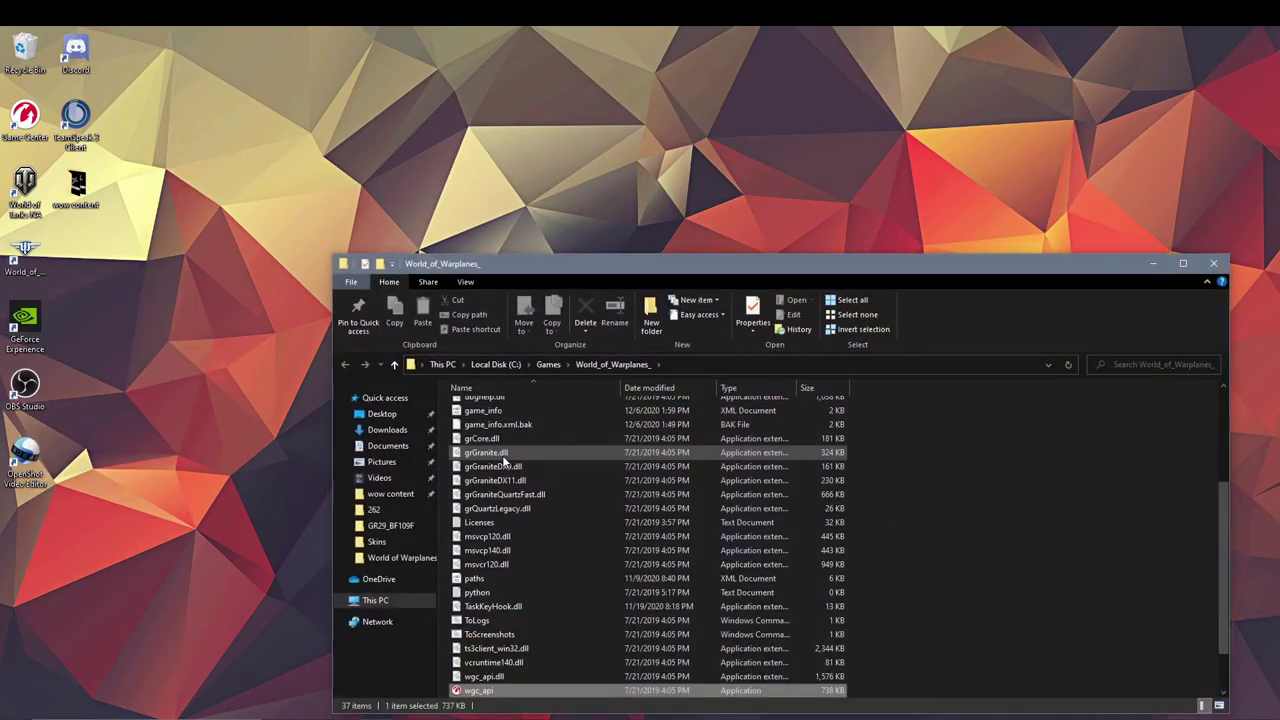
scroll(515, 480, "up", 3)
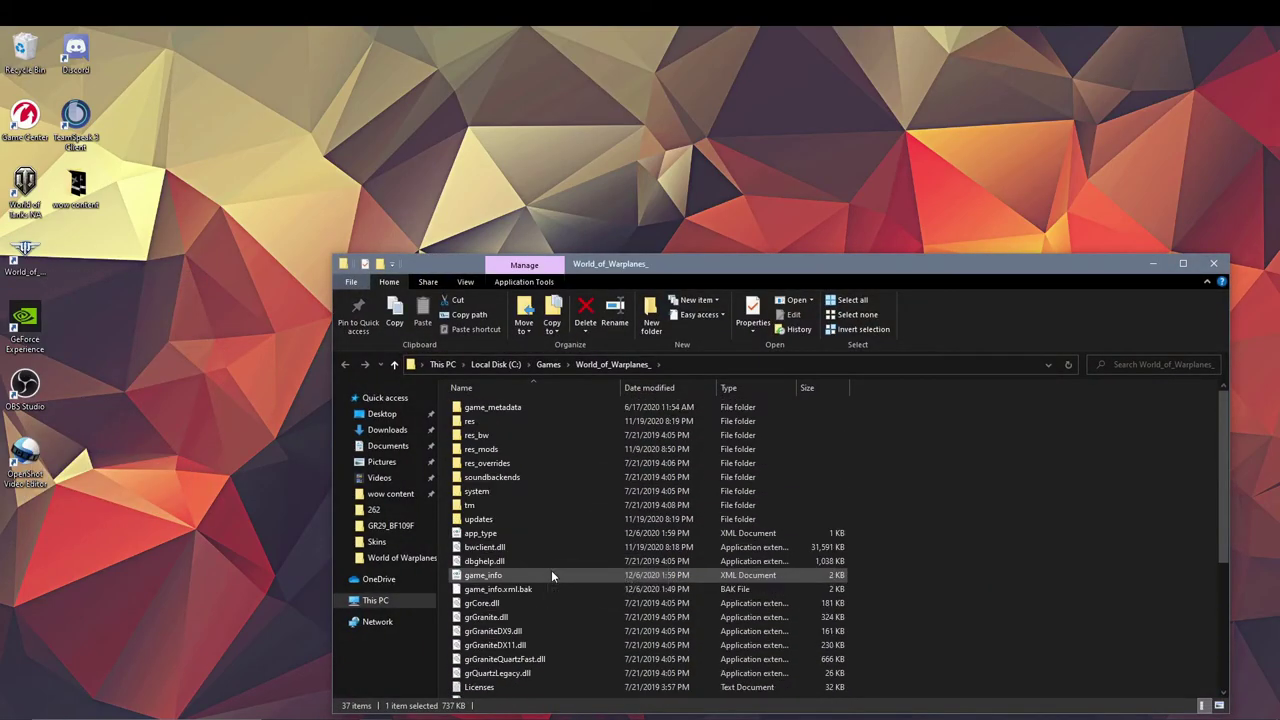
double_click(490, 449)
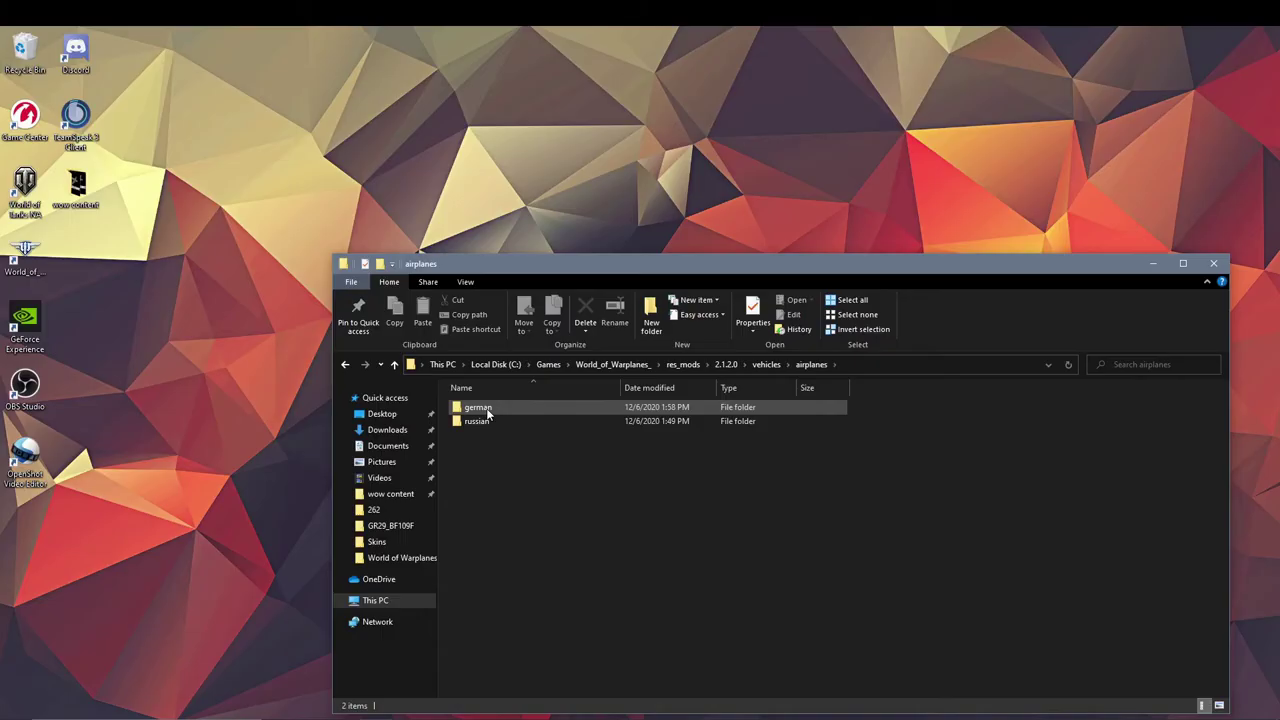
double_click(488, 420)
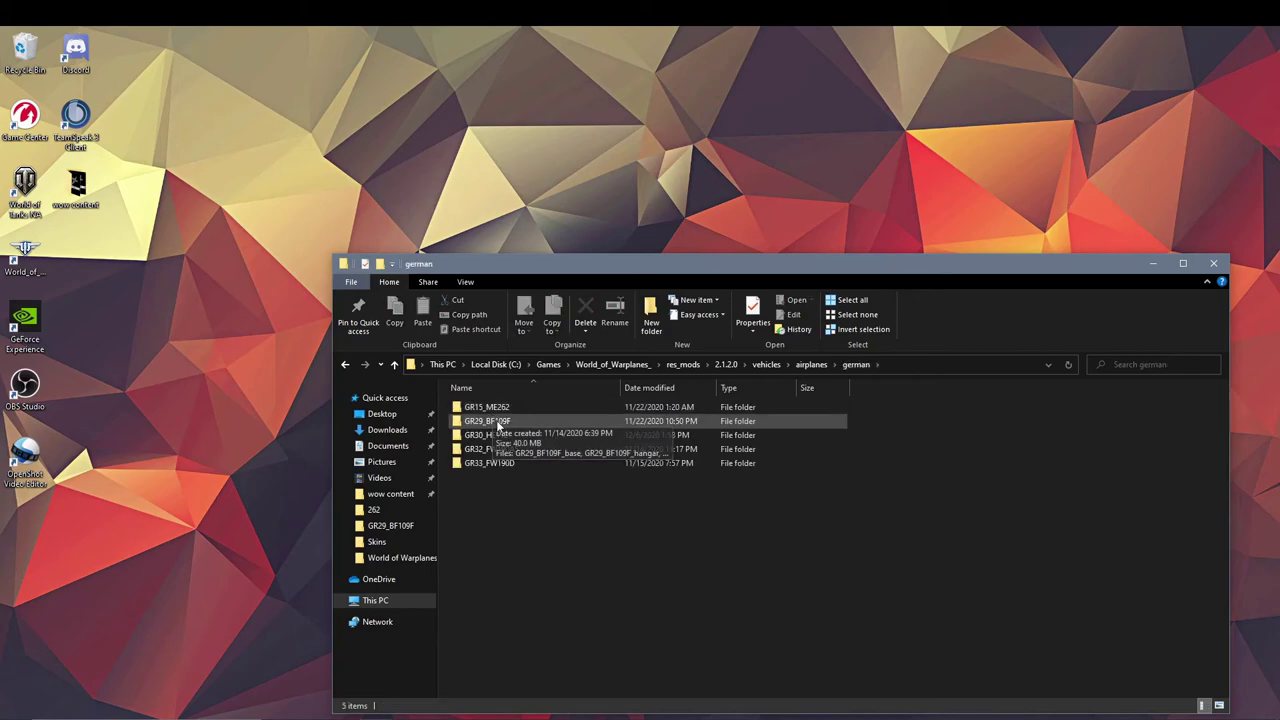
double_click(490, 435)
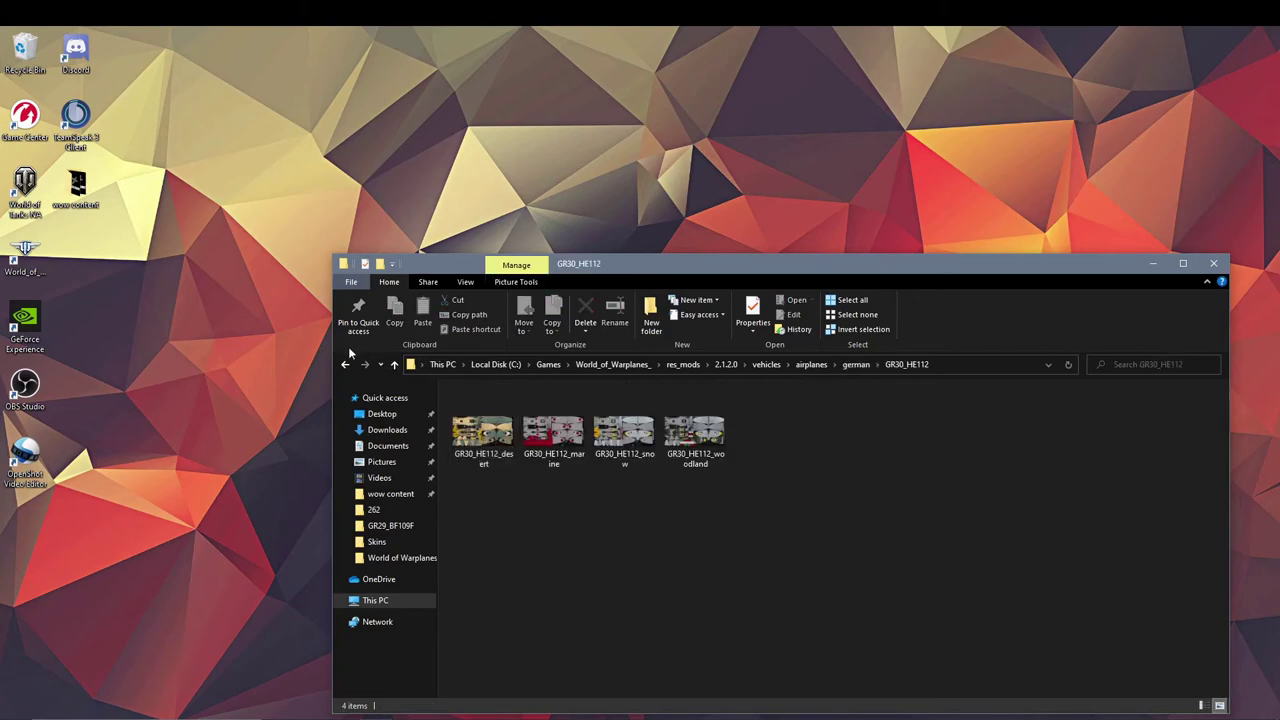
left_click(345, 364)
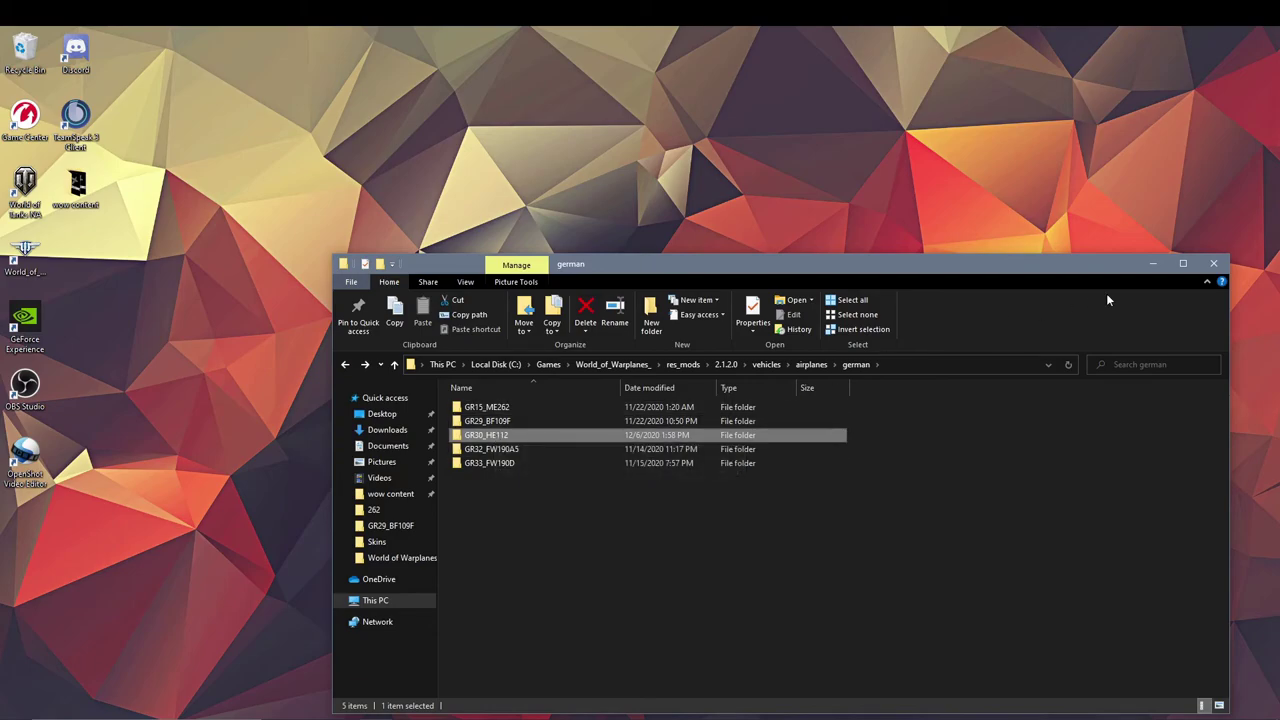
left_click(1213, 266)
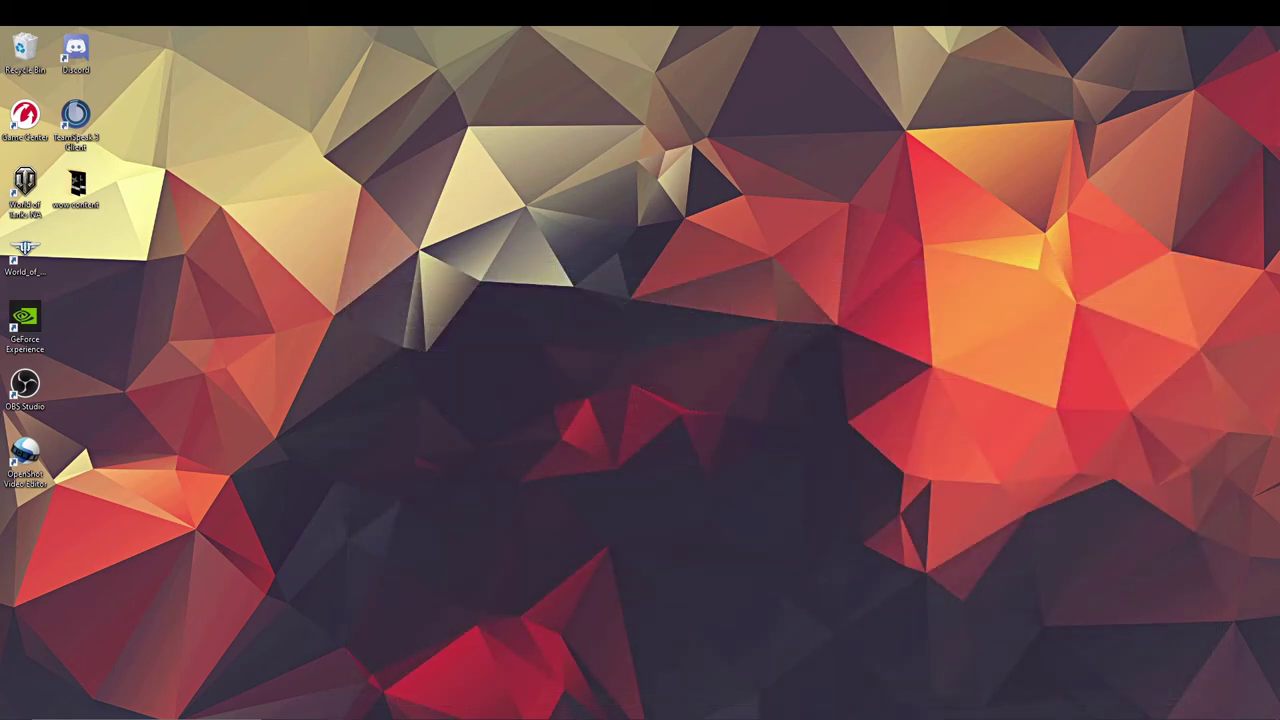
Step: Switch to the browser, close the He.112 OneDrive page and open the USSR planes page on Hawkeye's site
mouse_move(342, 716)
left_click(342, 675)
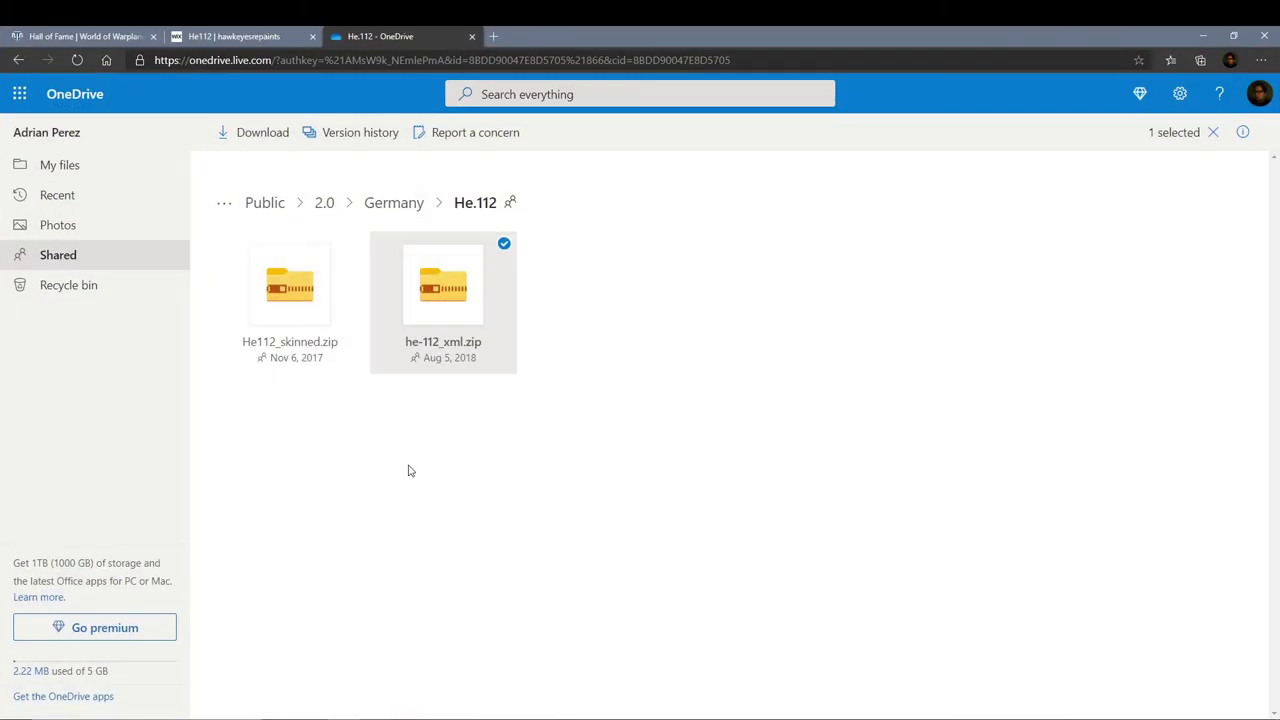
left_click(472, 36)
scroll(563, 494, "up", 1)
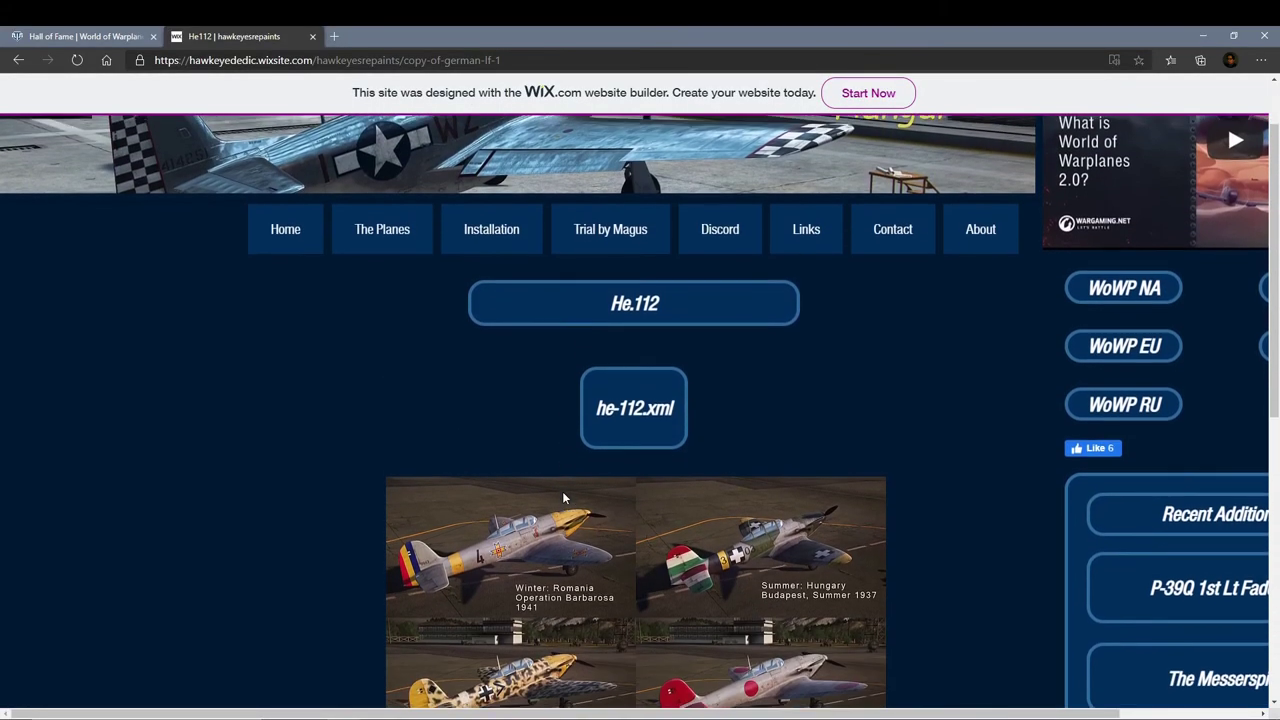
scroll(563, 494, "down", 2)
scroll(480, 329, "up", 2)
mouse_move(395, 232)
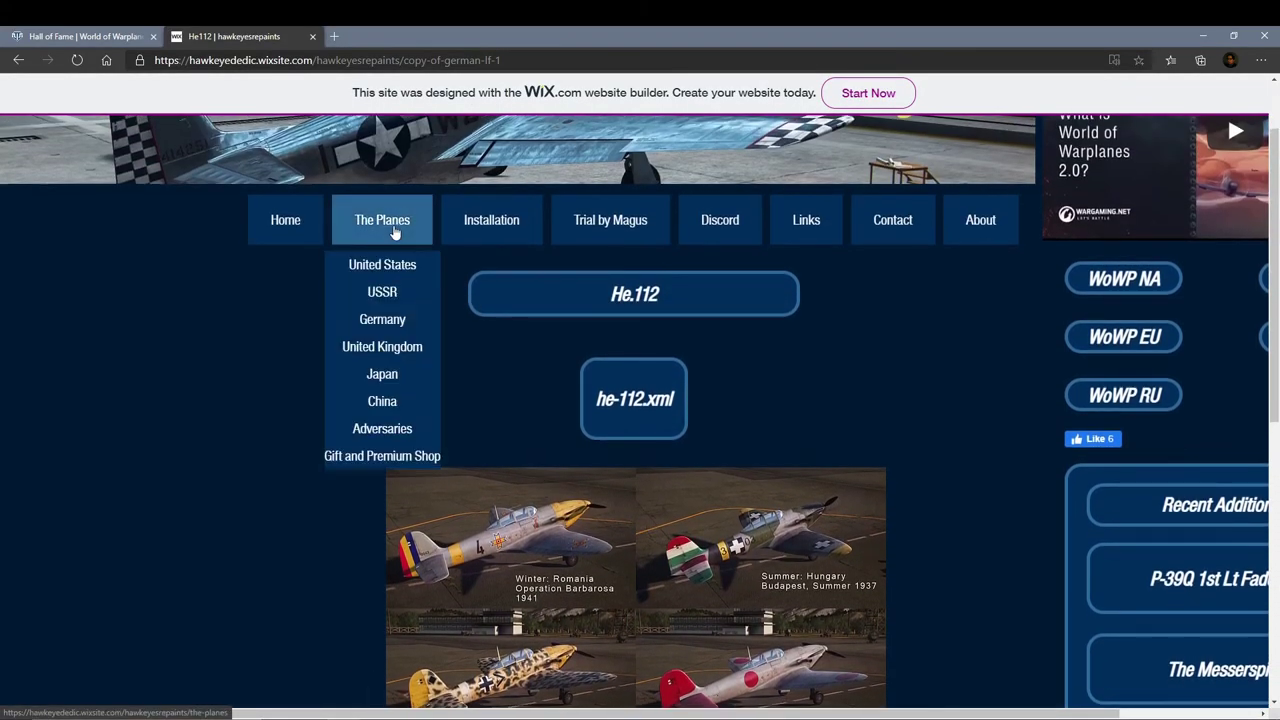
left_click(382, 291)
Step: Open the Yak-9U page from the USSR planes list and view its Yak-9P, Red 3 skin entry
scroll(690, 308, "down", 2)
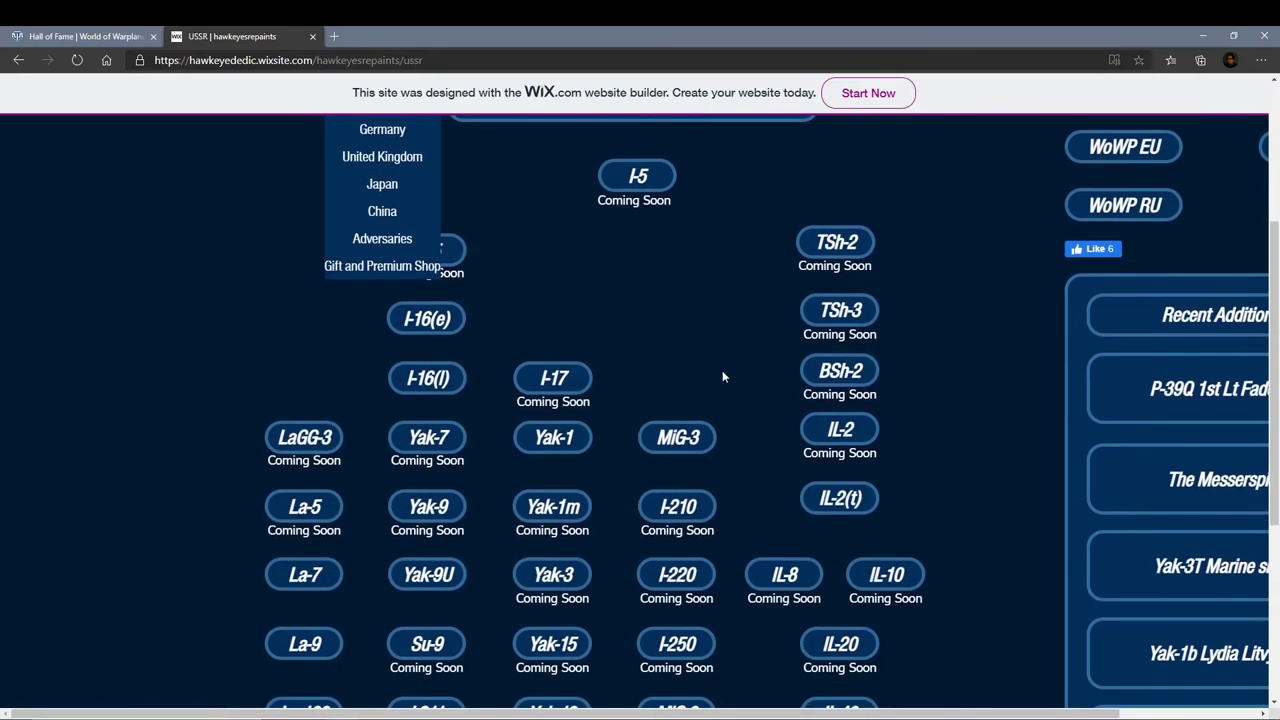
scroll(723, 374, "down", 1)
scroll(770, 415, "down", 1)
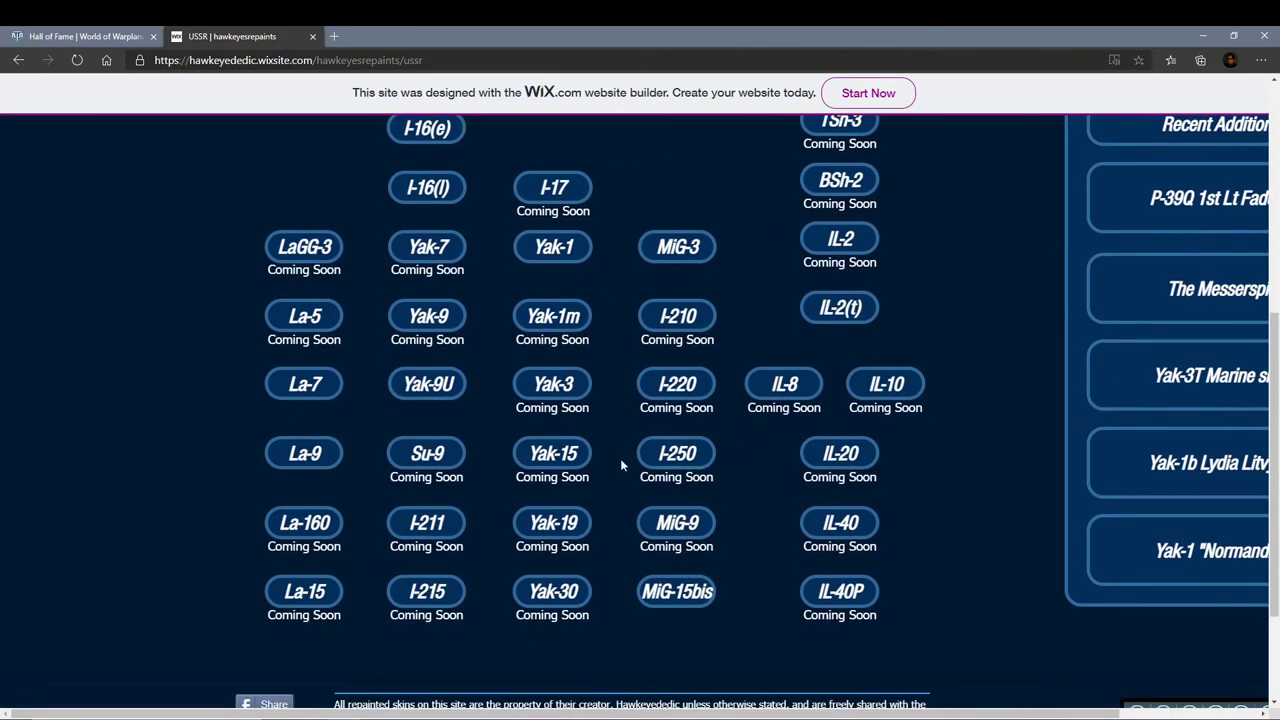
left_click(430, 384)
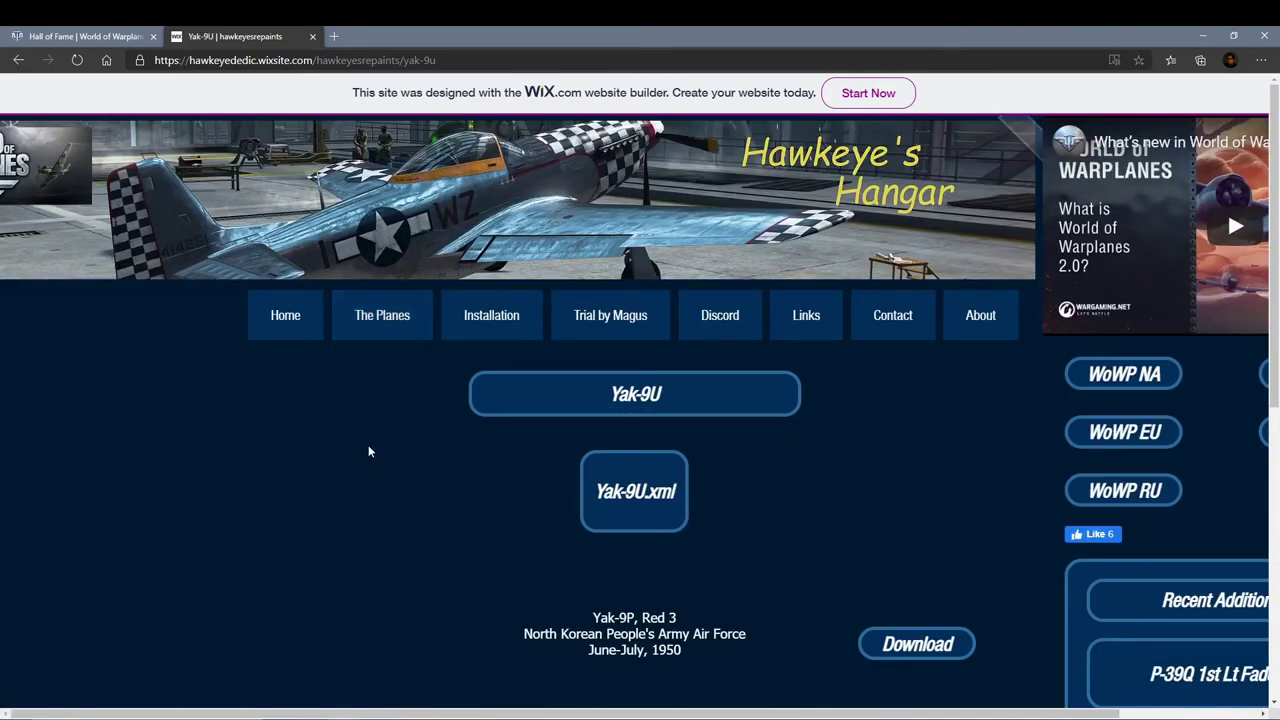
scroll(360, 447, "down", 2)
scroll(355, 447, "down", 1)
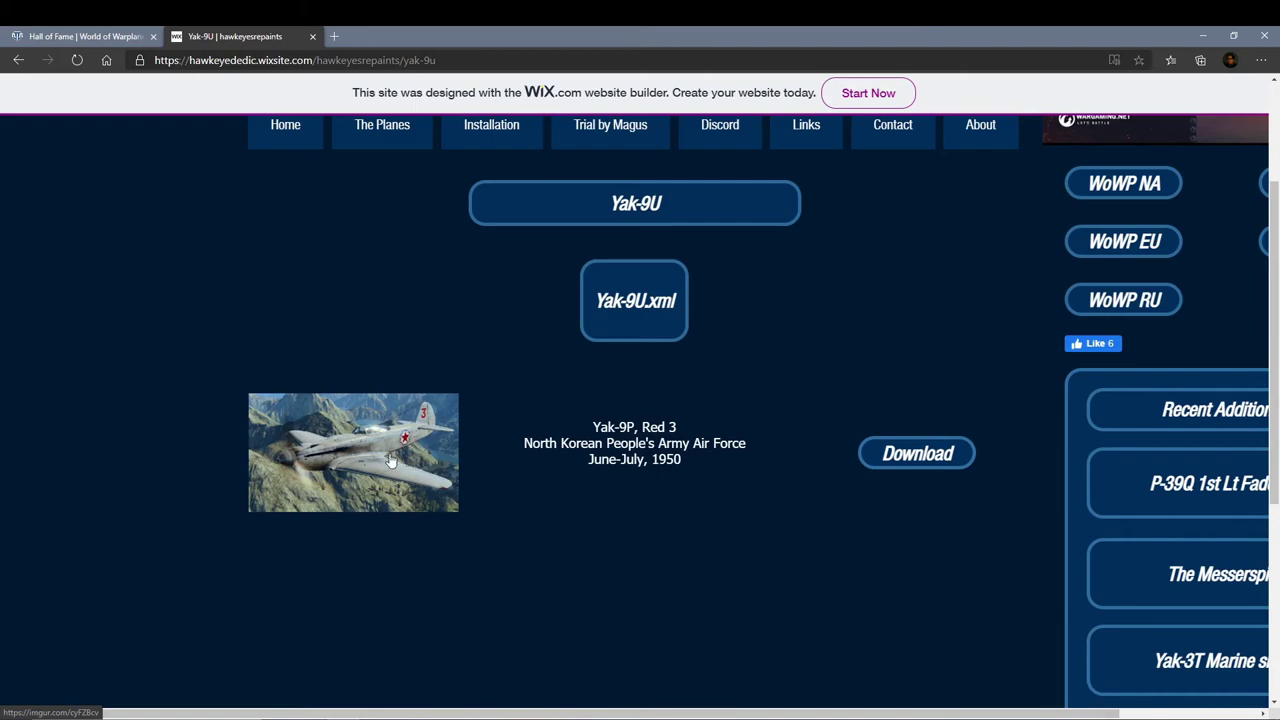
Step: Download NK-Yak-9P.zip from OneDrive, inspect its vehicles\airplanes\russian\SU36_Yak9U folder, and close the archive window
left_click(902, 456)
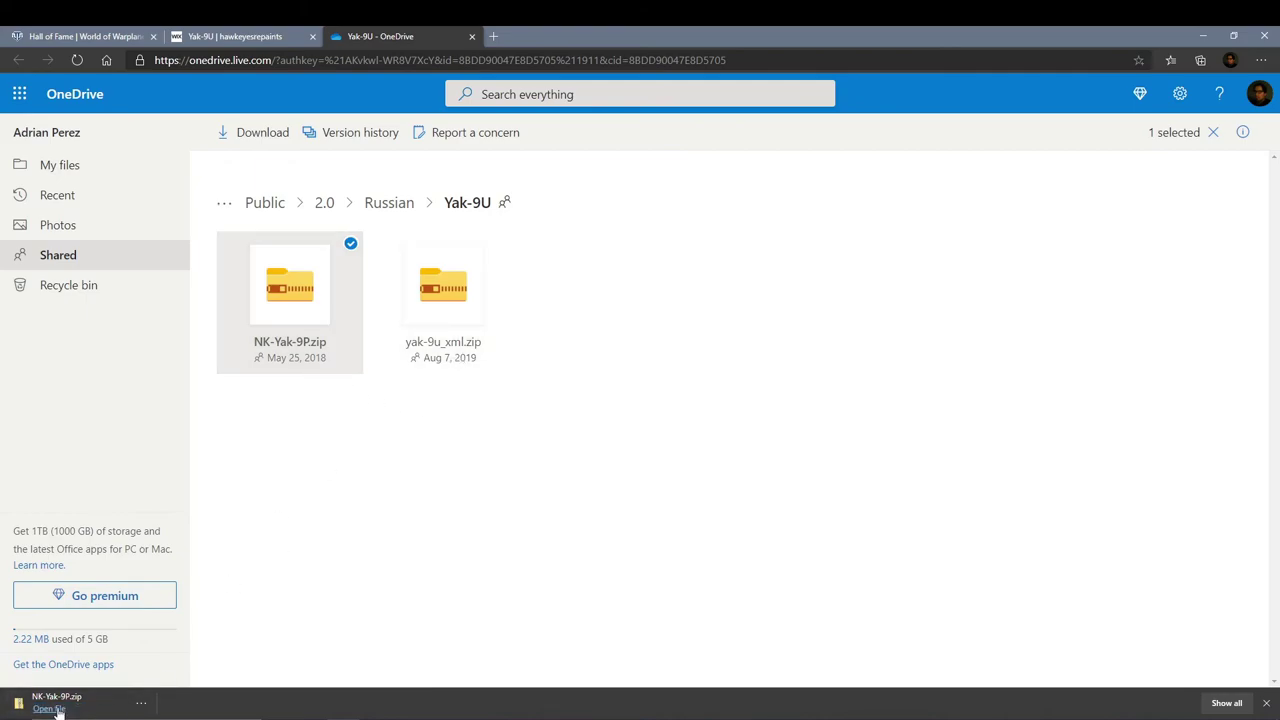
left_click(57, 710)
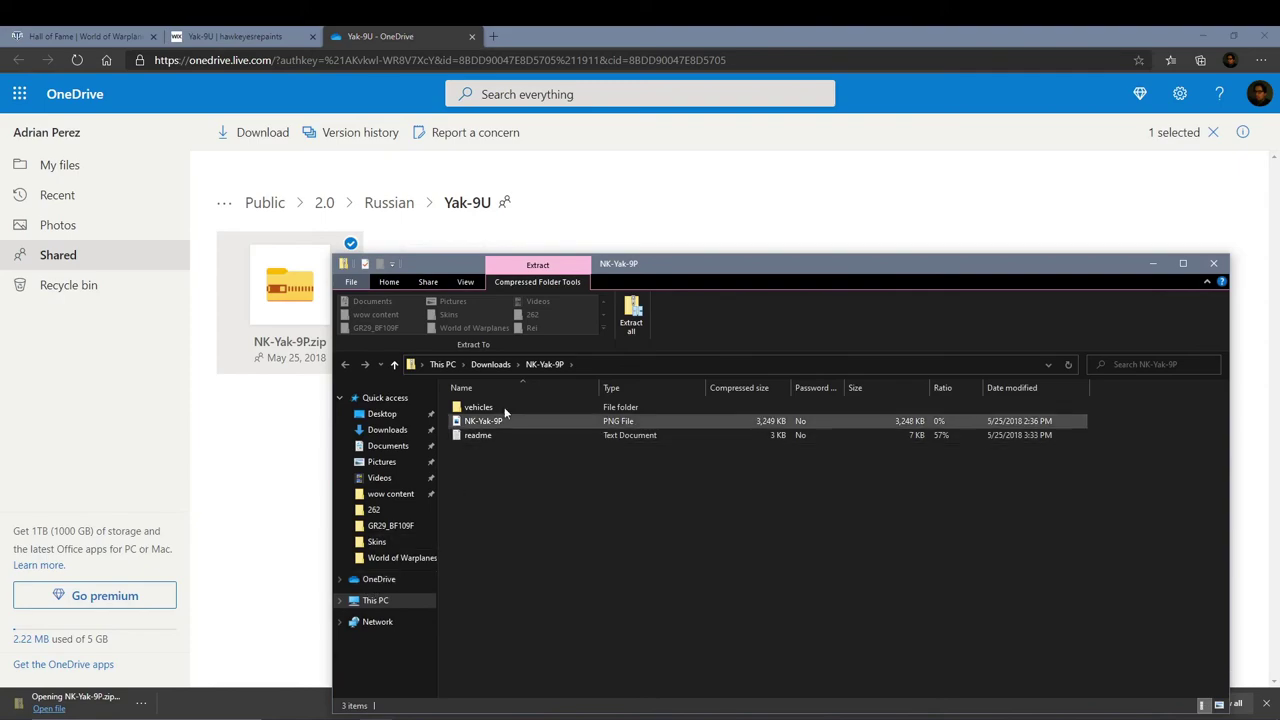
double_click(493, 406)
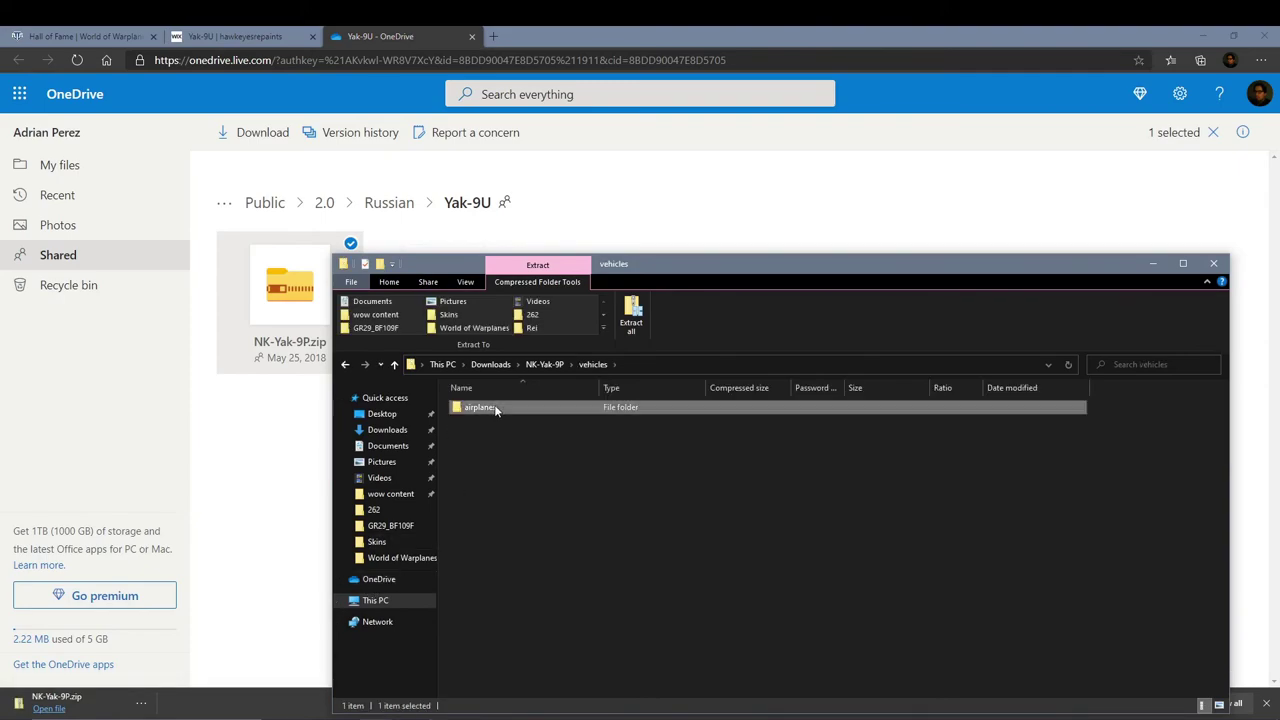
double_click(494, 406)
double_click(496, 406)
double_click(496, 406)
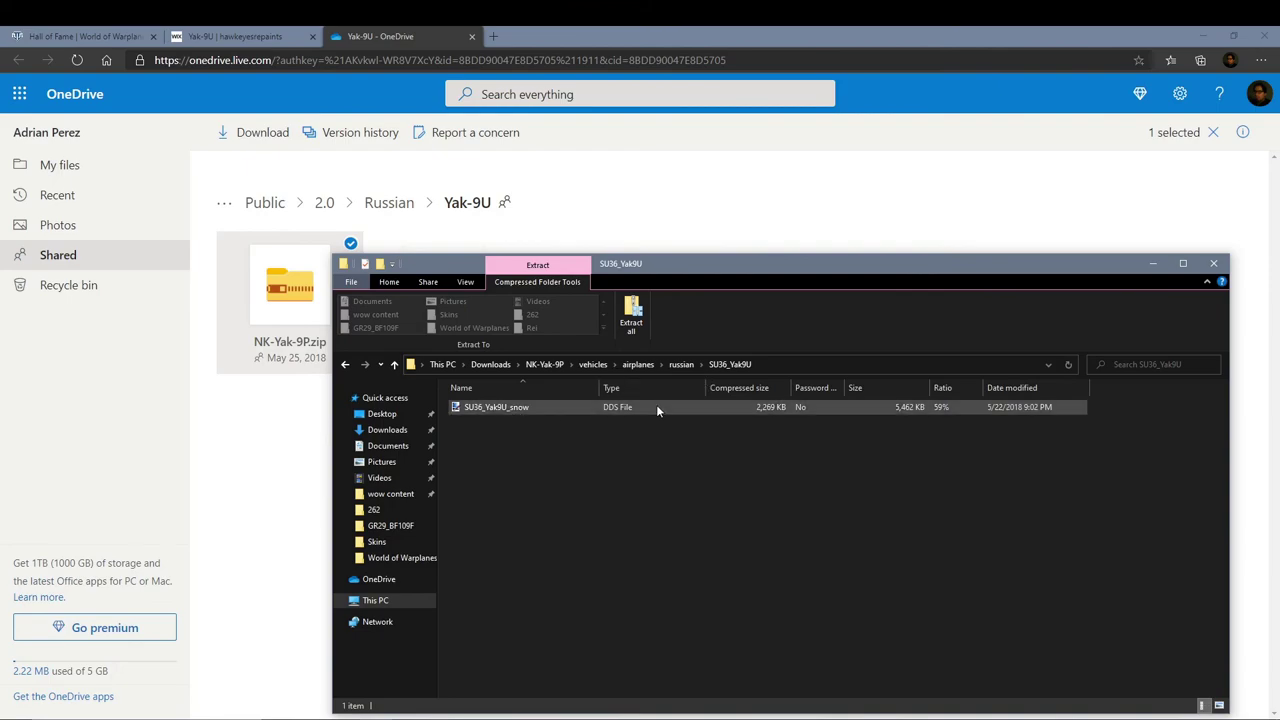
left_click(1213, 263)
Step: Return to the Yak-9U page on Hawkeye's site and review the skin's picture and the page header
left_click(258, 38)
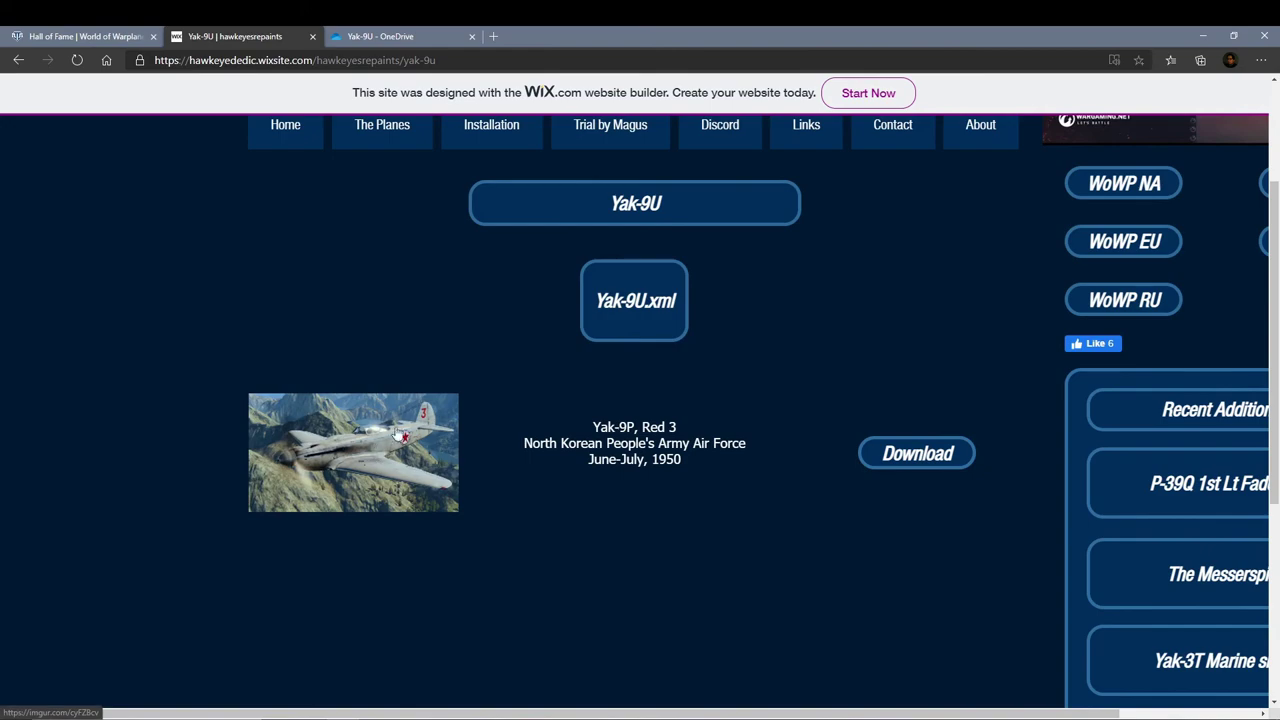
mouse_move(378, 145)
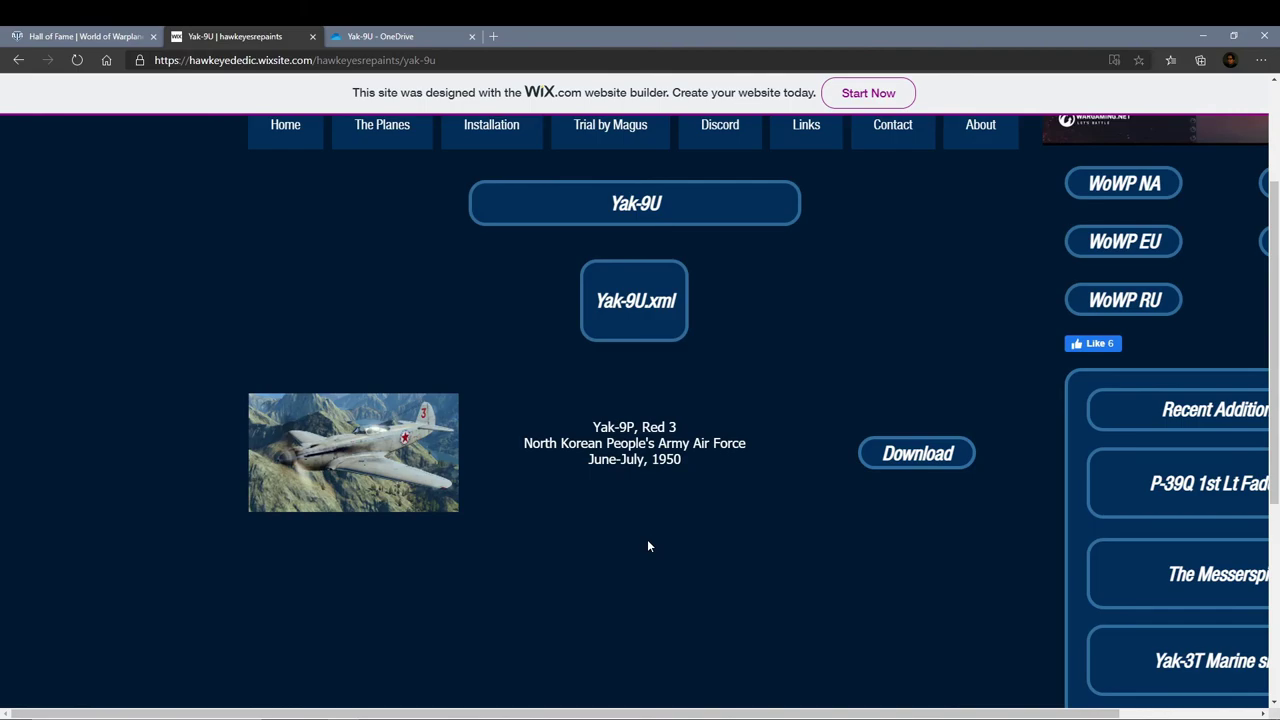
scroll(632, 532, "up", 2)
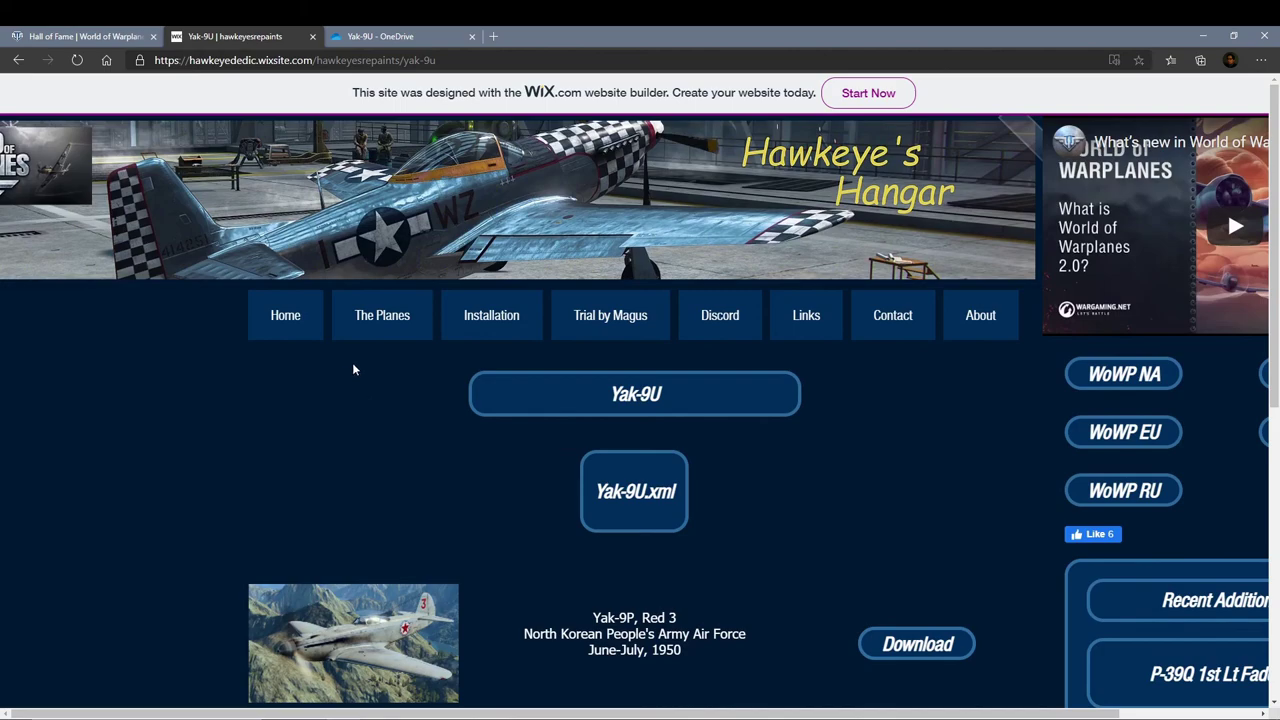
mouse_move(382, 315)
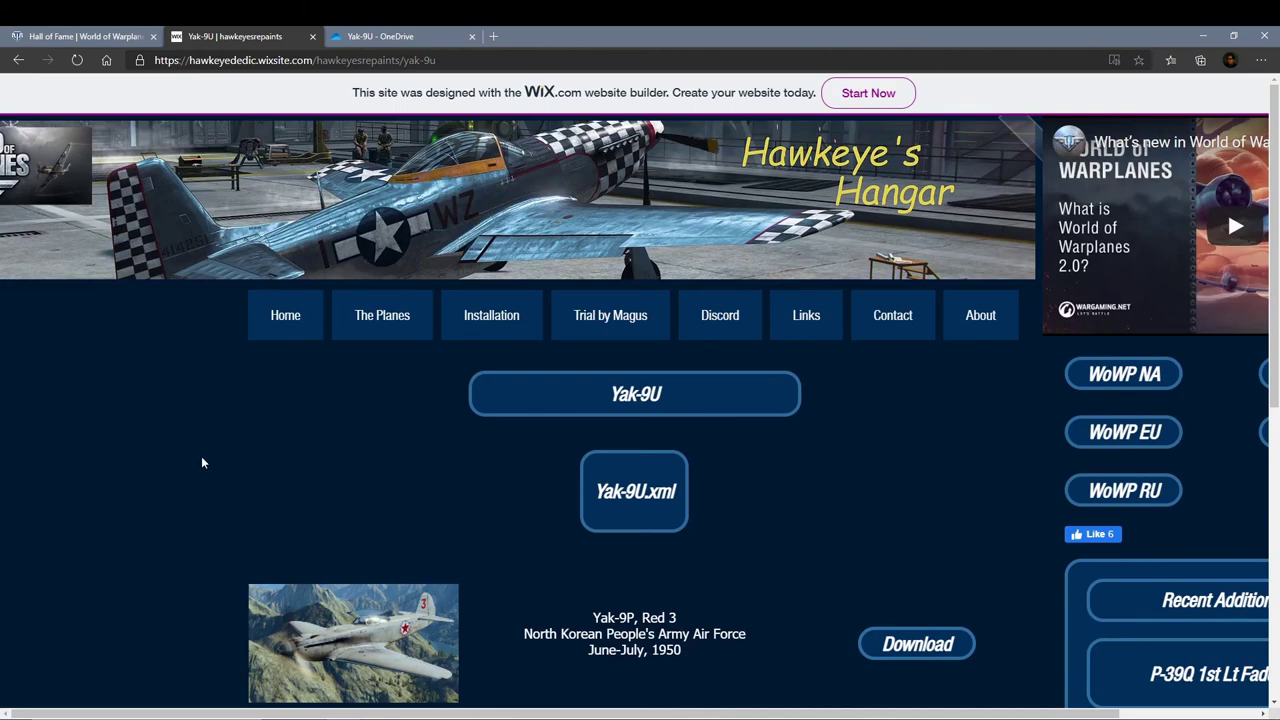